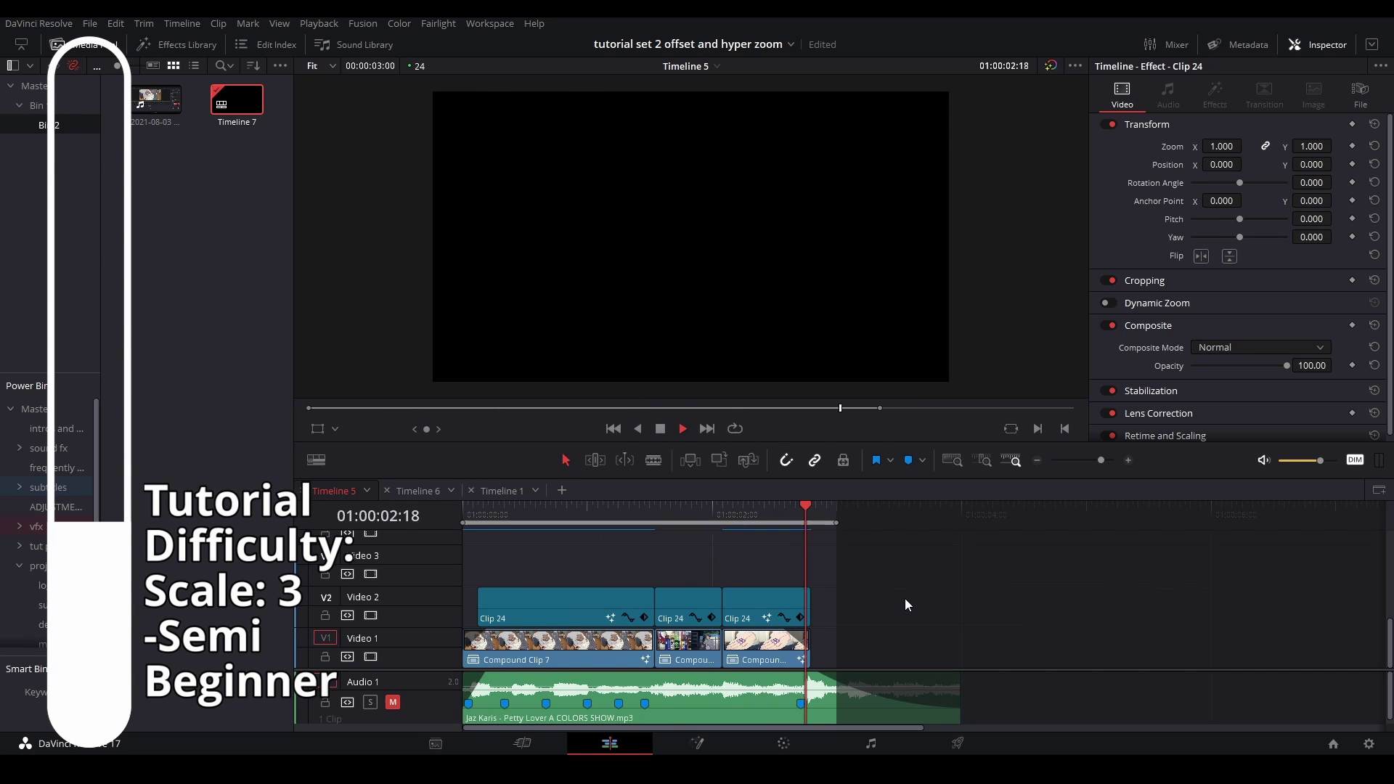
- Play back the finished edit in Timeline 5 from its start and scrub through the two compound clips in Timeline 6
{"action": "left_click", "coordinate": [465, 517]}
{"action": "key", "text": "space"}
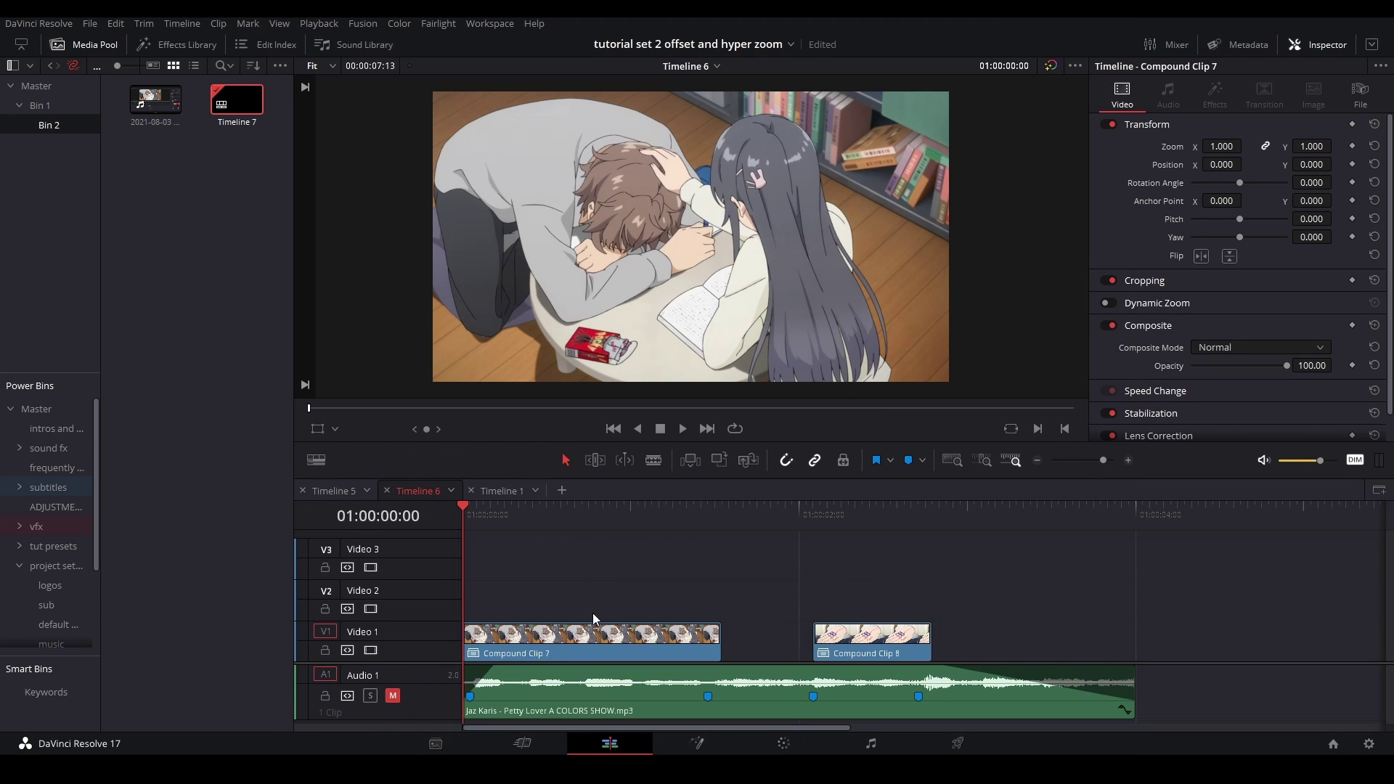
{"action": "left_click", "coordinate": [723, 507]}
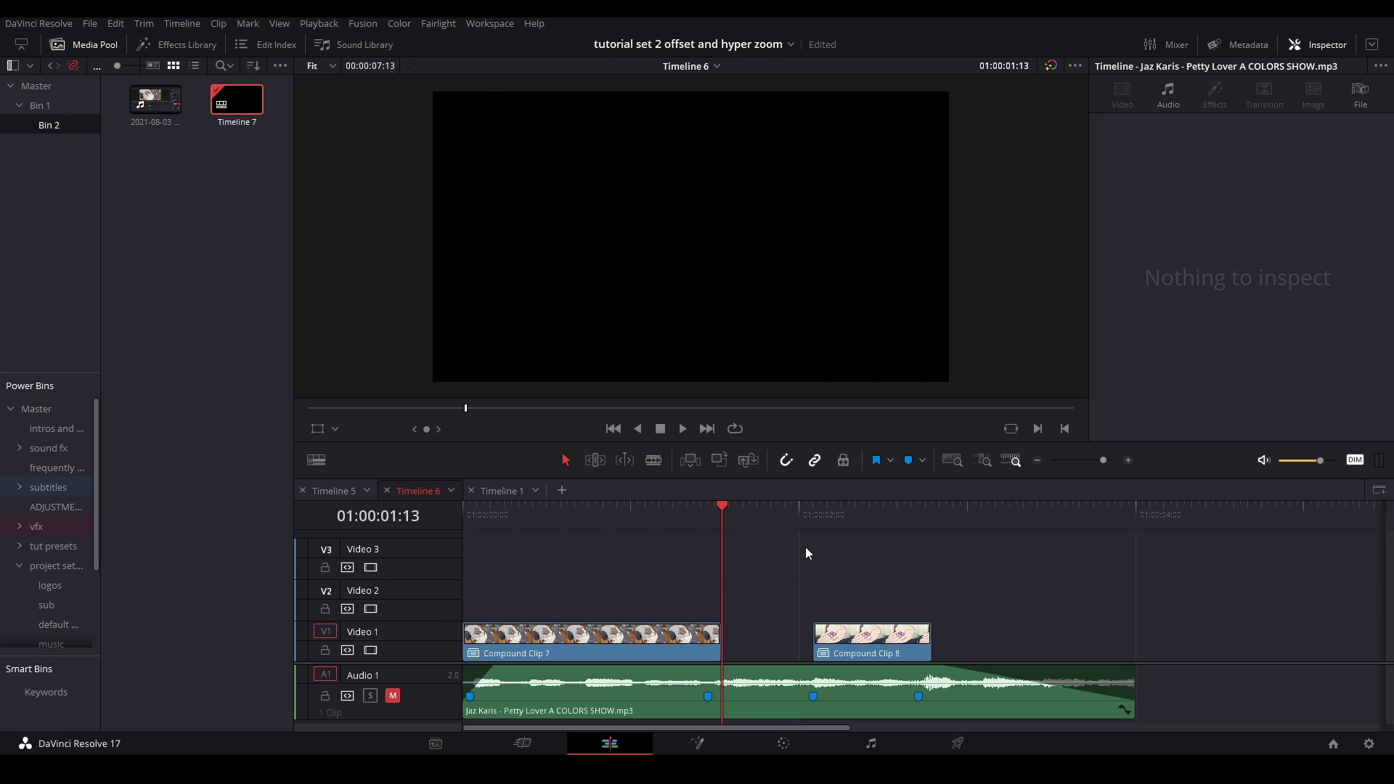
{"action": "left_click", "coordinate": [804, 537]}
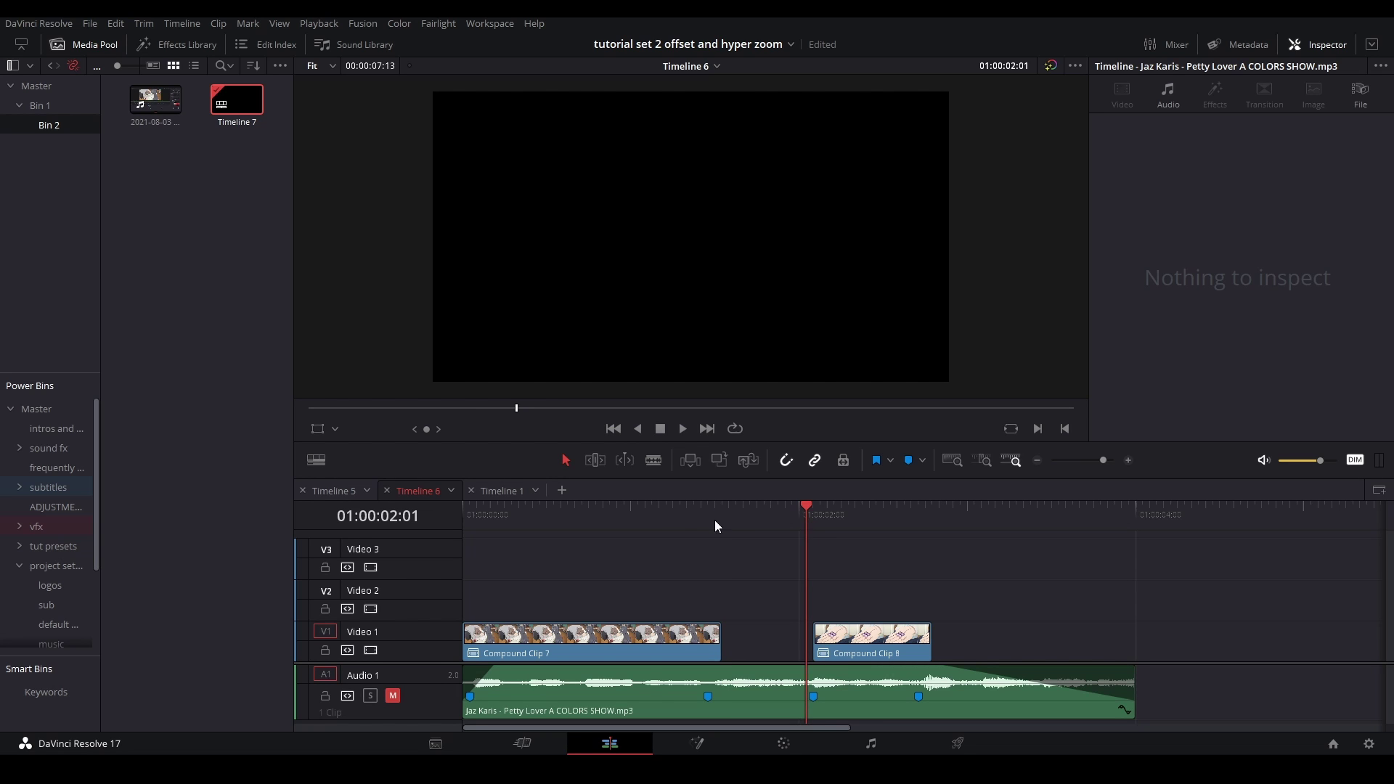
{"action": "left_click_drag", "start_coordinate": [554, 516], "coordinate": [457, 524]}
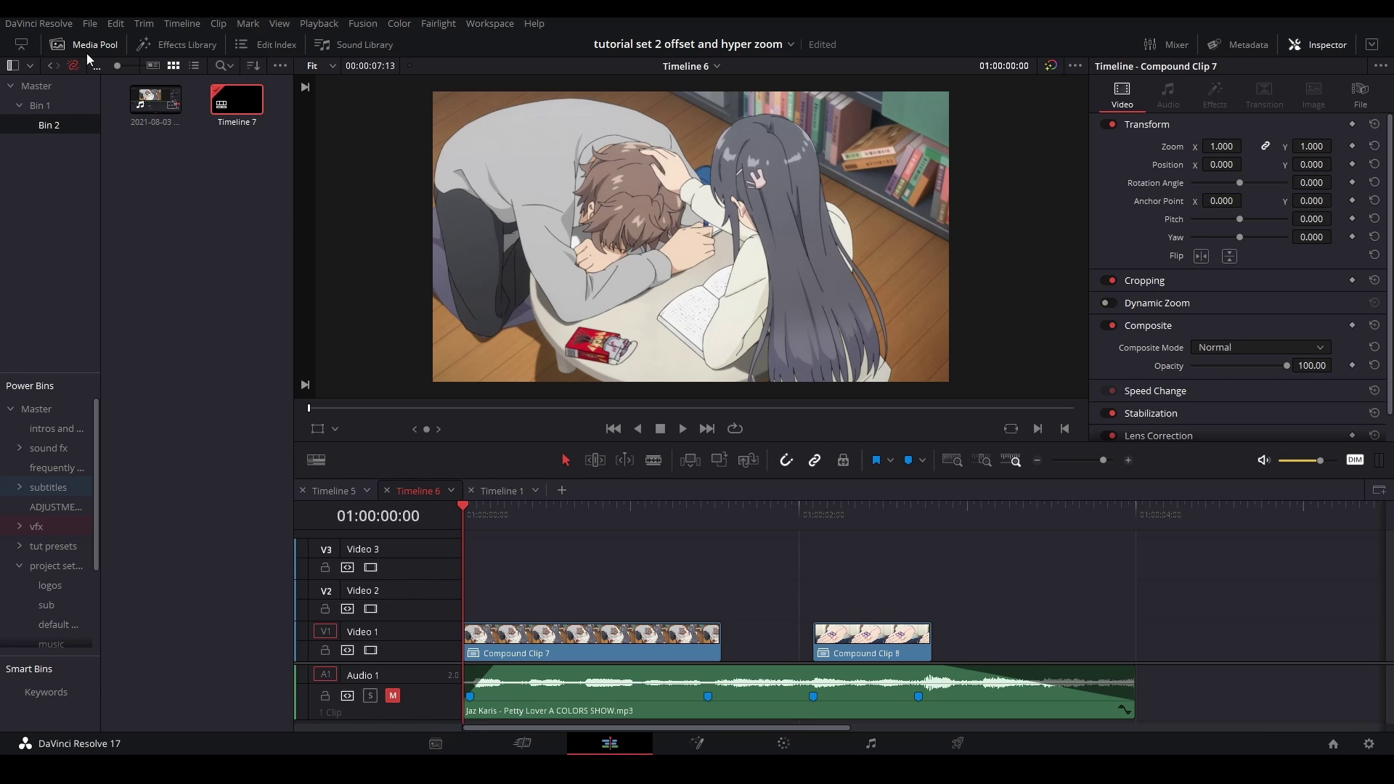
- Place Clip 24 from the Master power bin on Video 2, spanning the length of Compound Clip 7
{"action": "left_click", "coordinate": [171, 46]}
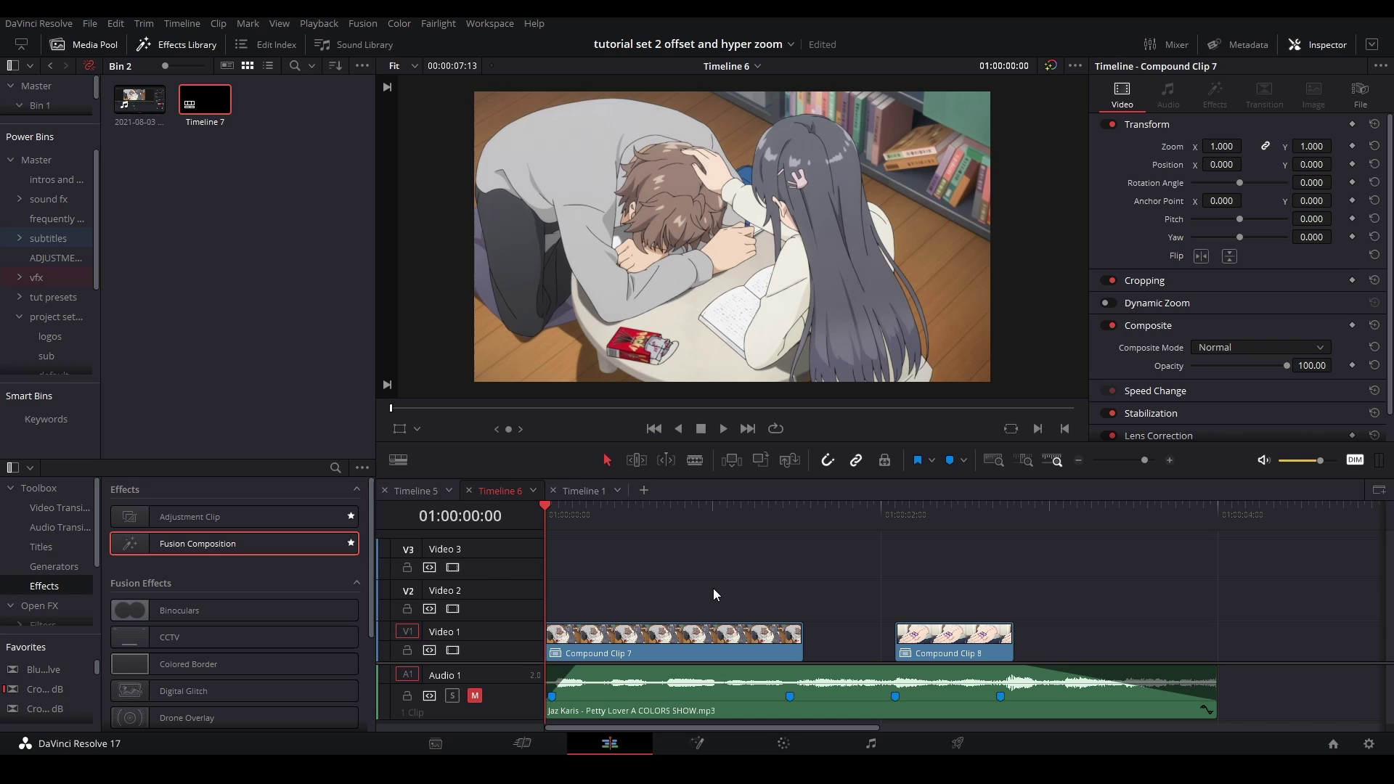
{"action": "left_click", "coordinate": [35, 160]}
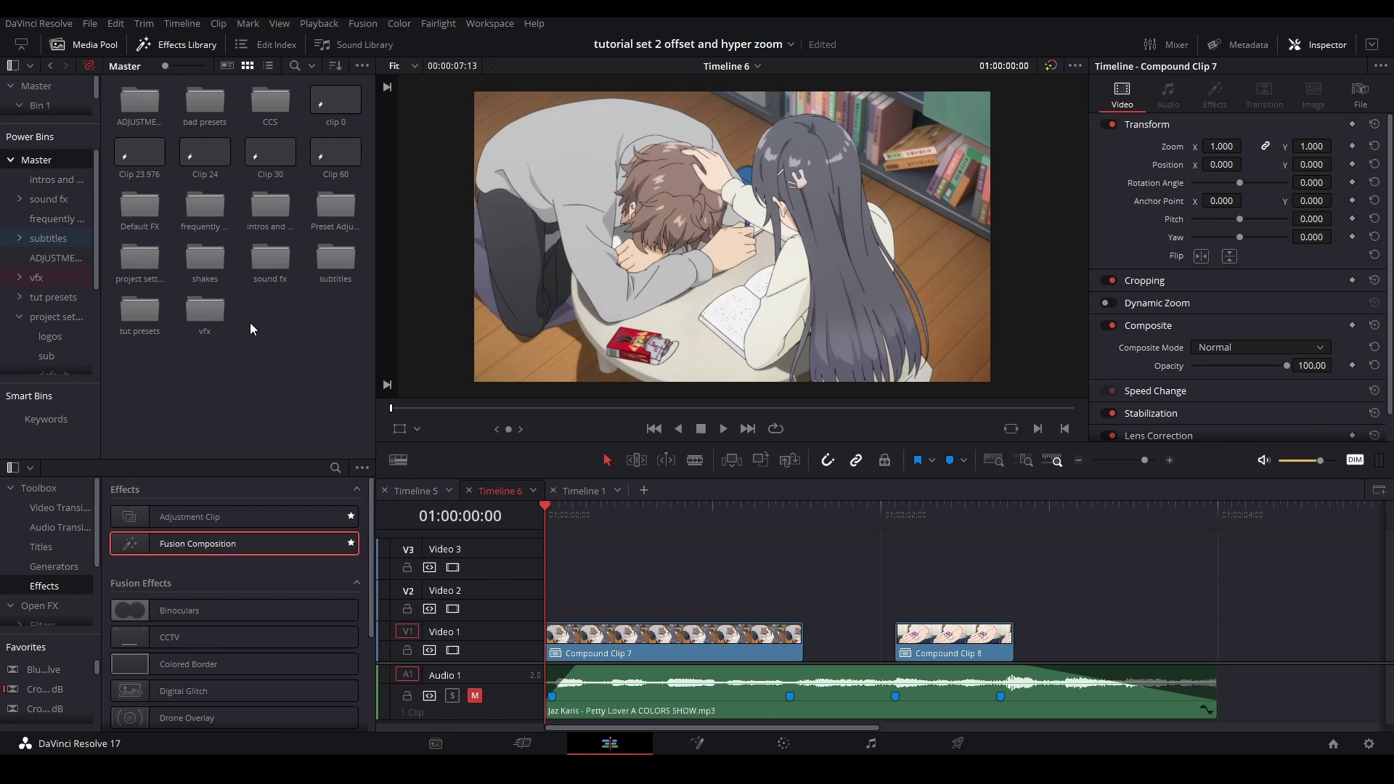
{"action": "left_click_drag", "start_coordinate": [270, 153], "coordinate": [539, 600]}
{"action": "key", "text": "ctrl+z"}
{"action": "left_click_drag", "start_coordinate": [215, 166], "coordinate": [802, 600]}
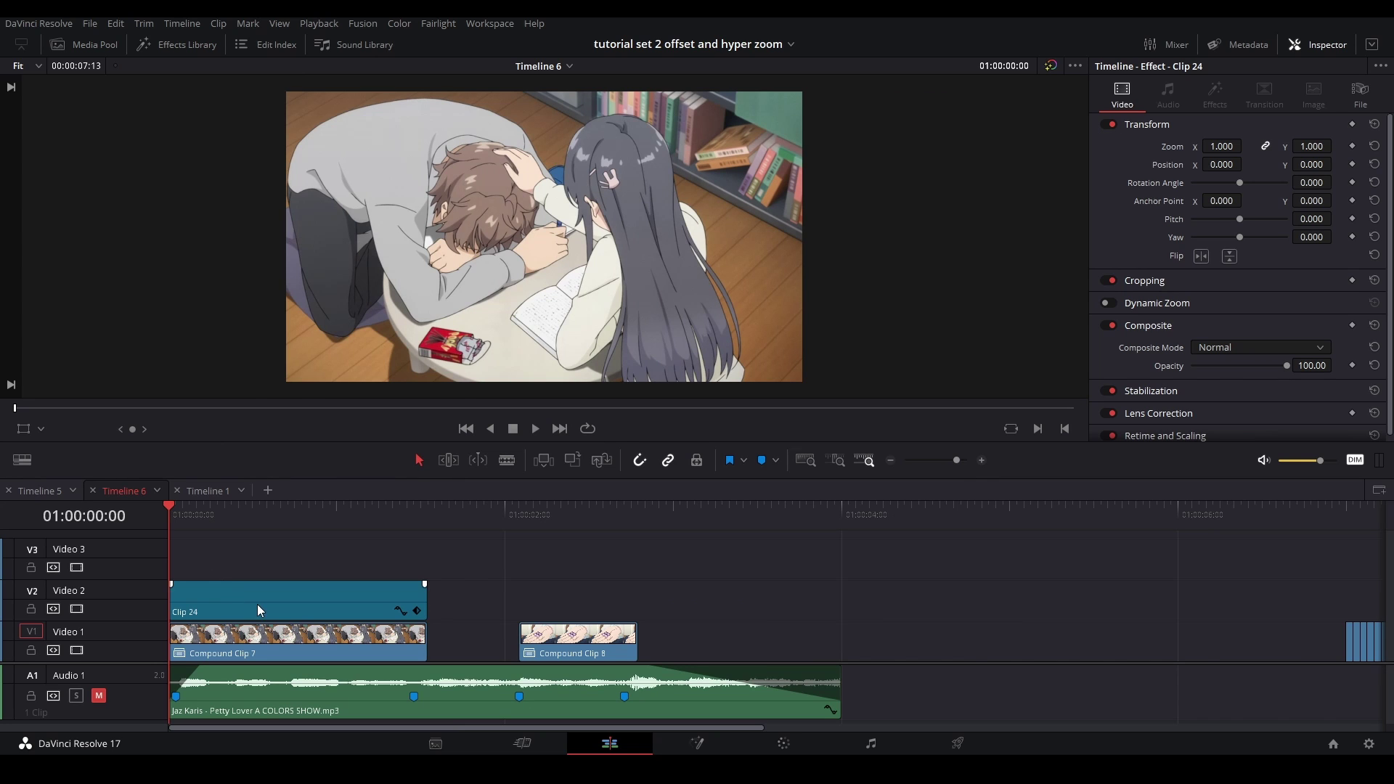
- Open the Clip 24 adjustment layer on Video 2 in the Fusion page
{"action": "right_click", "coordinate": [260, 610]}
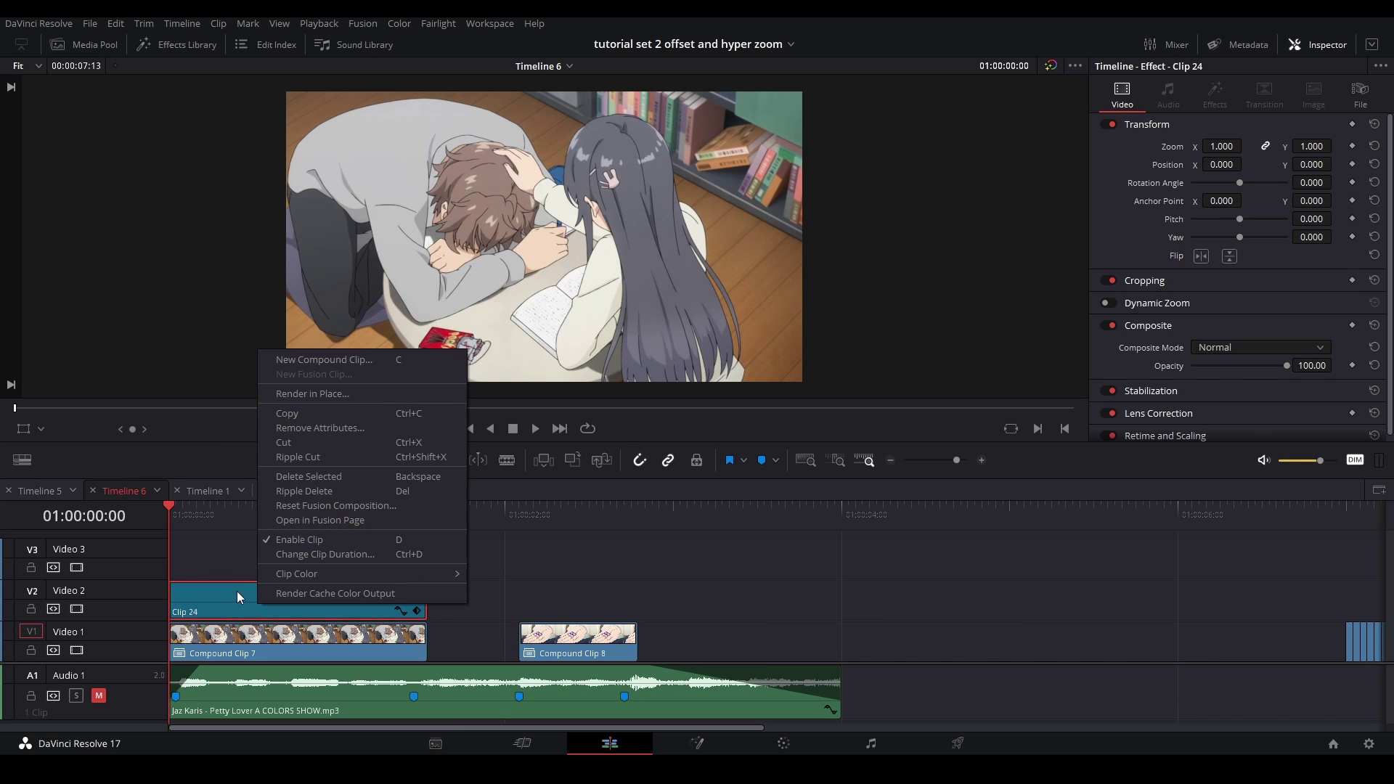
{"action": "left_click", "coordinate": [314, 521]}
{"action": "left_click", "coordinate": [717, 749]}
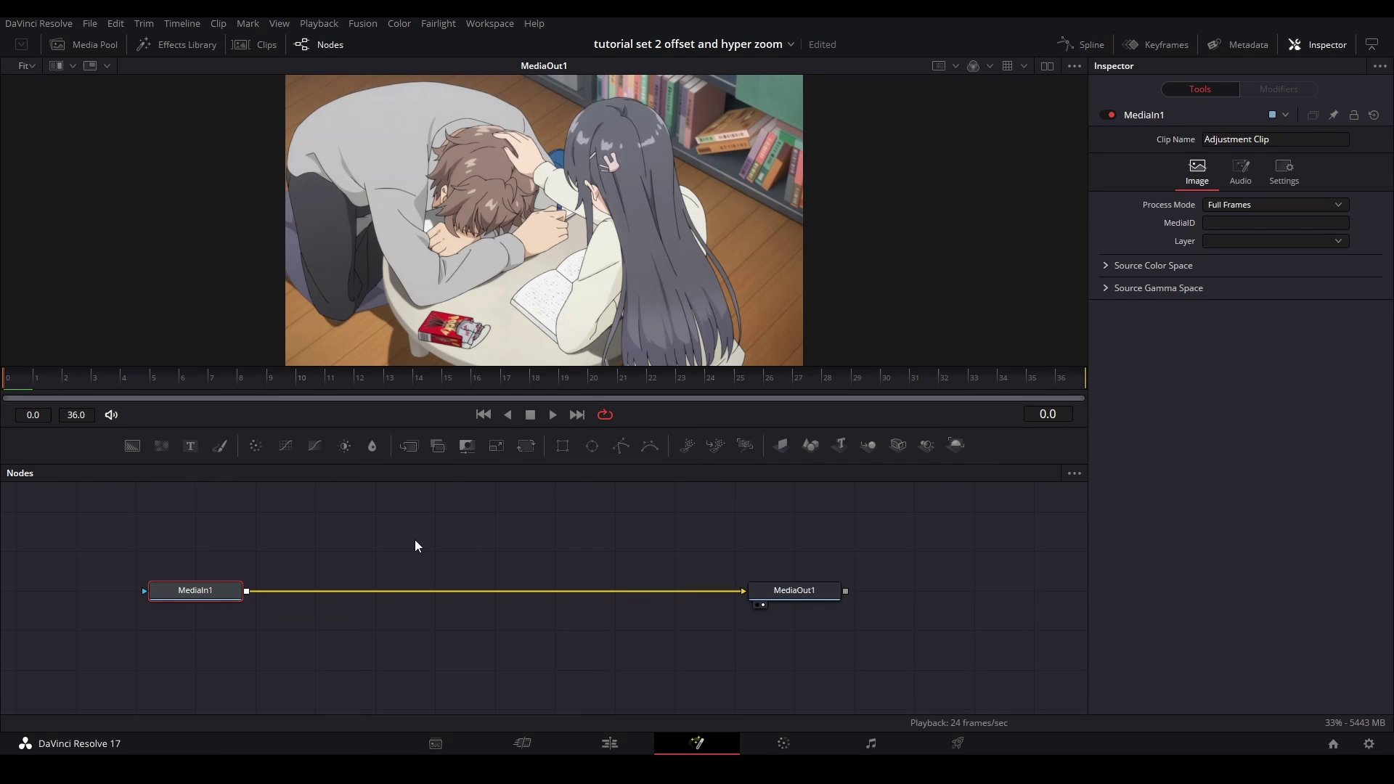
- Add a Transform node with slider controls, the plain Transform rather than Transform (Xf), directly after MediaIn1
{"action": "left_click", "coordinate": [415, 546]}
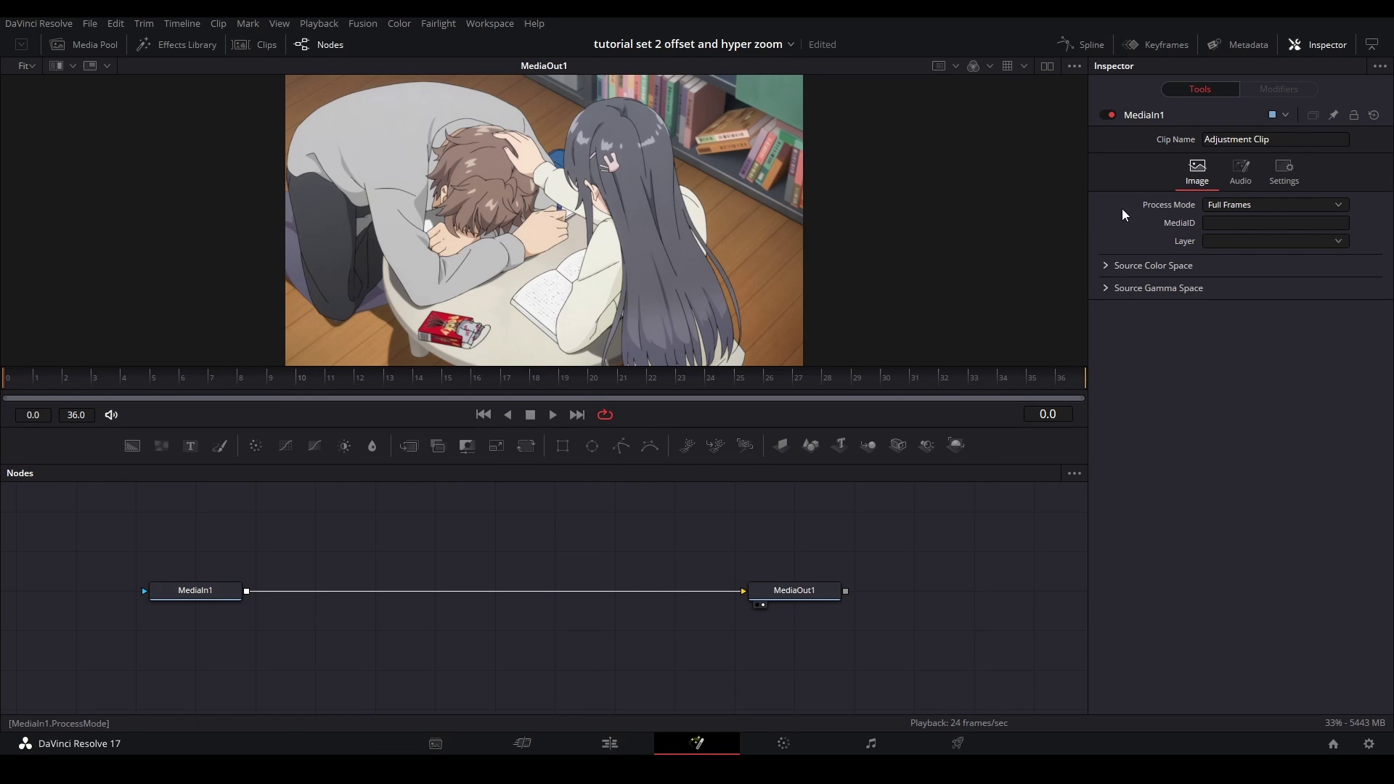
{"action": "left_click", "coordinate": [197, 588]}
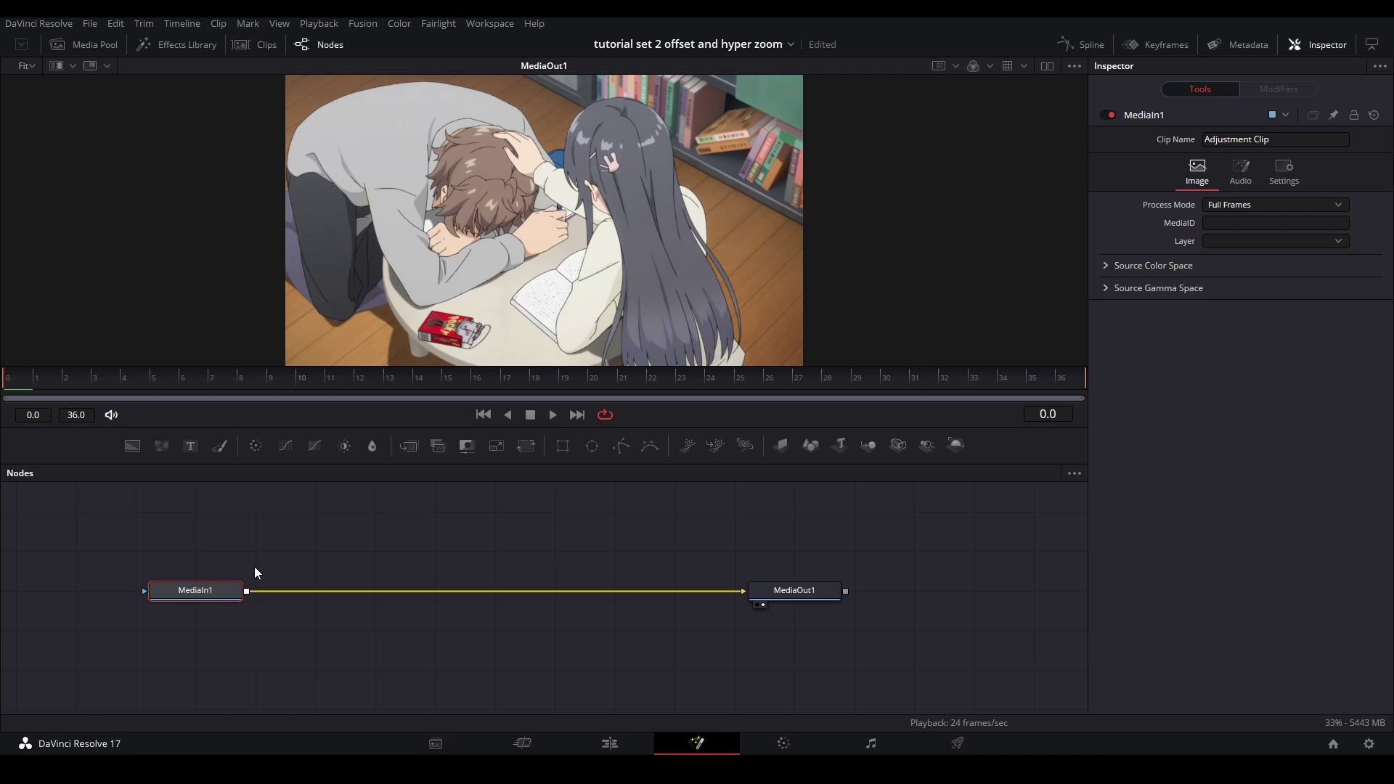
{"action": "key", "text": "shift+space"}
{"action": "type", "text": "zo"}
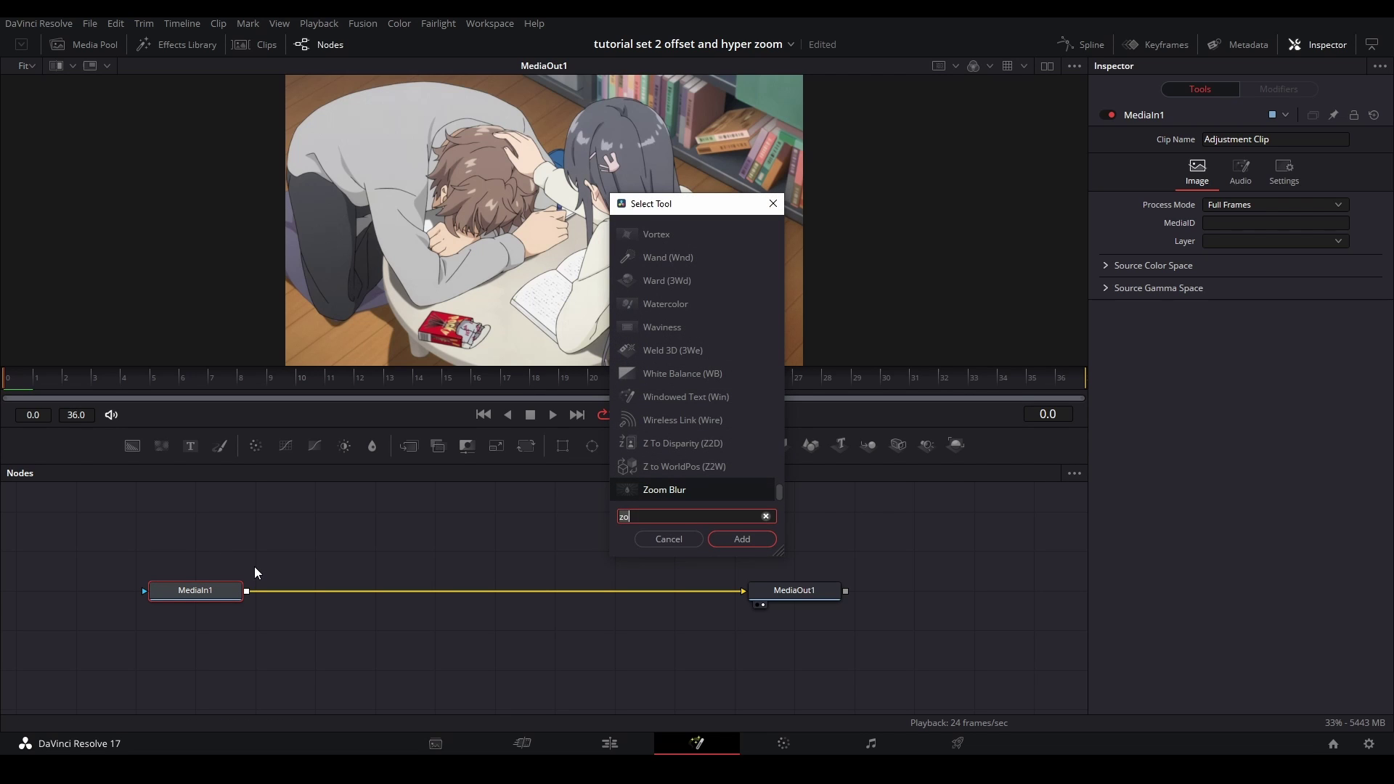
{"action": "key", "text": "BackSpace"}
{"action": "key", "text": "BackSpace"}
{"action": "type", "text": "trans"}
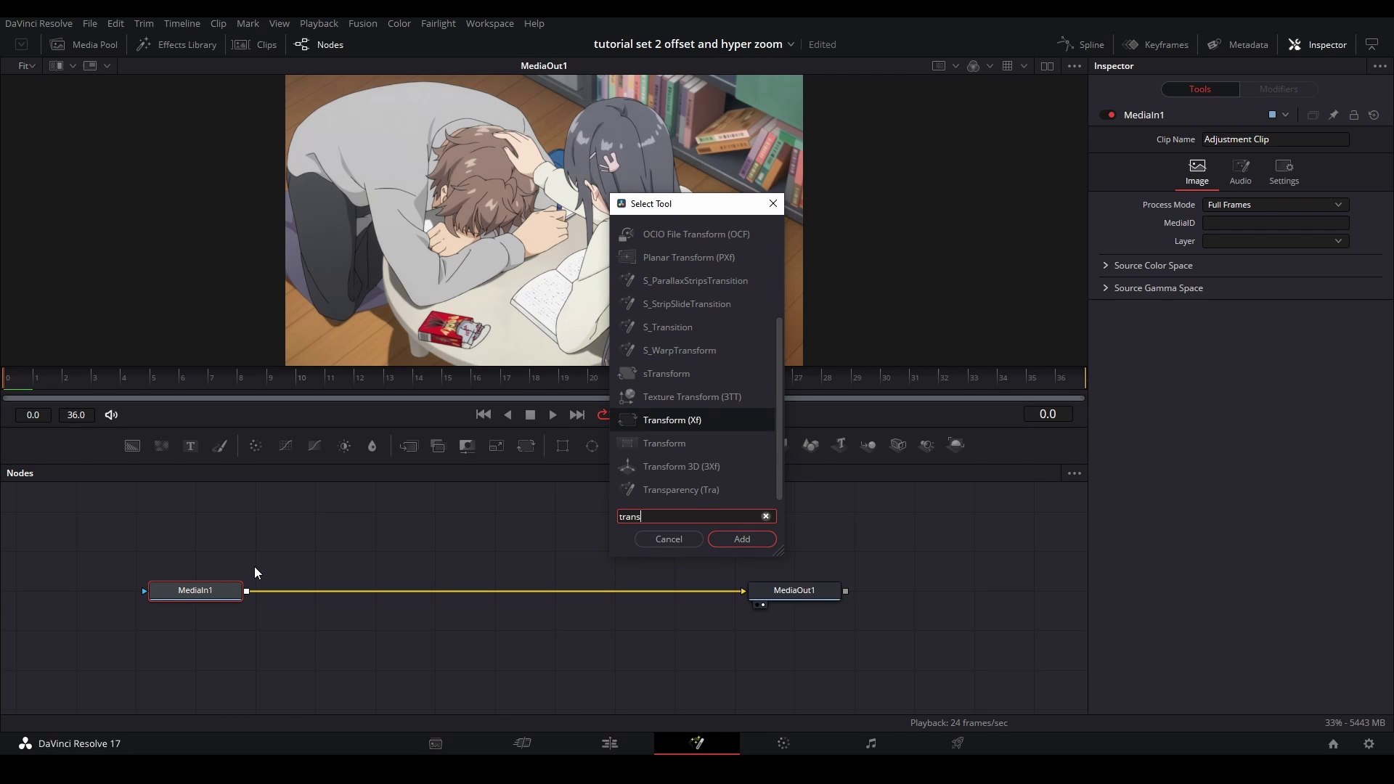
{"action": "left_click", "coordinate": [690, 441]}
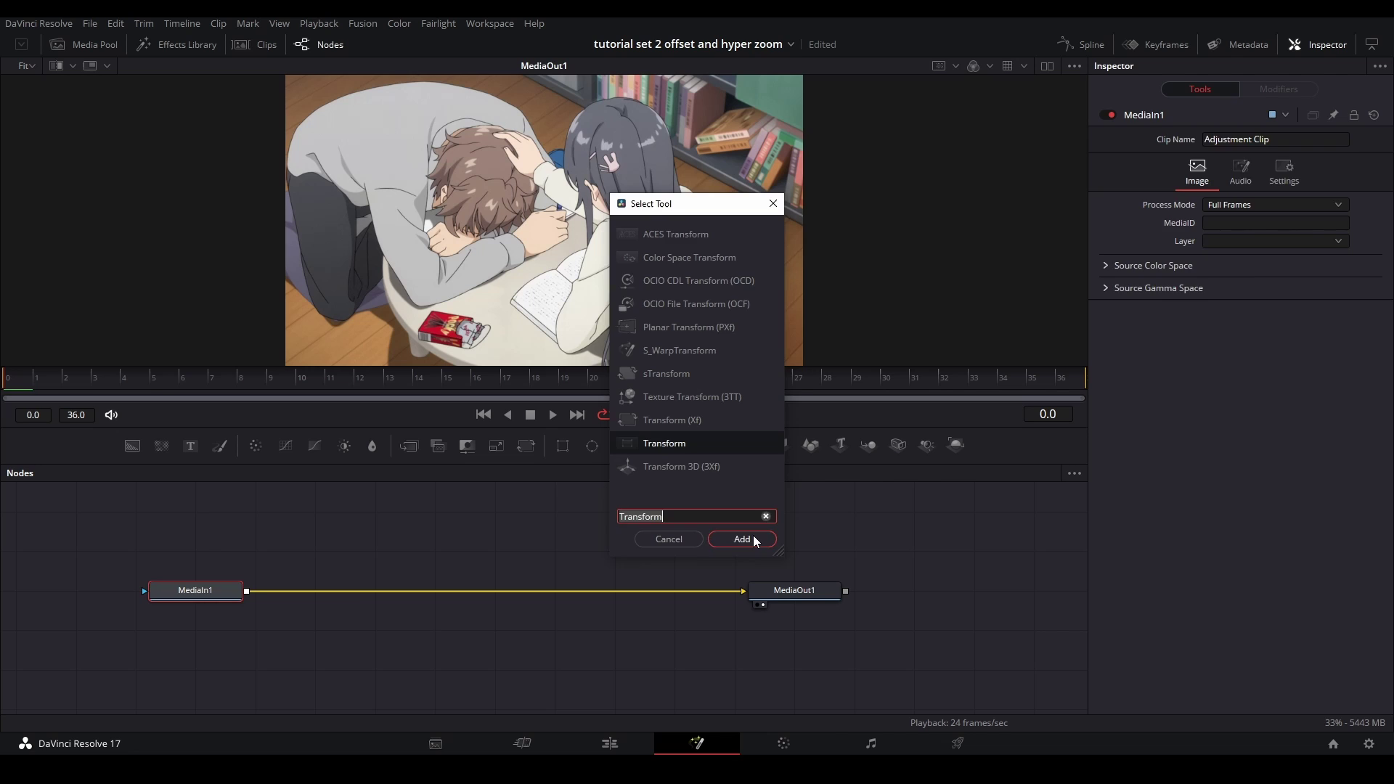
{"action": "left_click", "coordinate": [755, 541]}
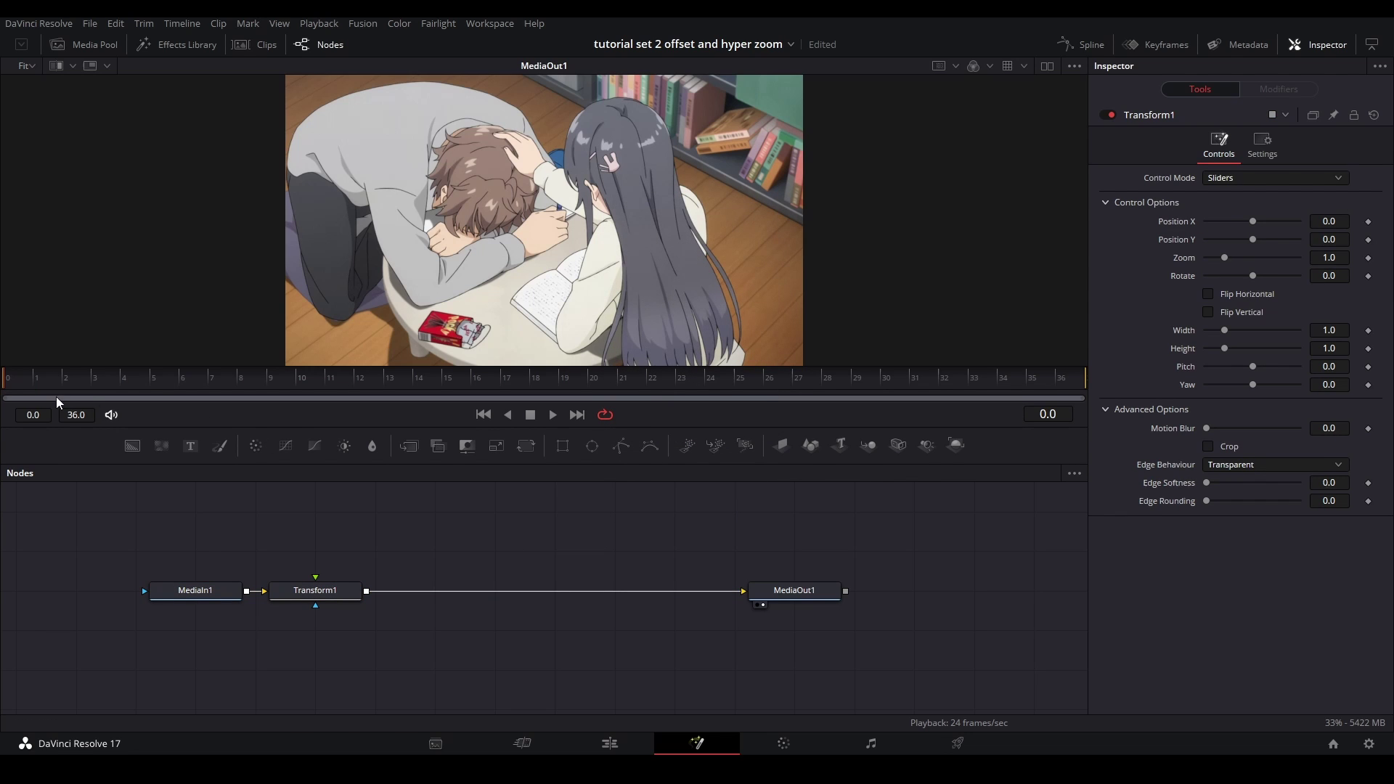
- Keyframe Transform1's Position X at frames 0 and 36, setting it to 0.316 at frame 0
{"action": "left_click", "coordinate": [1368, 222]}
{"action": "key", "text": "End"}
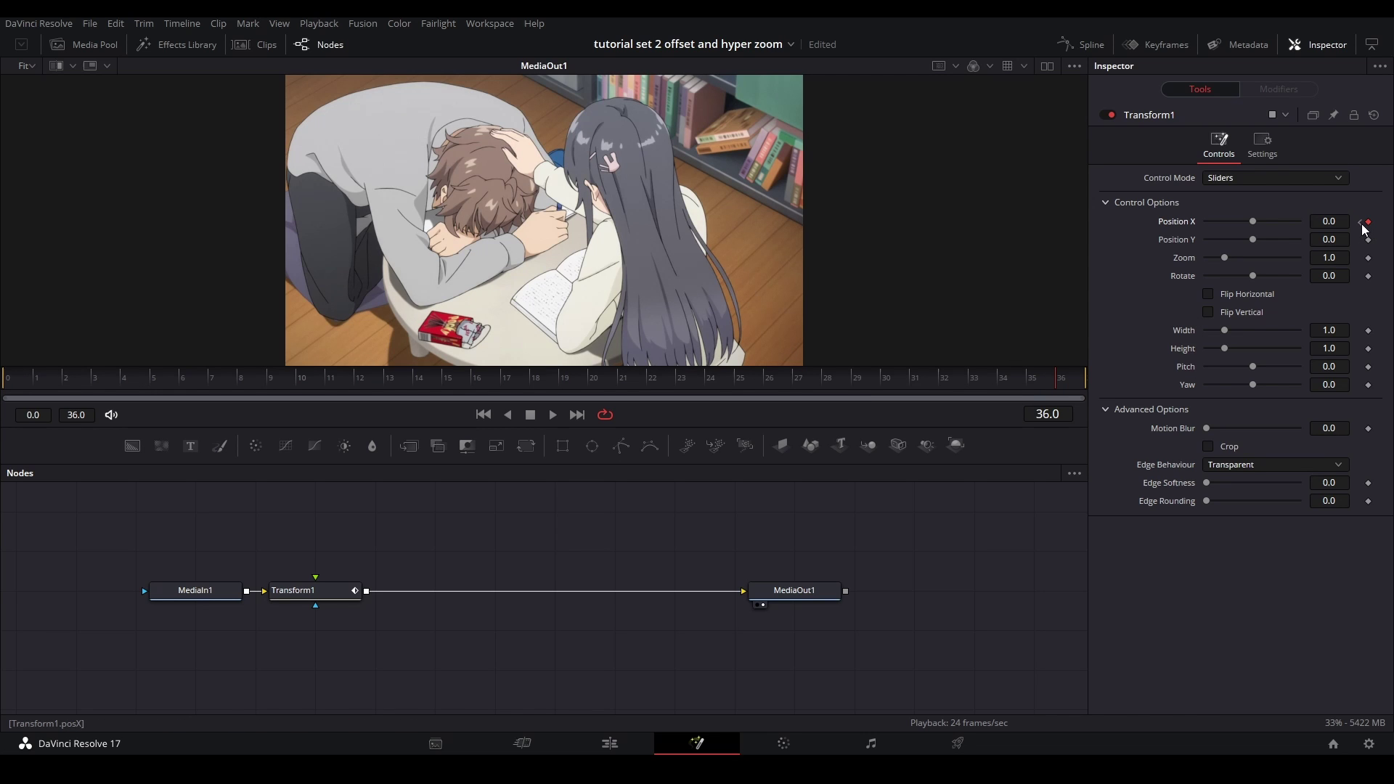
{"action": "left_click", "coordinate": [1360, 222]}
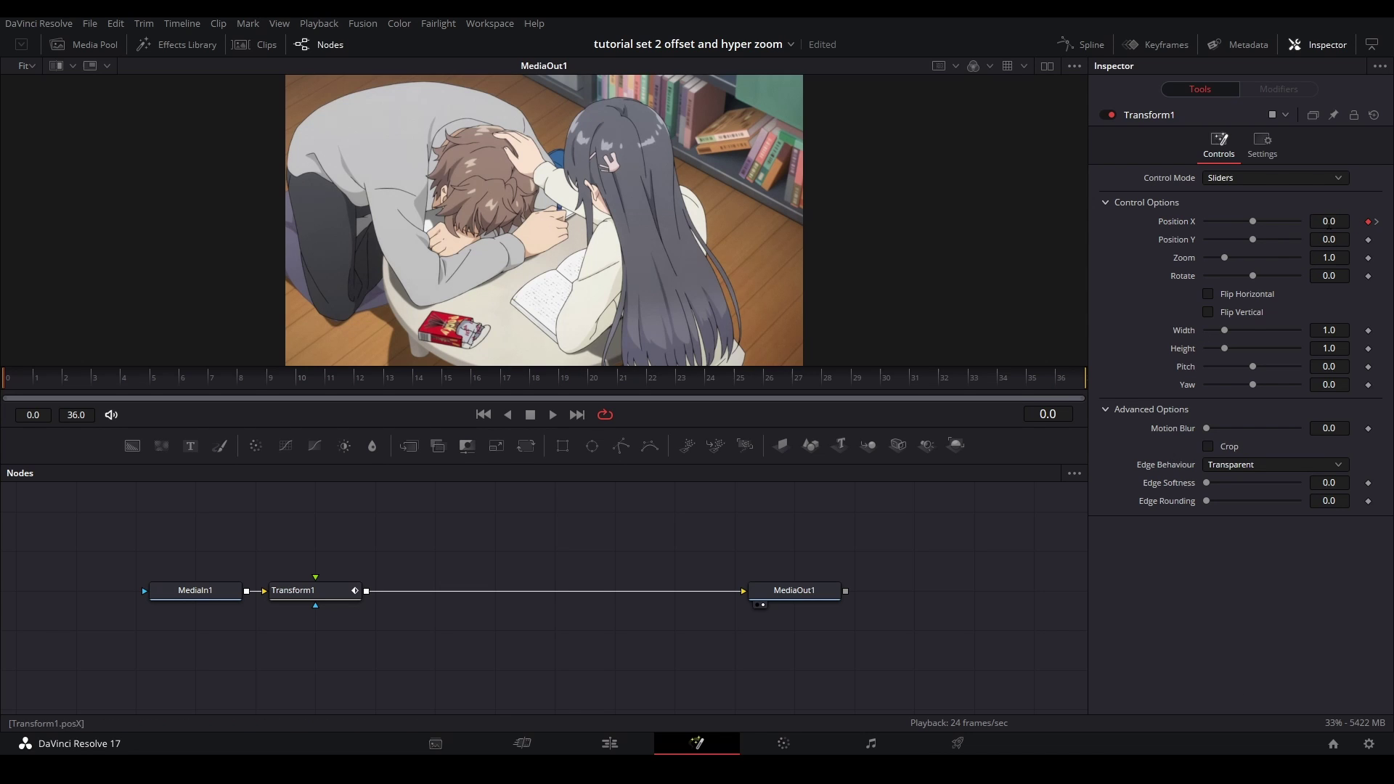
{"action": "left_click_drag", "start_coordinate": [1328, 221], "coordinate": [1368, 221]}
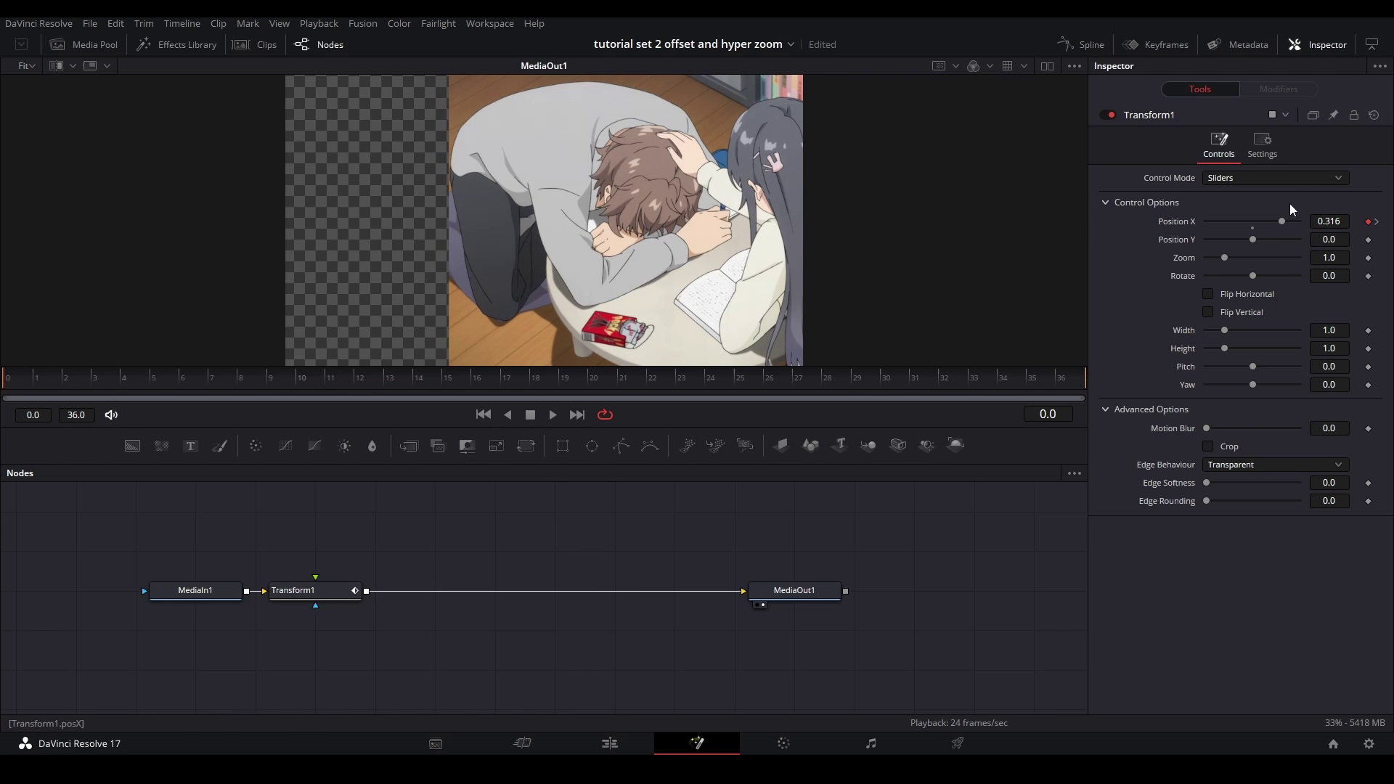
- Display Transform1's Position X curve in the Spline editor, fit it to the view and smooth both keyframes
{"action": "left_click", "coordinate": [1085, 46]}
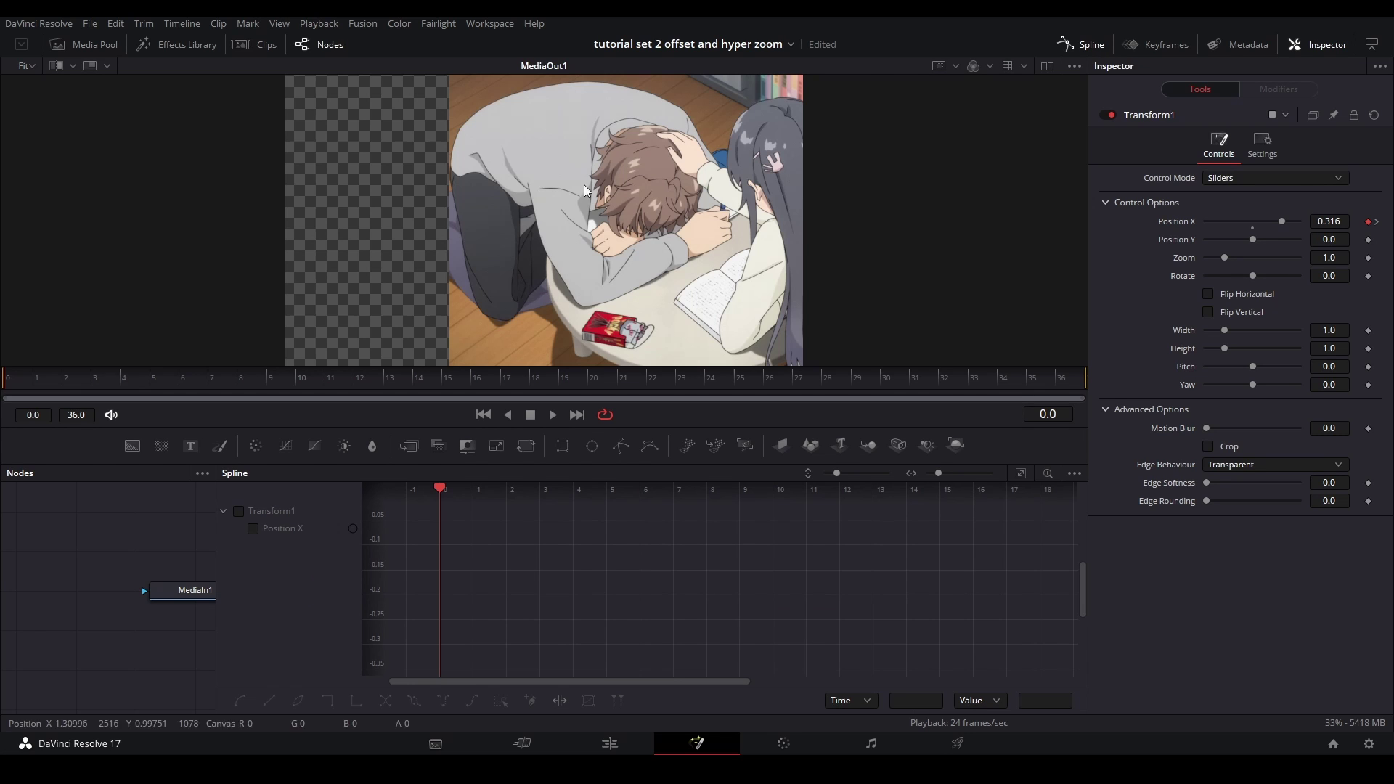
{"action": "left_click", "coordinate": [253, 533]}
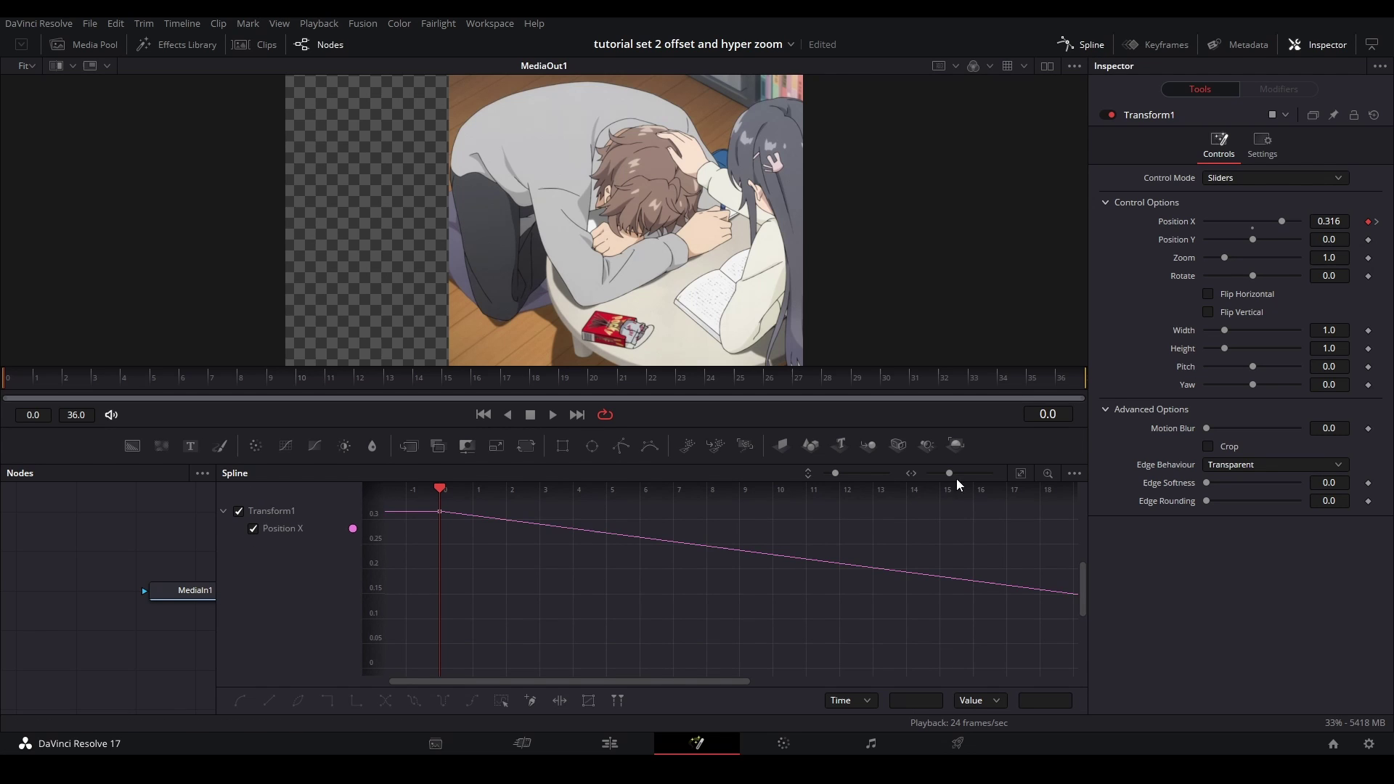
{"action": "left_click", "coordinate": [1021, 474]}
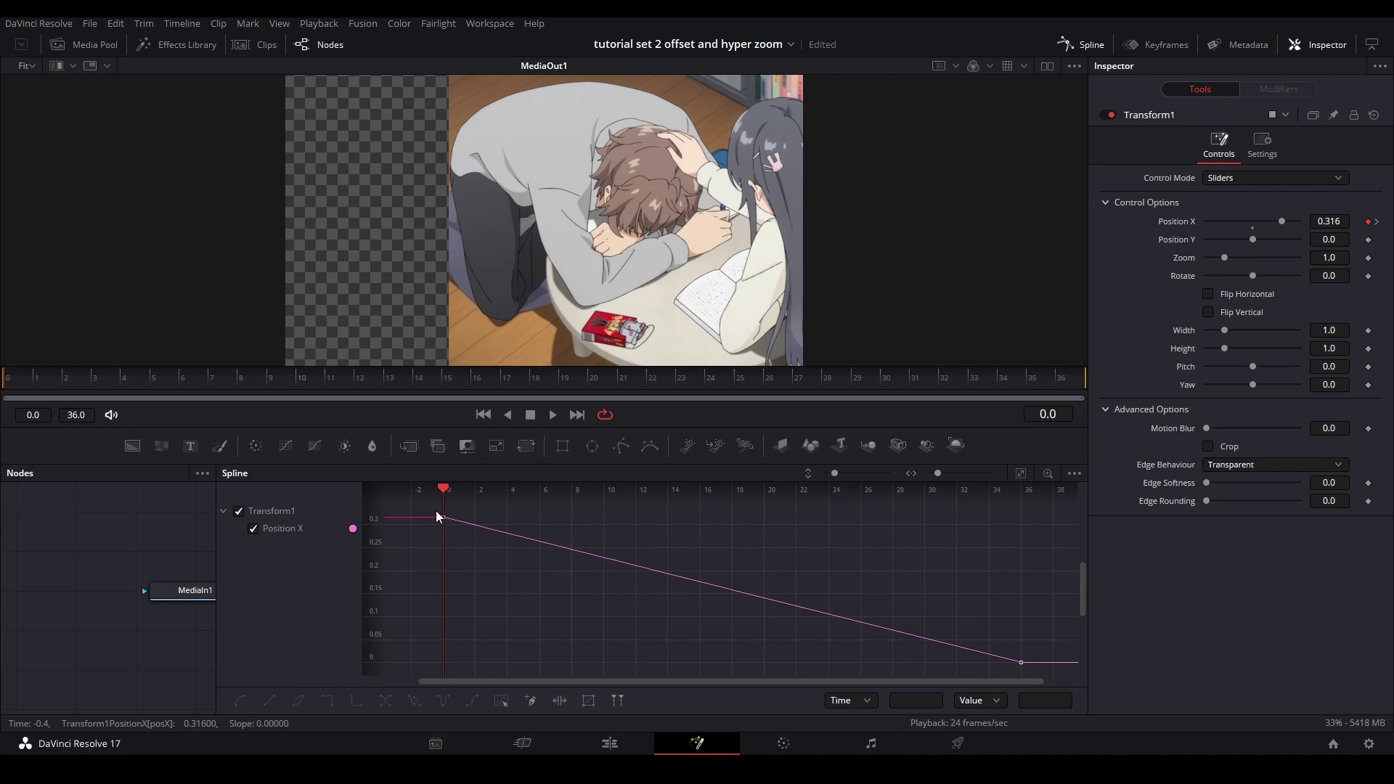
{"action": "left_click_drag", "start_coordinate": [429, 506], "coordinate": [1037, 677]}
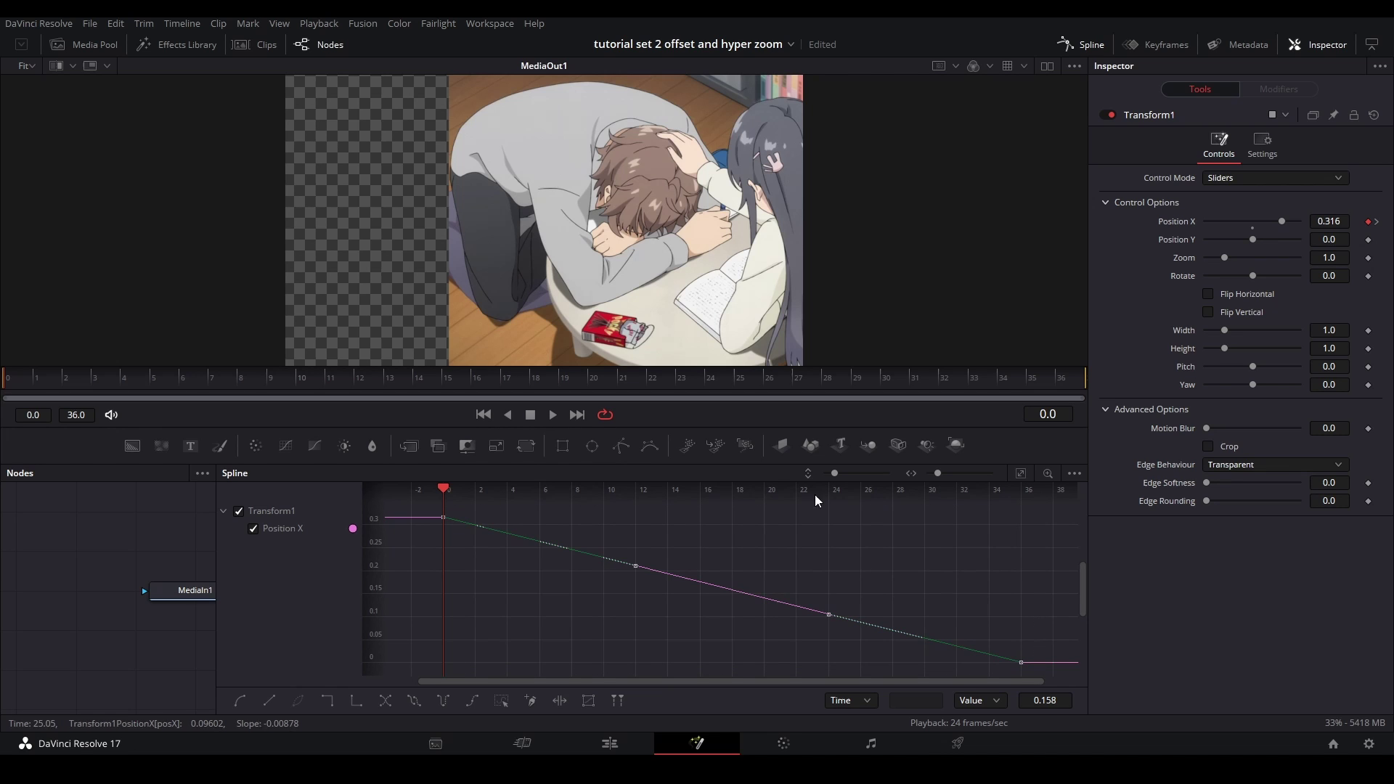
{"action": "key", "text": "s"}
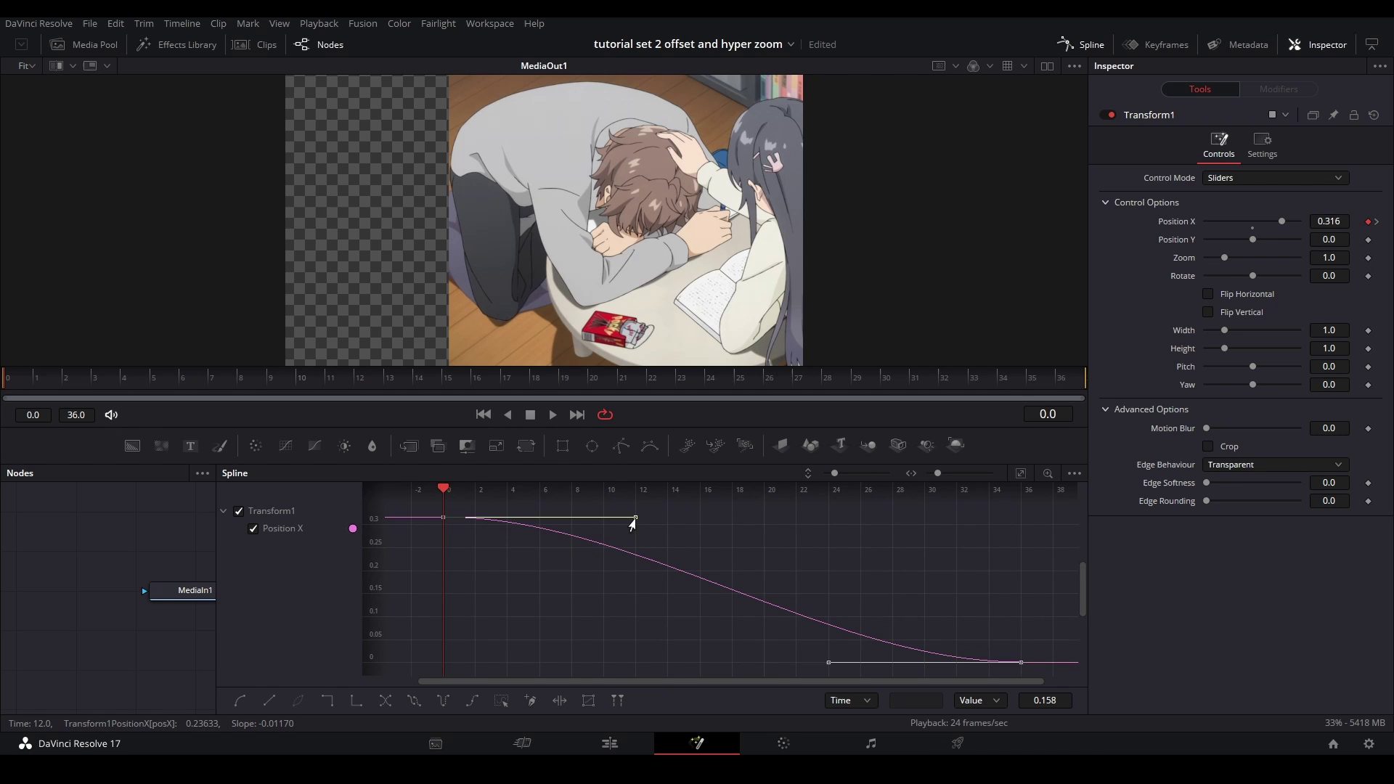
- Shape the Position X curve with a near-vertical starting handle and an end handle reaching back to about frame 12, and preview the motion
{"action": "left_click_drag", "start_coordinate": [635, 521], "coordinate": [451, 658]}
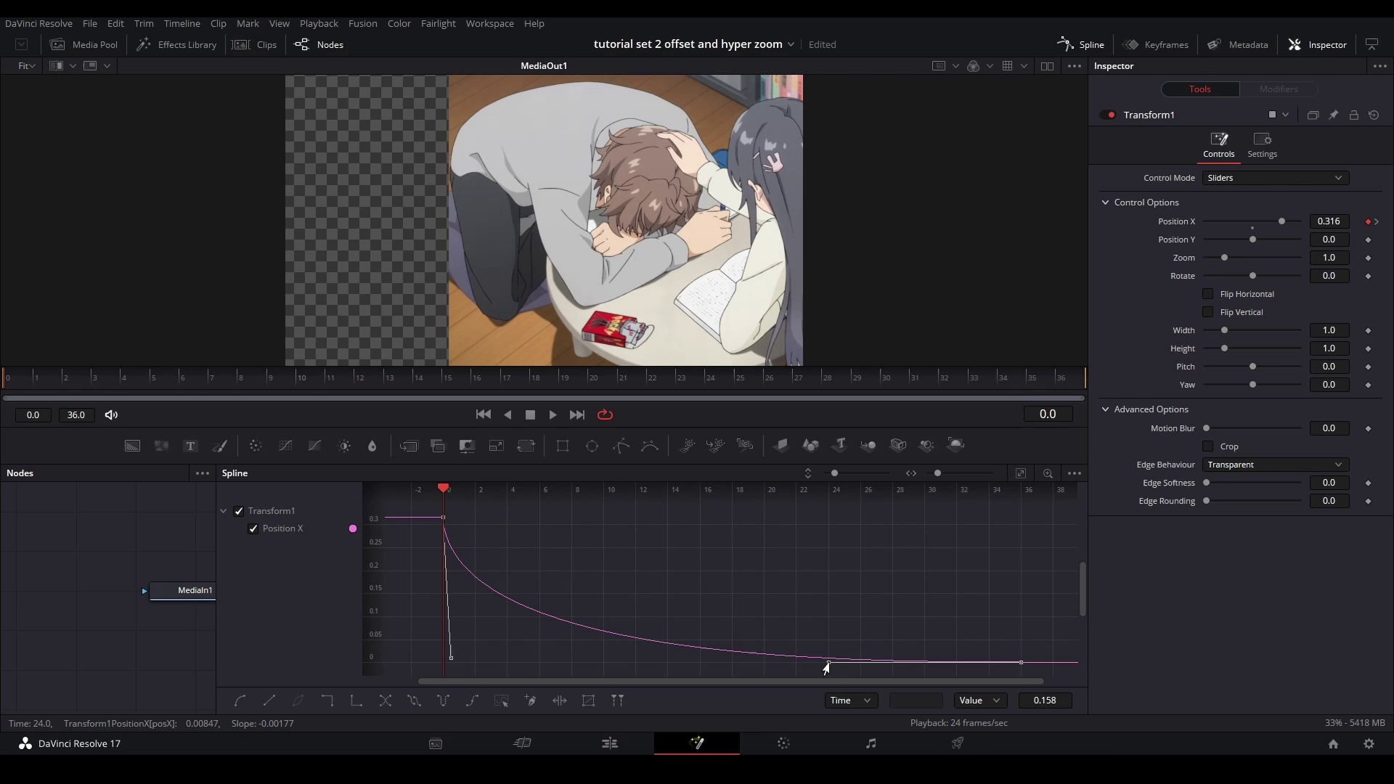
{"action": "left_click_drag", "start_coordinate": [827, 665], "coordinate": [642, 663]}
{"action": "key", "text": "space"}
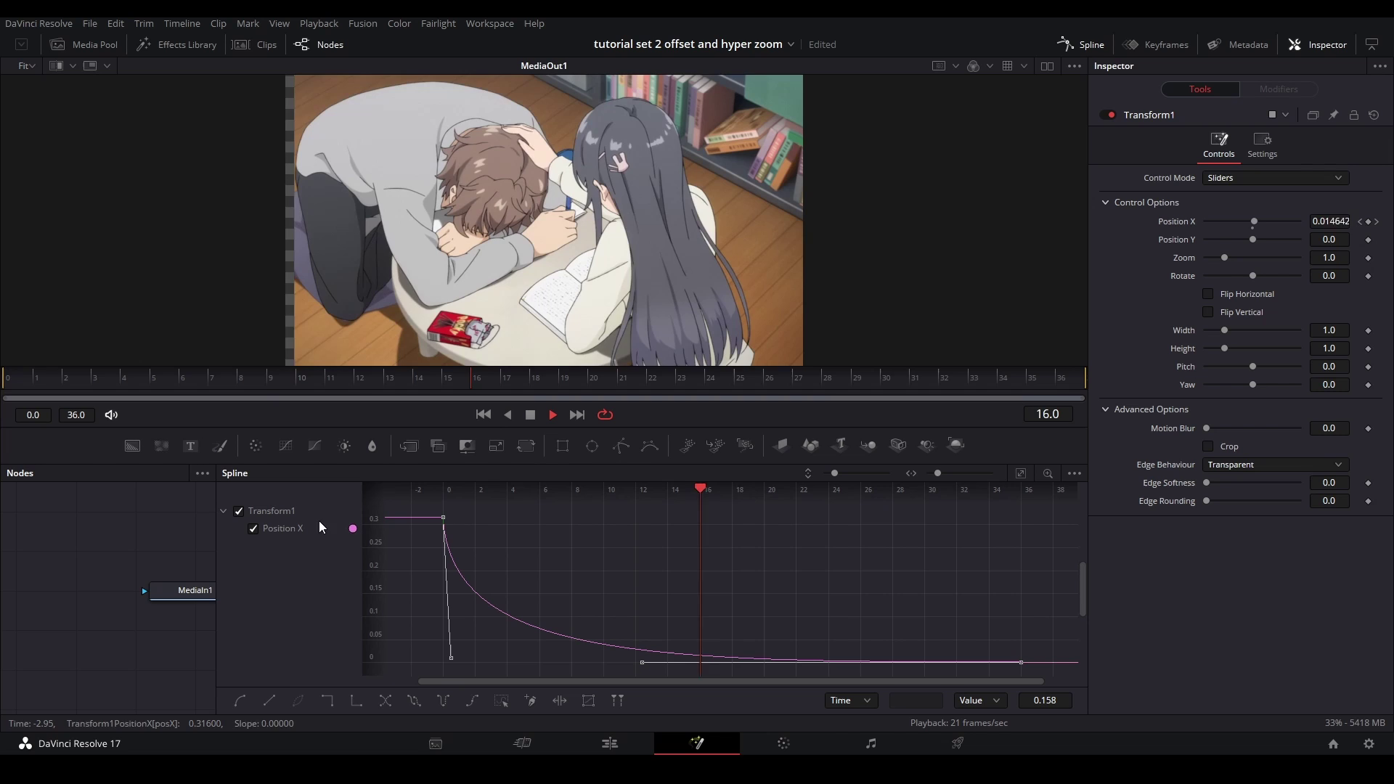
{"action": "key", "text": "space"}
{"action": "left_click", "coordinate": [1082, 44]}
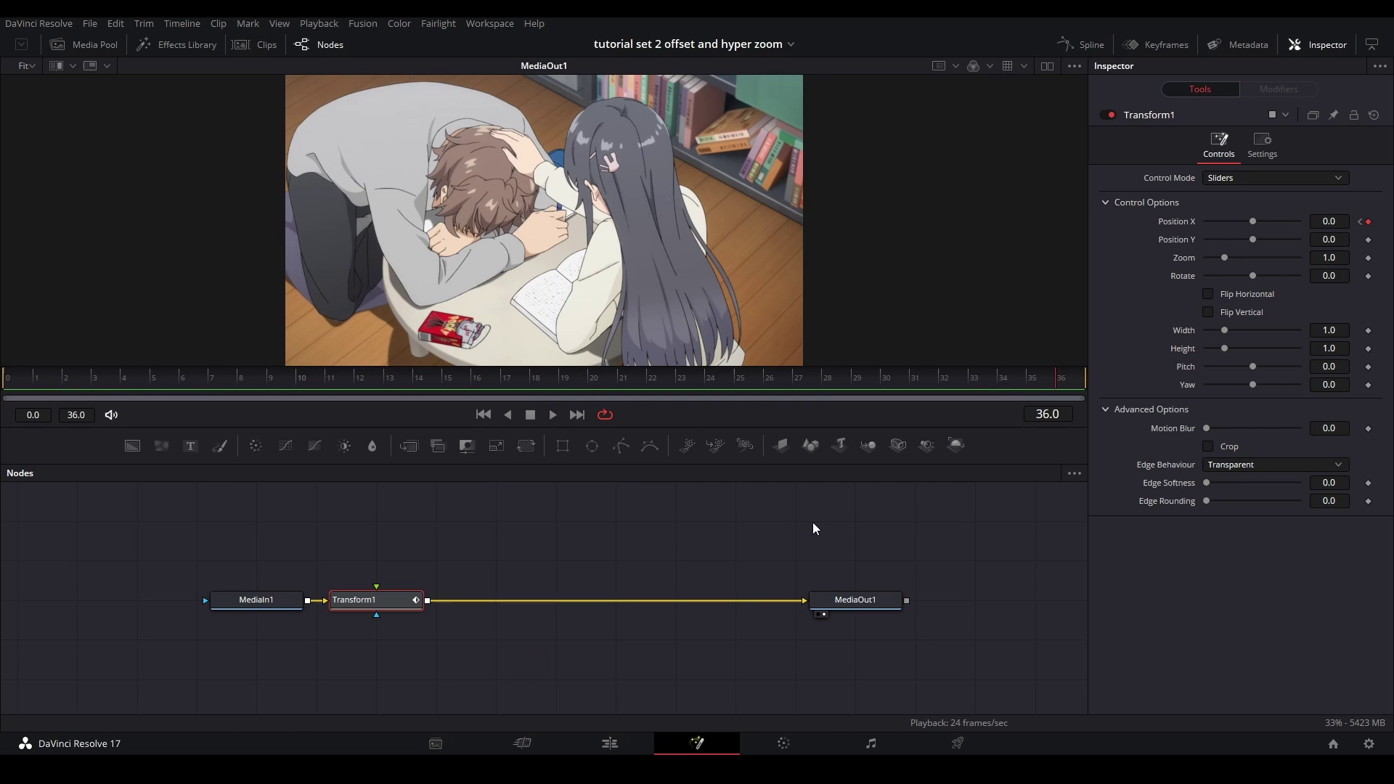
- Add a second slider-controlled Transform node between Transform1 and MediaOut1
{"action": "key", "text": "shift+space"}
{"action": "type", "text": "tra"}
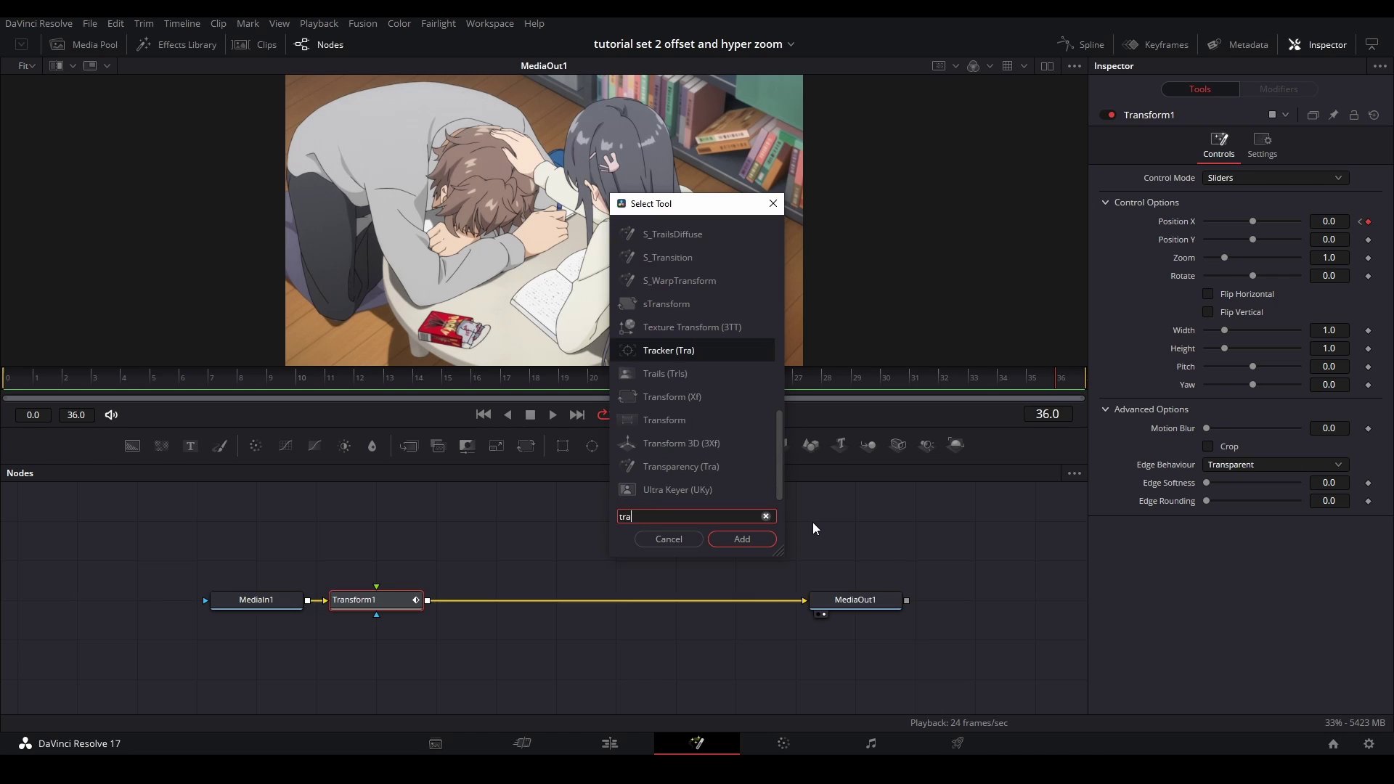
{"action": "type", "text": "nsf"}
{"action": "key", "text": "Down"}
{"action": "key", "text": "Return"}
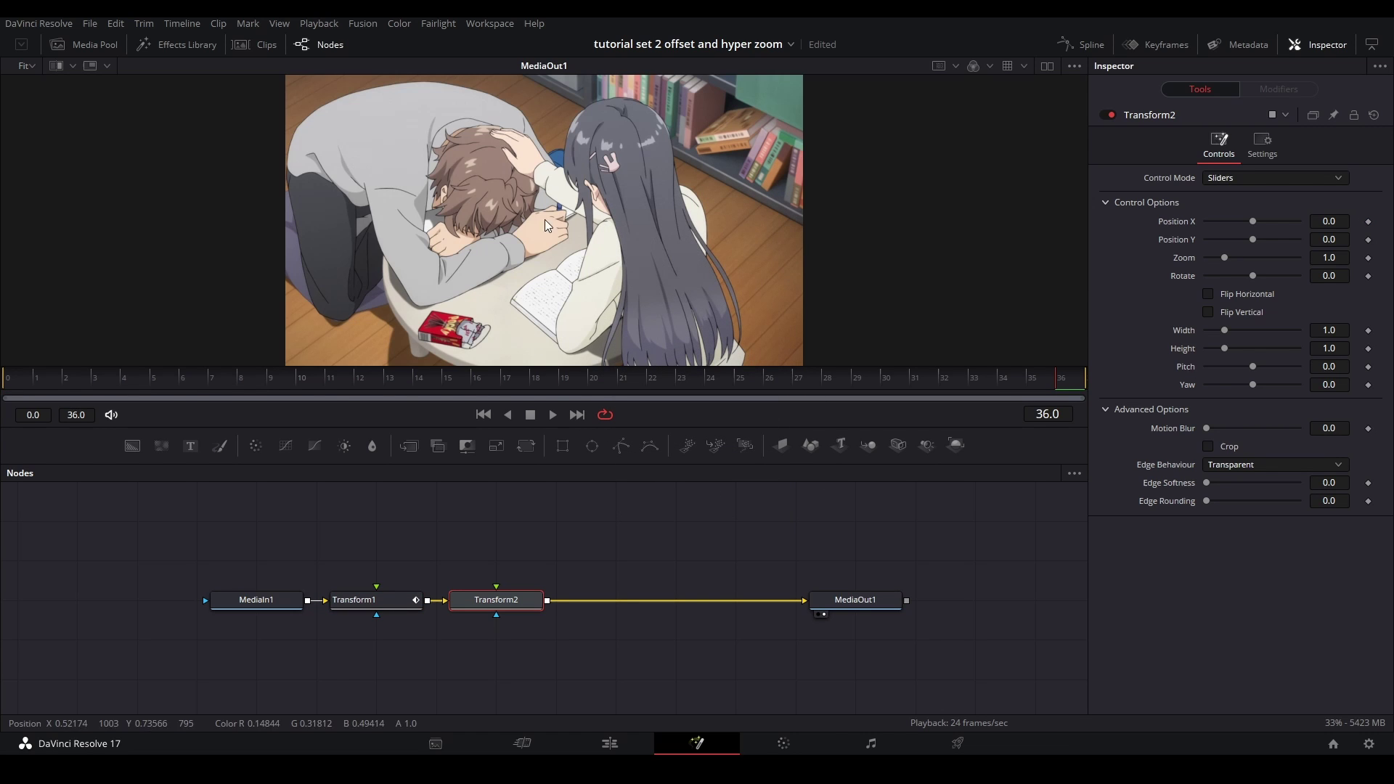
- Keyframe Transform2's Zoom at frame 21 and set it to 3.0 at frame 36
{"action": "left_click", "coordinate": [633, 379]}
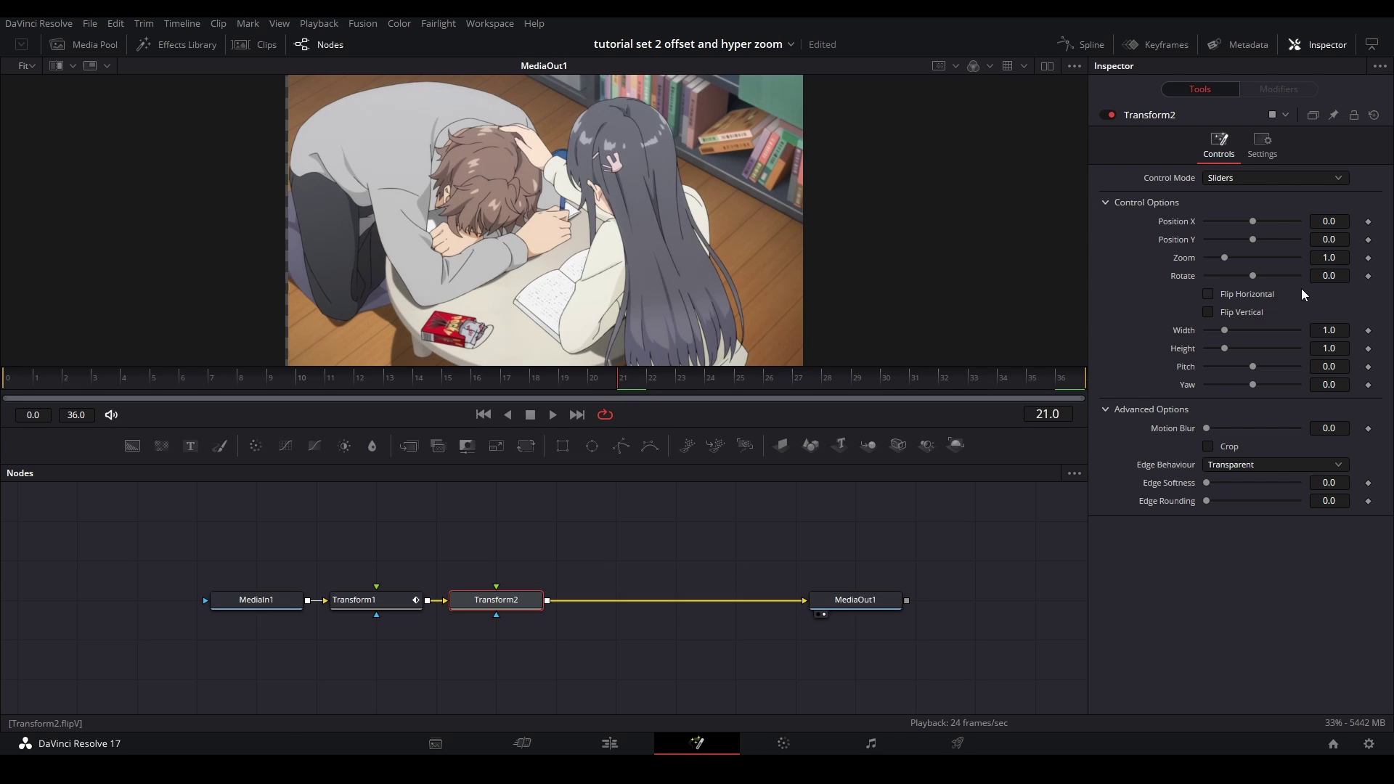
{"action": "left_click", "coordinate": [1367, 258]}
{"action": "left_click", "coordinate": [1056, 376]}
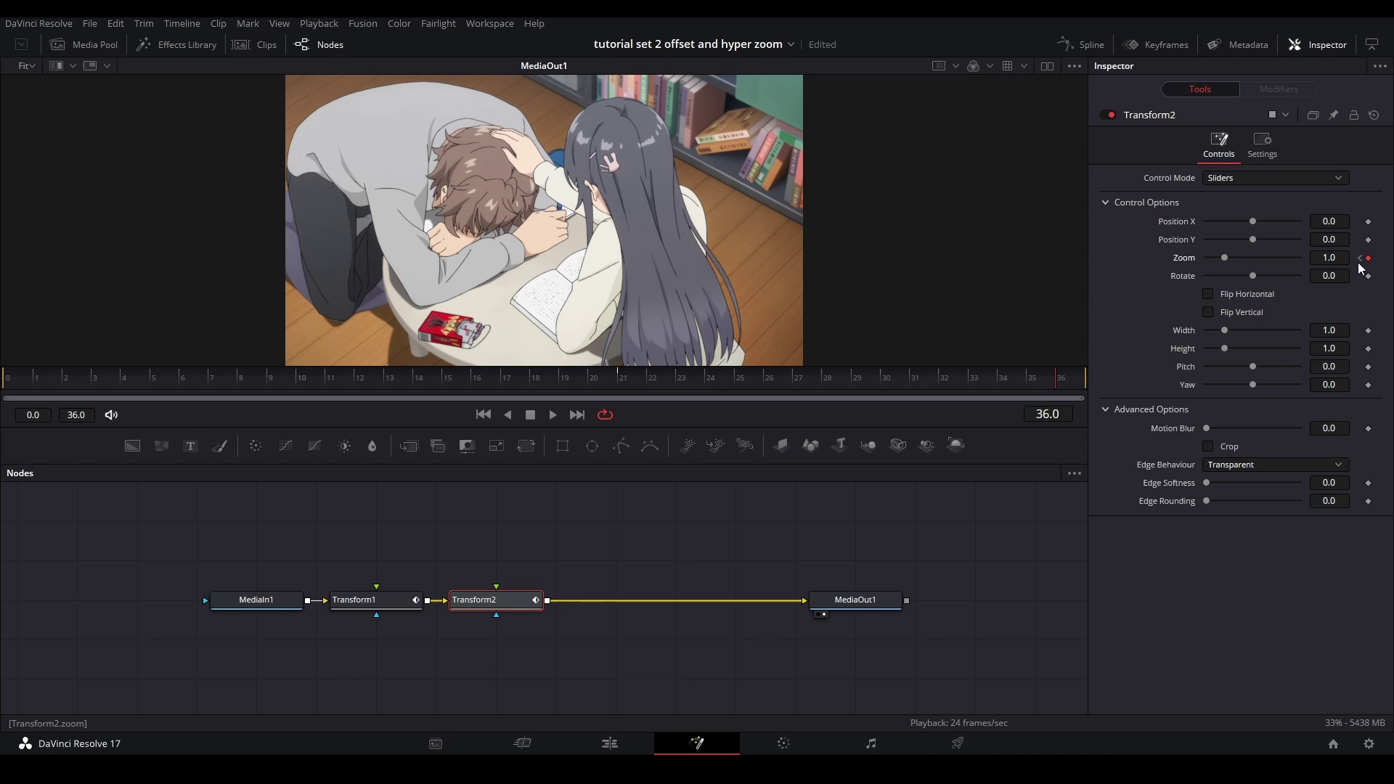
{"action": "type", "text": "3"}
{"action": "key", "text": "Return"}
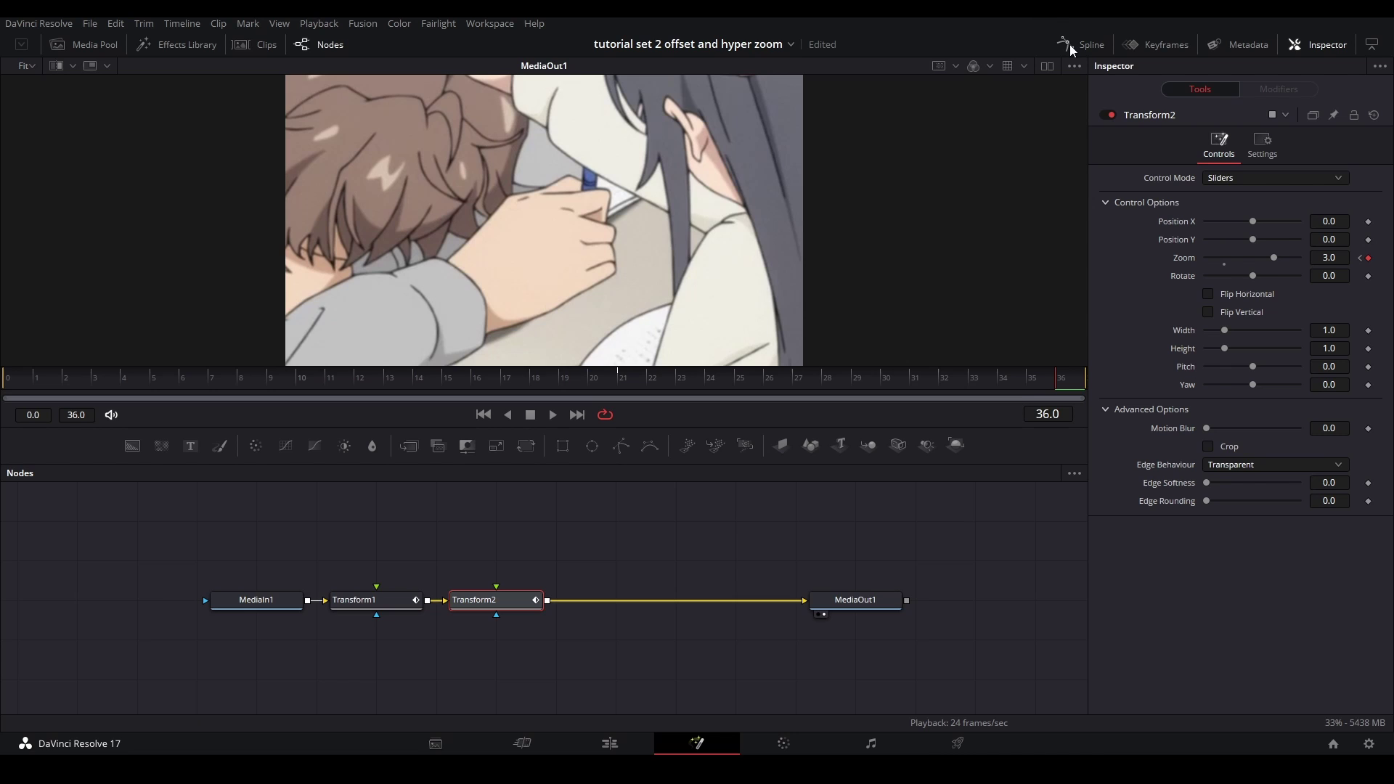
- Display Transform2's Zoom curve on its own in the Spline editor and fit it to the view
{"action": "left_click", "coordinate": [1069, 48]}
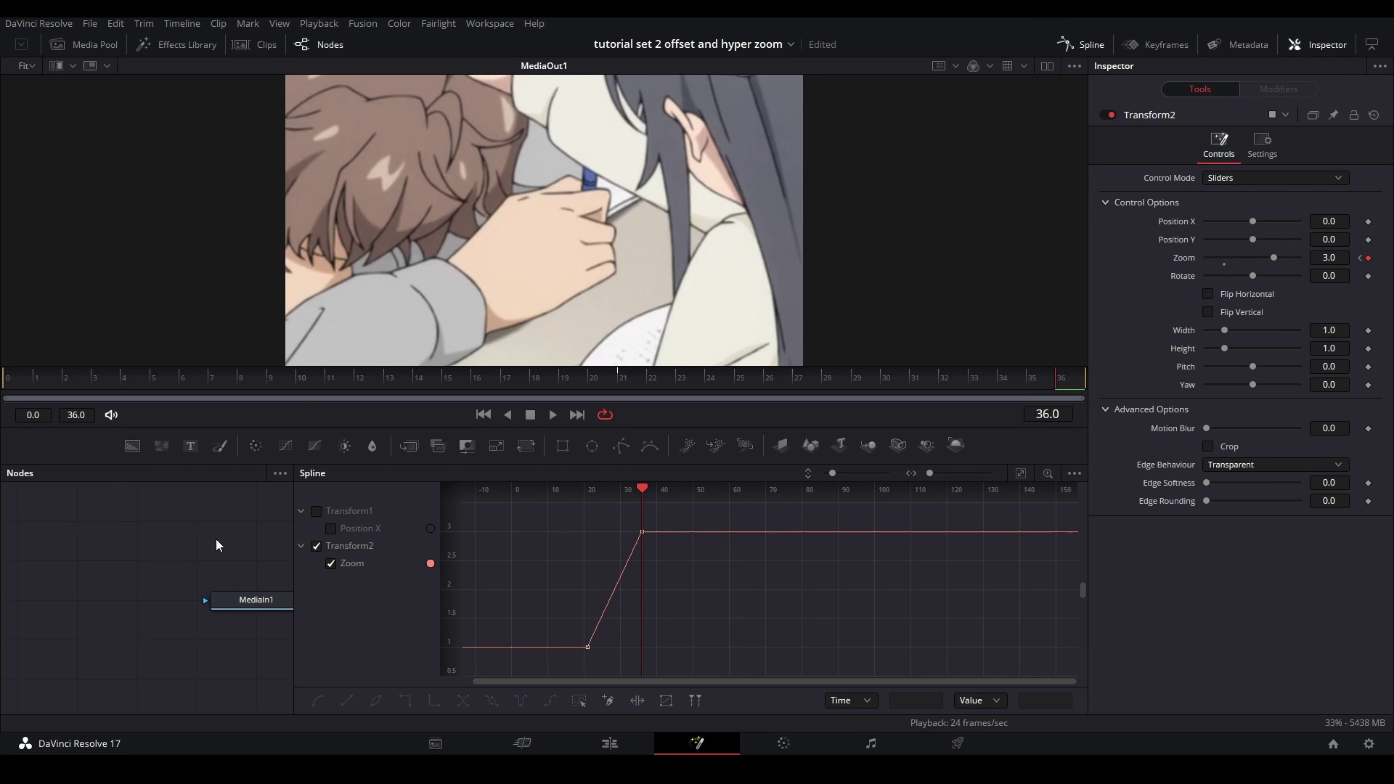
{"action": "left_click_drag", "start_coordinate": [215, 539], "coordinate": [0, 529]}
{"action": "mouse_move", "coordinate": [140, 590]}
{"action": "left_mouse_down"}
{"action": "mouse_move", "coordinate": [152, 588]}
{"action": "mouse_move", "coordinate": [143, 539]}
{"action": "mouse_move", "coordinate": [164, 594]}
{"action": "left_mouse_up"}
{"action": "key", "text": "ctrl+z"}
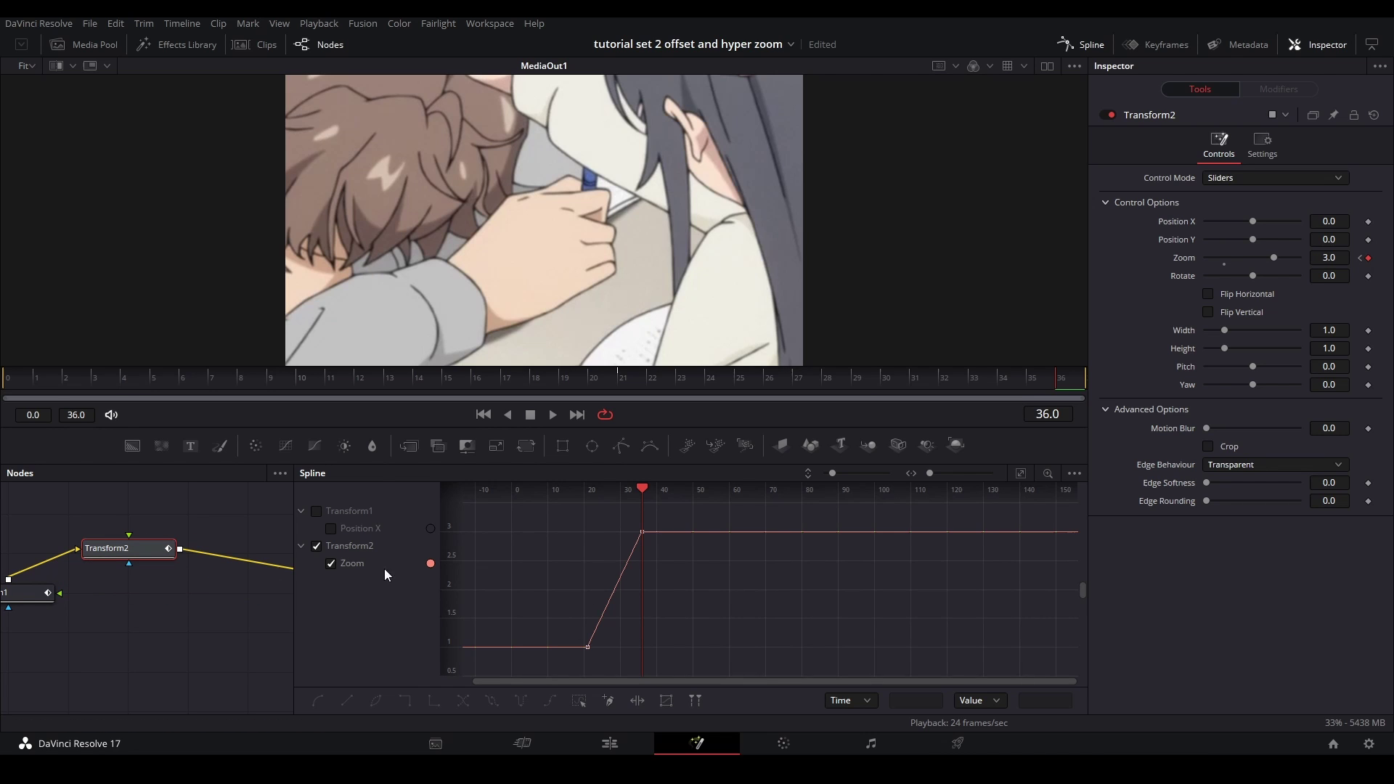
{"action": "left_click", "coordinate": [22, 596]}
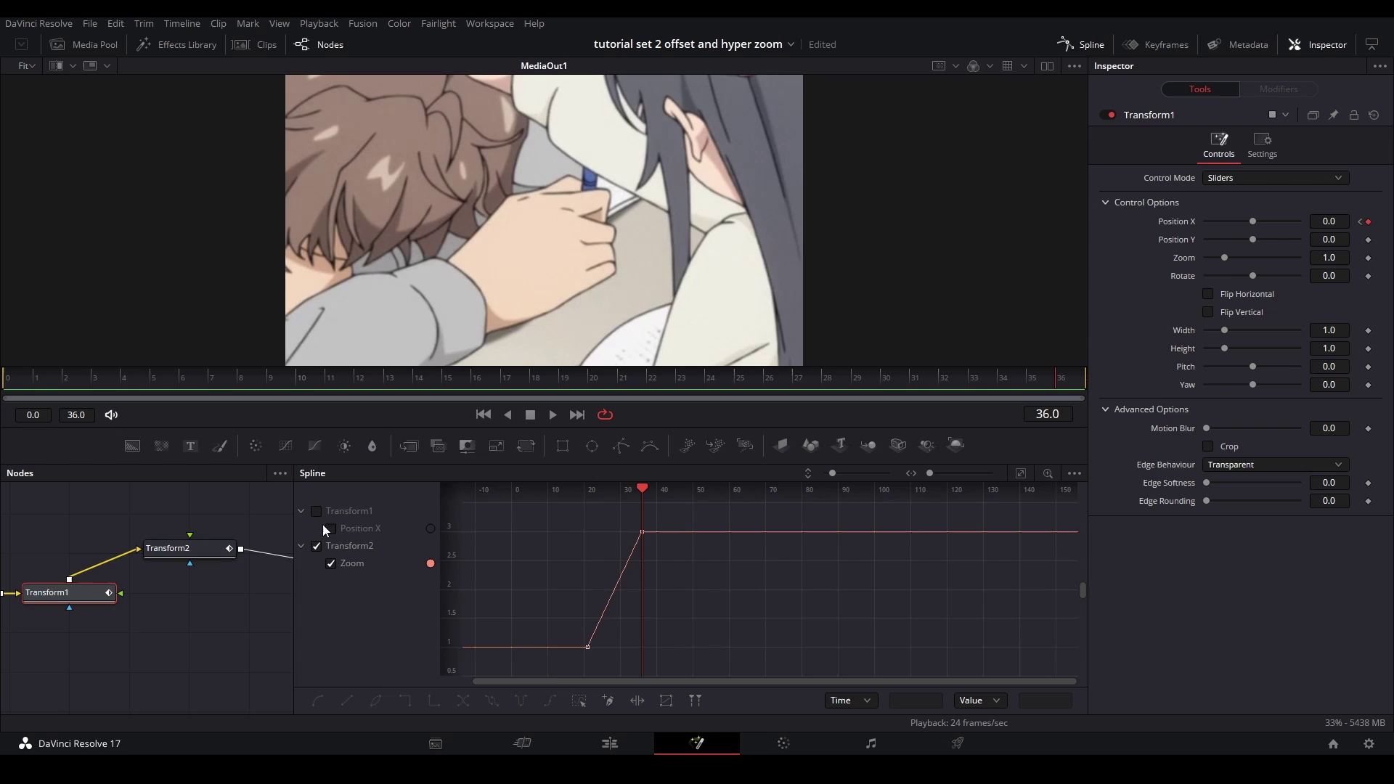
{"action": "left_click", "coordinate": [329, 528]}
{"action": "left_click", "coordinate": [329, 564]}
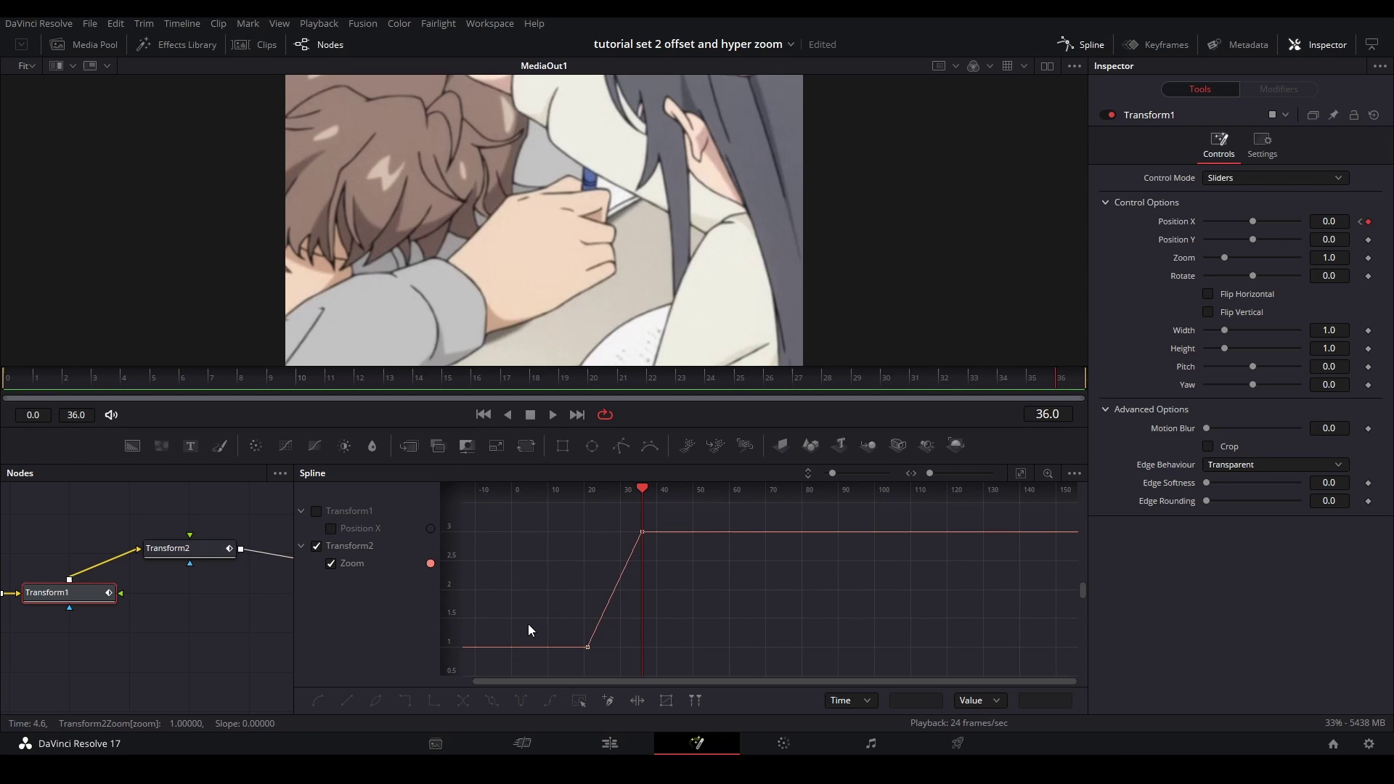
{"action": "left_click", "coordinate": [1020, 479]}
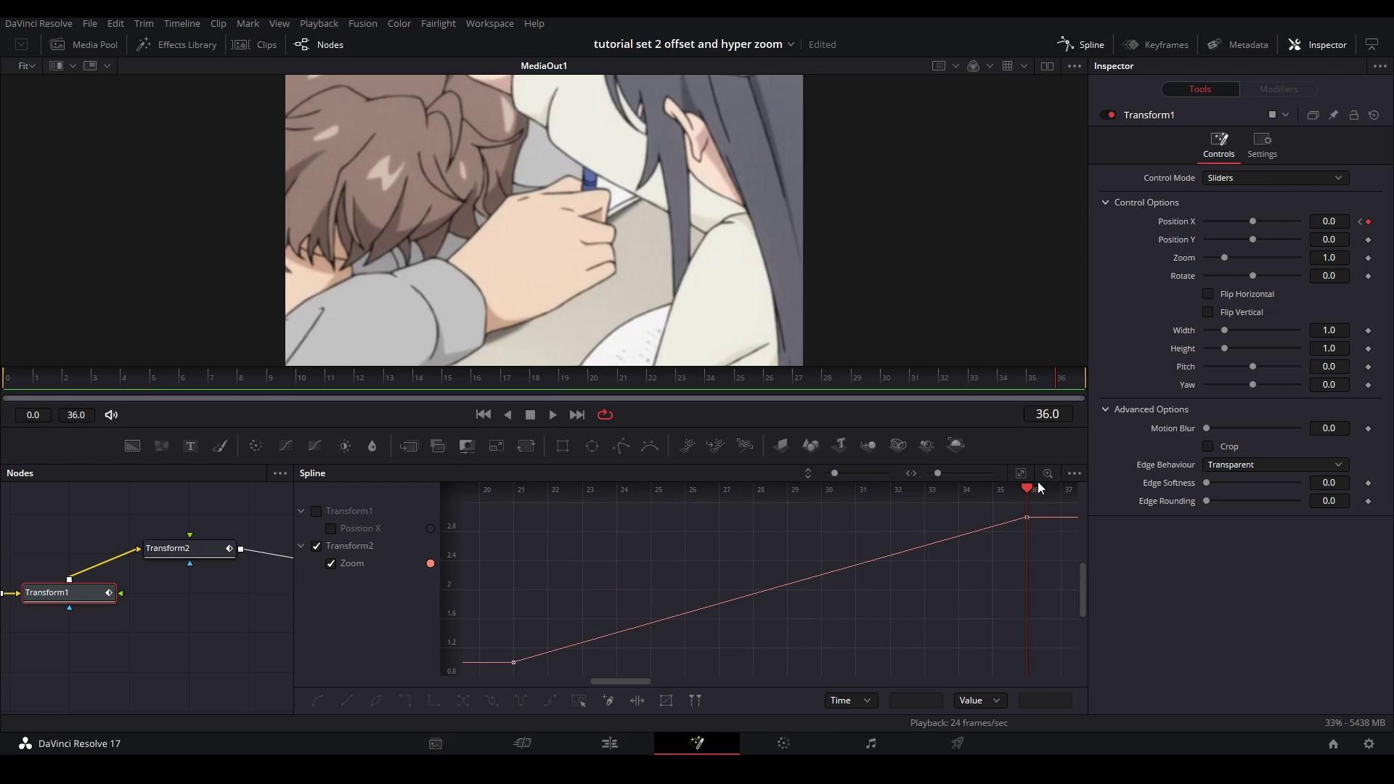
- Smooth both Zoom keyframes, pull the end handle almost straight down to about 1.2, extend the start handle flat to about frame 35, and preview
{"action": "left_click_drag", "start_coordinate": [1048, 507], "coordinate": [491, 675]}
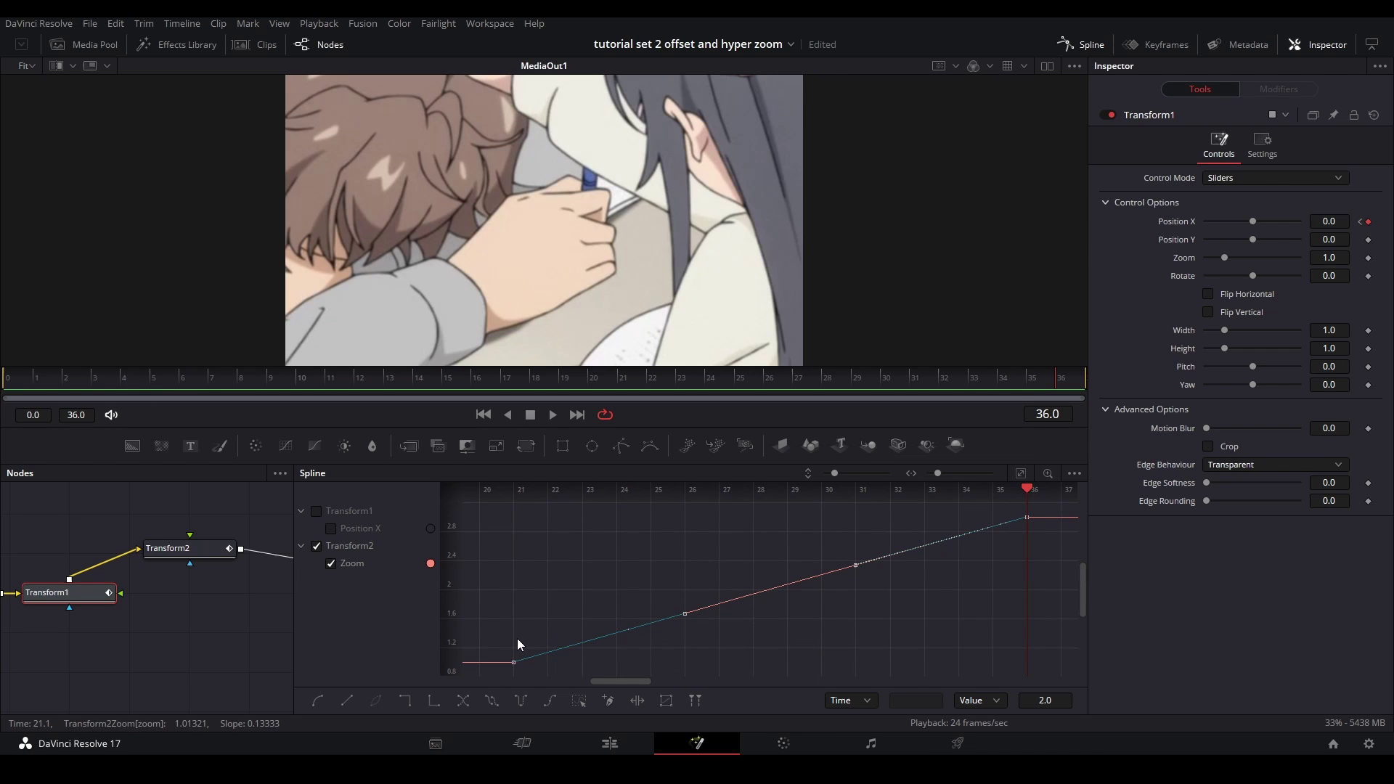
{"action": "key", "text": "s"}
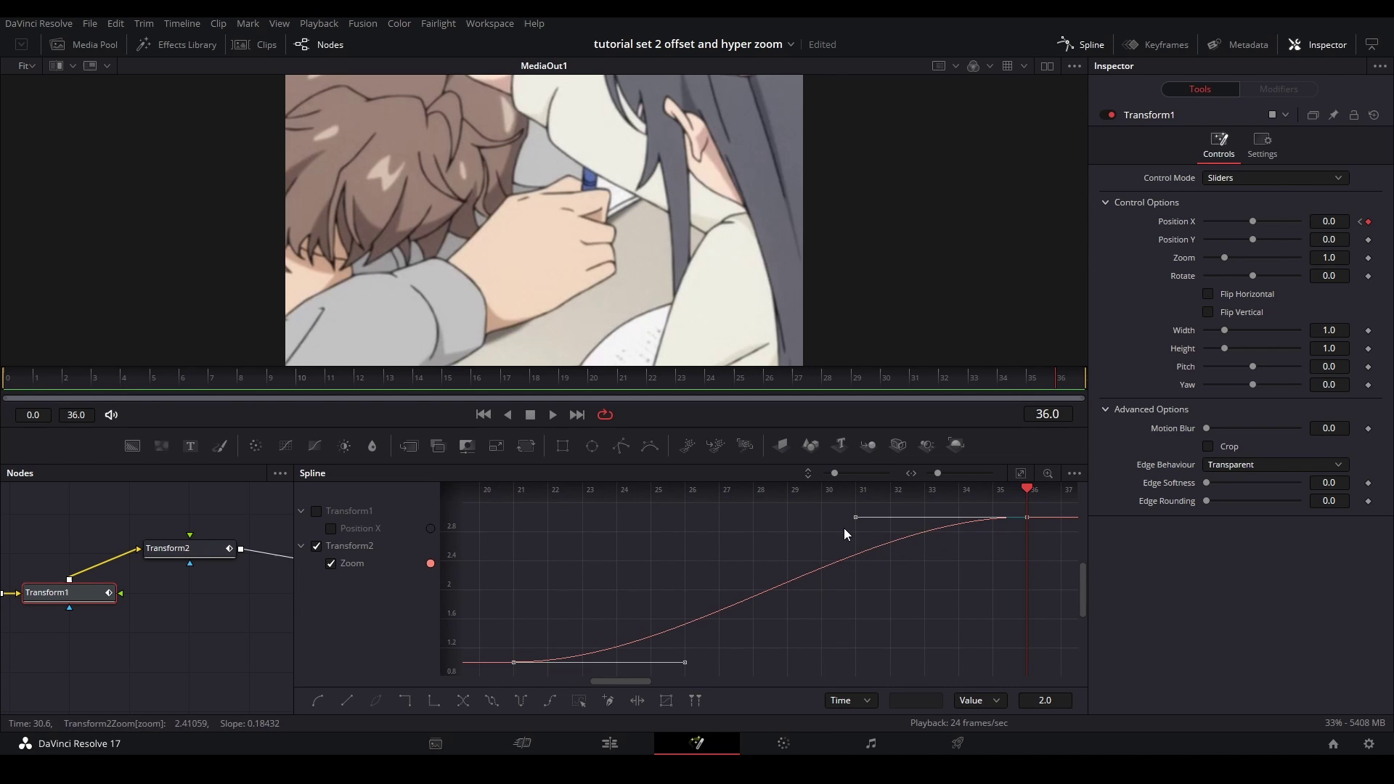
{"action": "left_click_drag", "start_coordinate": [853, 523], "coordinate": [1013, 646]}
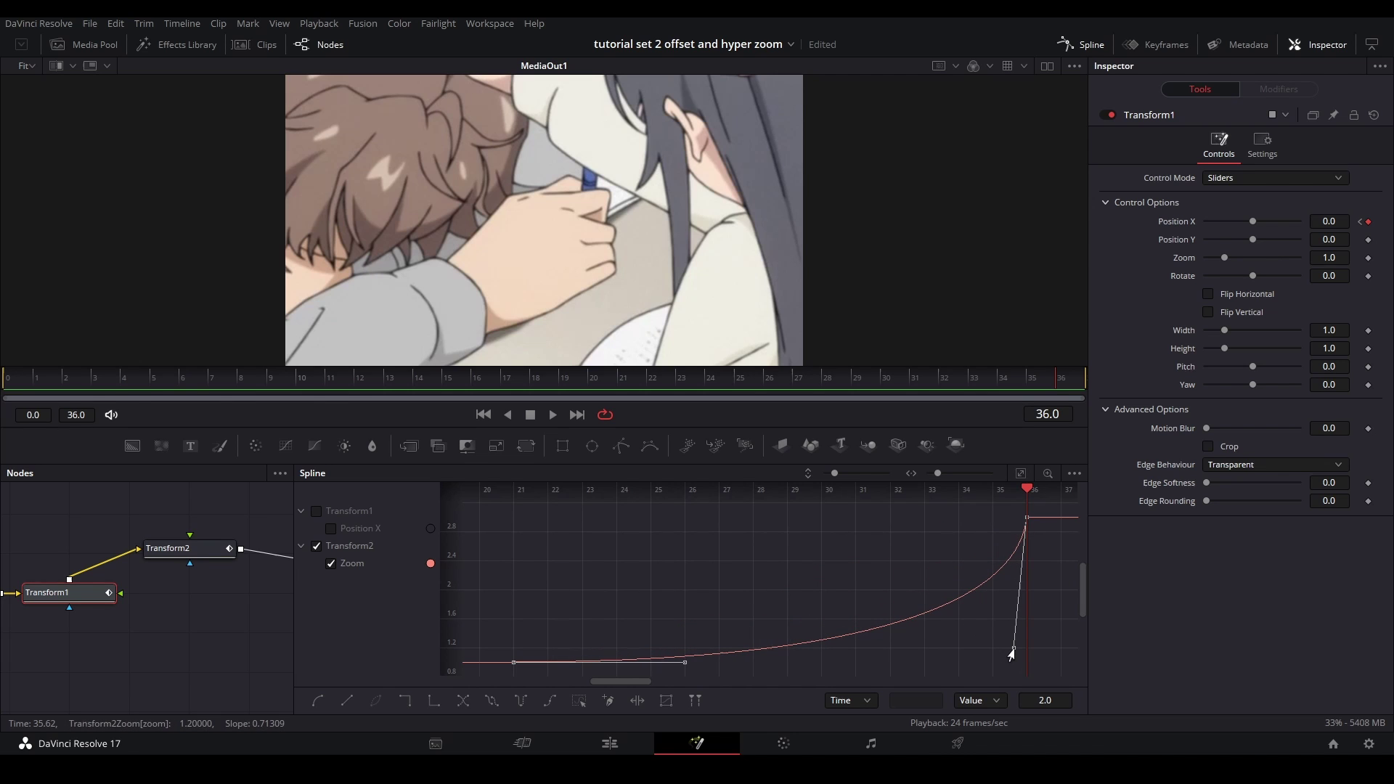
{"action": "left_click_drag", "start_coordinate": [683, 664], "coordinate": [985, 662]}
{"action": "key", "text": "space"}
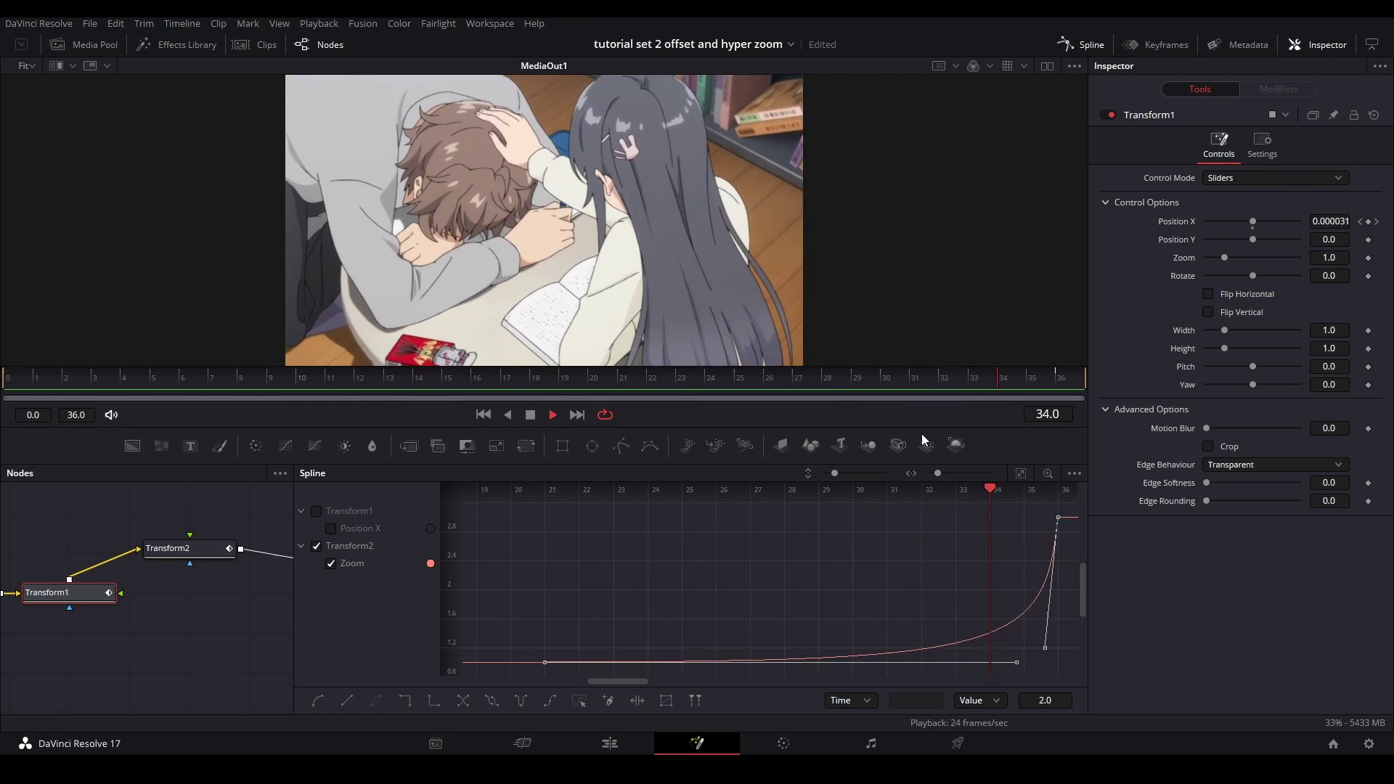
{"action": "key", "text": "space"}
- Close the Spline editor and line up Transform2 between Transform1 and MediaOut1 in the node graph
{"action": "left_click", "coordinate": [1079, 45]}
{"action": "left_click_drag", "start_coordinate": [132, 572], "coordinate": [391, 584]}
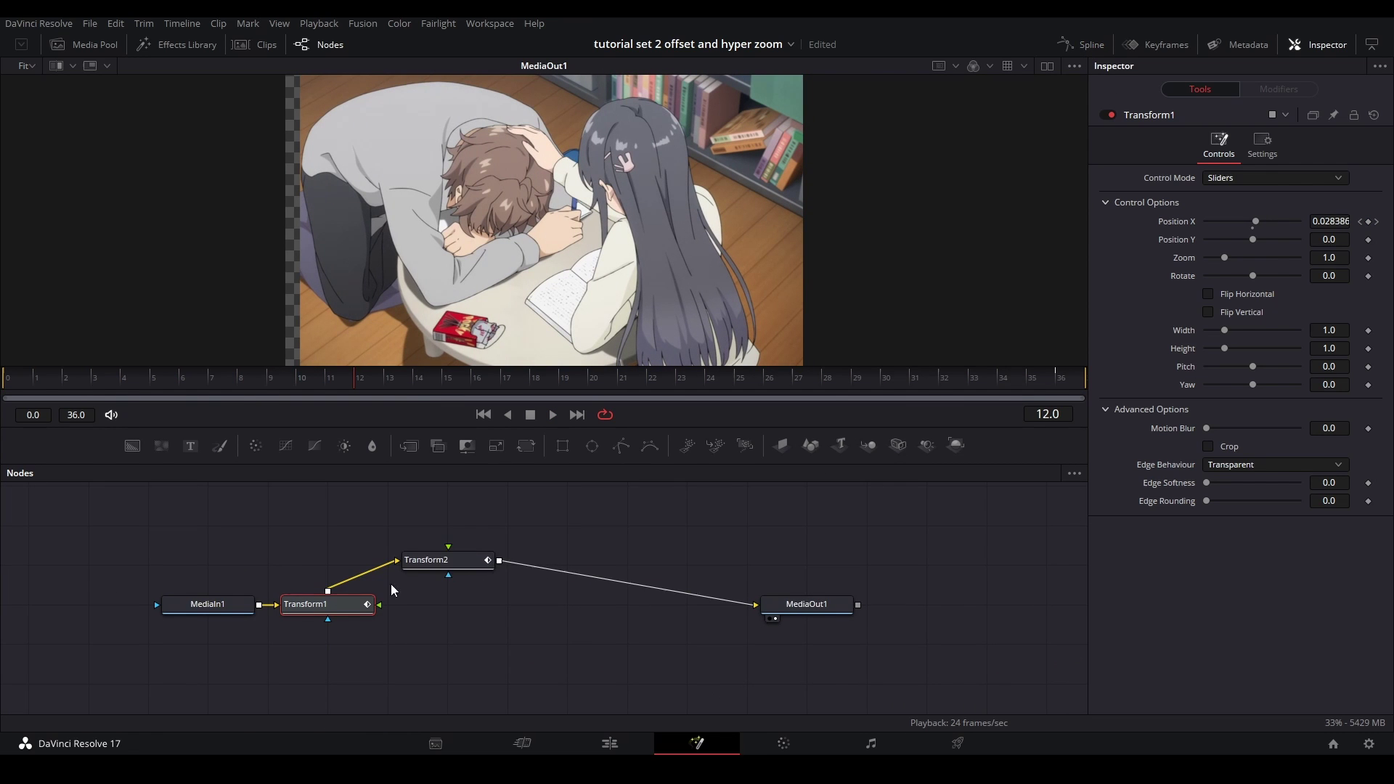
{"action": "left_click_drag", "start_coordinate": [539, 598], "coordinate": [597, 614]}
{"action": "left_click", "coordinate": [263, 512]}
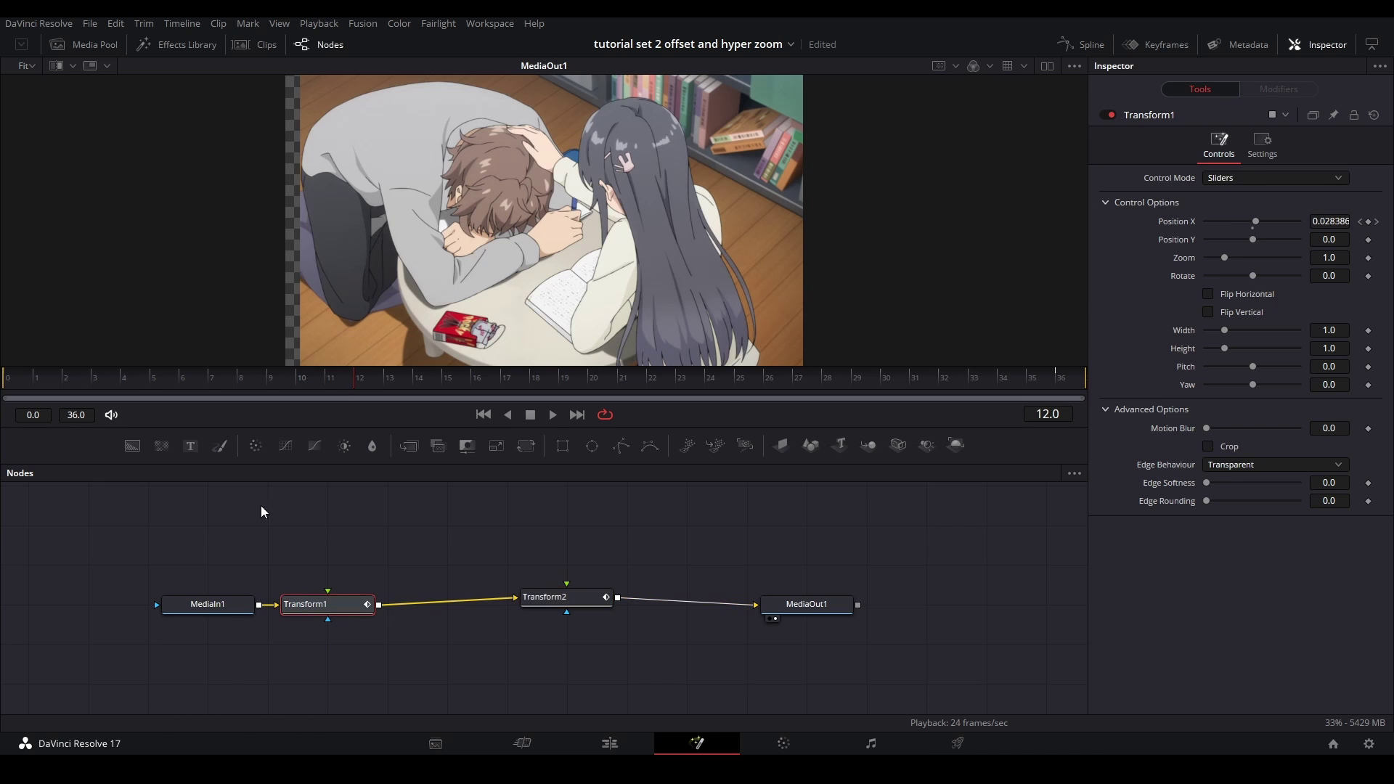
- Keyframe Transform1's Motion Blur from 1.0 at frame 0 to 0.0 at frame 3, and preview the motion
{"action": "left_click", "coordinate": [19, 380]}
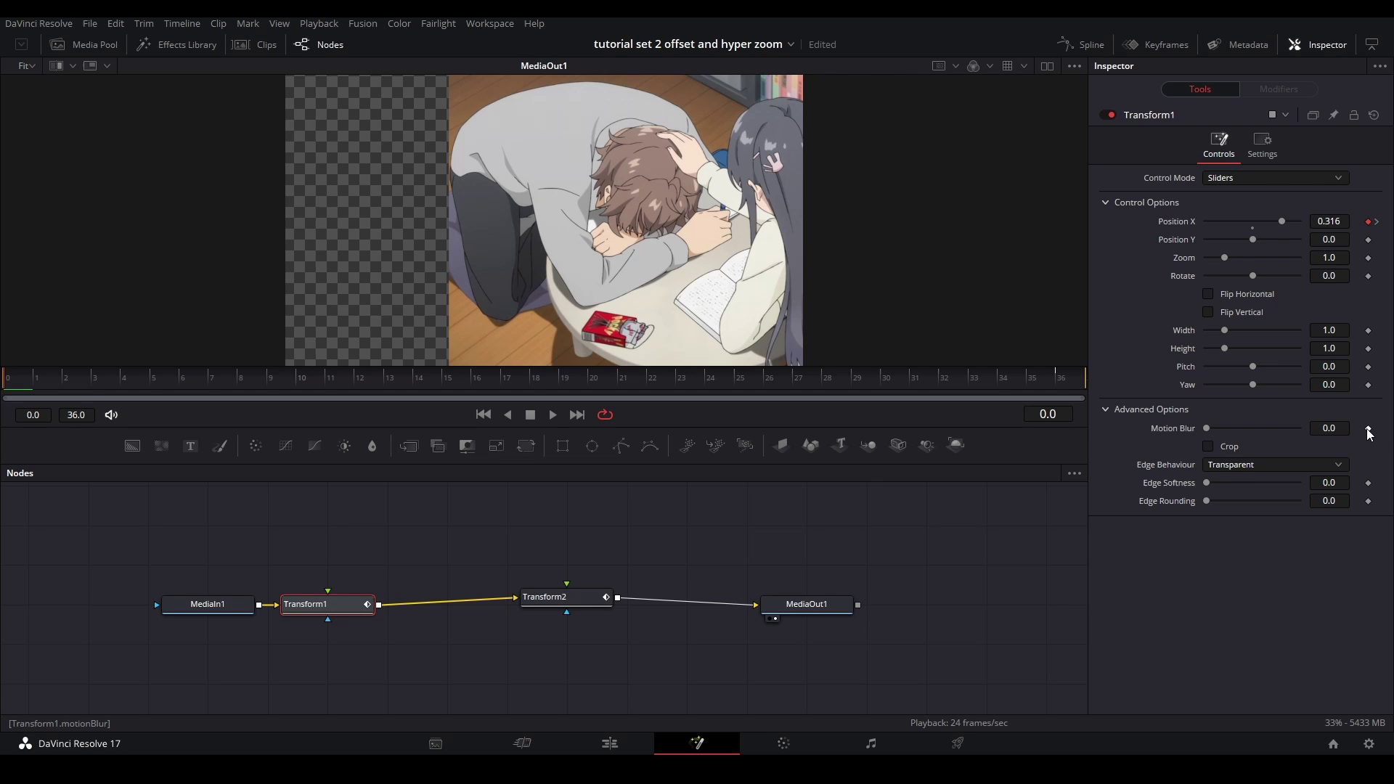
{"action": "left_click_drag", "start_coordinate": [1217, 431], "coordinate": [1335, 437]}
{"action": "key", "text": "Right"}
{"action": "key", "text": "Right"}
{"action": "key", "text": "Right"}
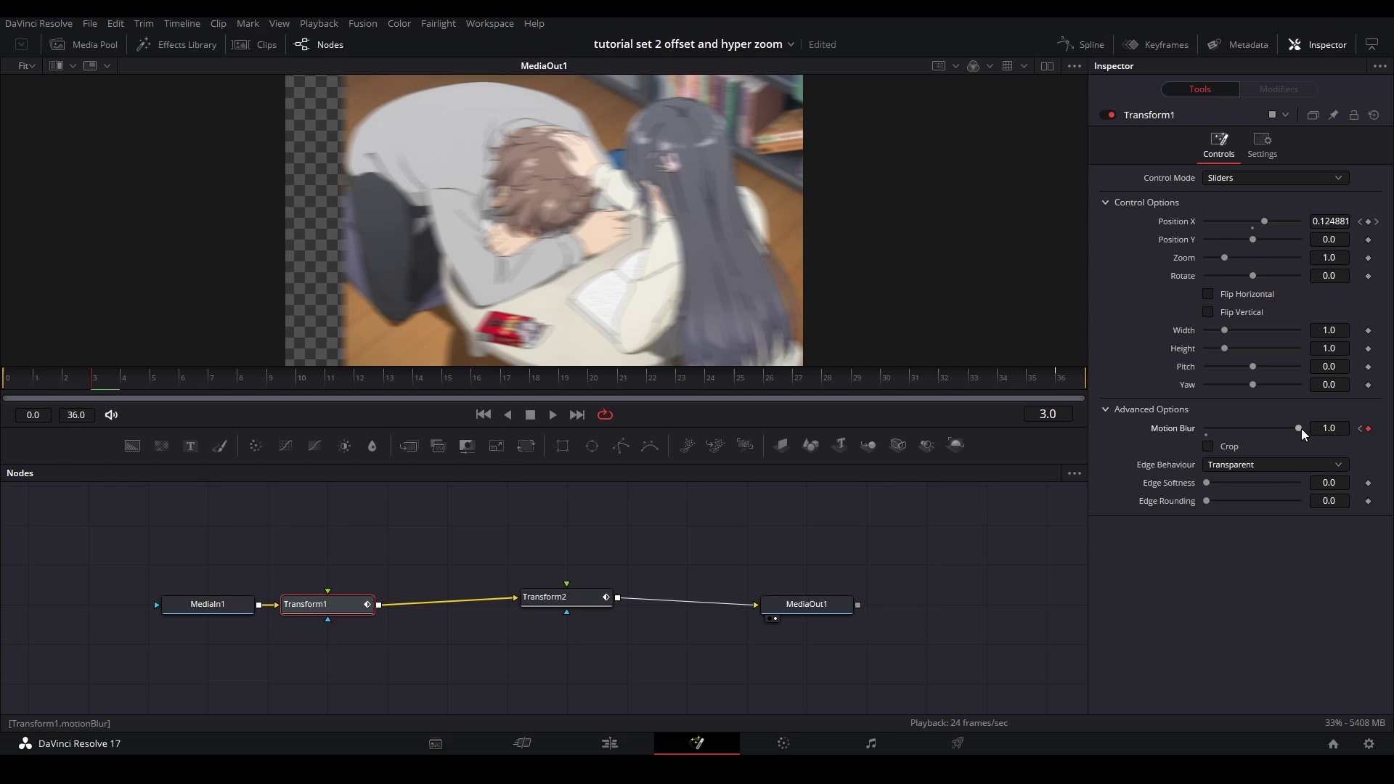
{"action": "left_click_drag", "start_coordinate": [1299, 429], "coordinate": [880, 451]}
{"action": "left_click_drag", "start_coordinate": [124, 384], "coordinate": [4, 384]}
{"action": "key", "text": "space"}
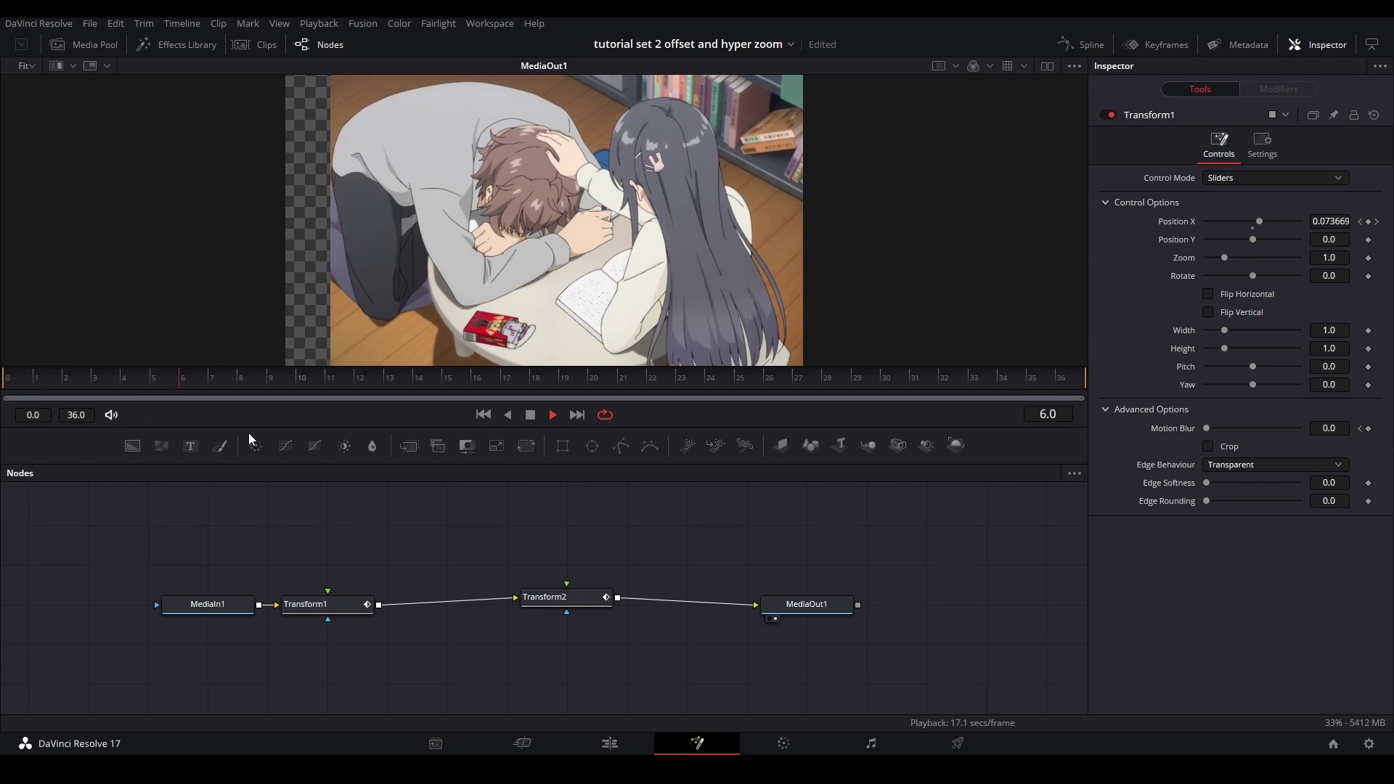
{"action": "key", "text": "space"}
- Keyframe Transform2's Motion Blur at 0.0 on frame 33 and raise it to the slider's maximum at frame 36
{"action": "left_click_drag", "start_coordinate": [565, 597], "coordinate": [556, 603]}
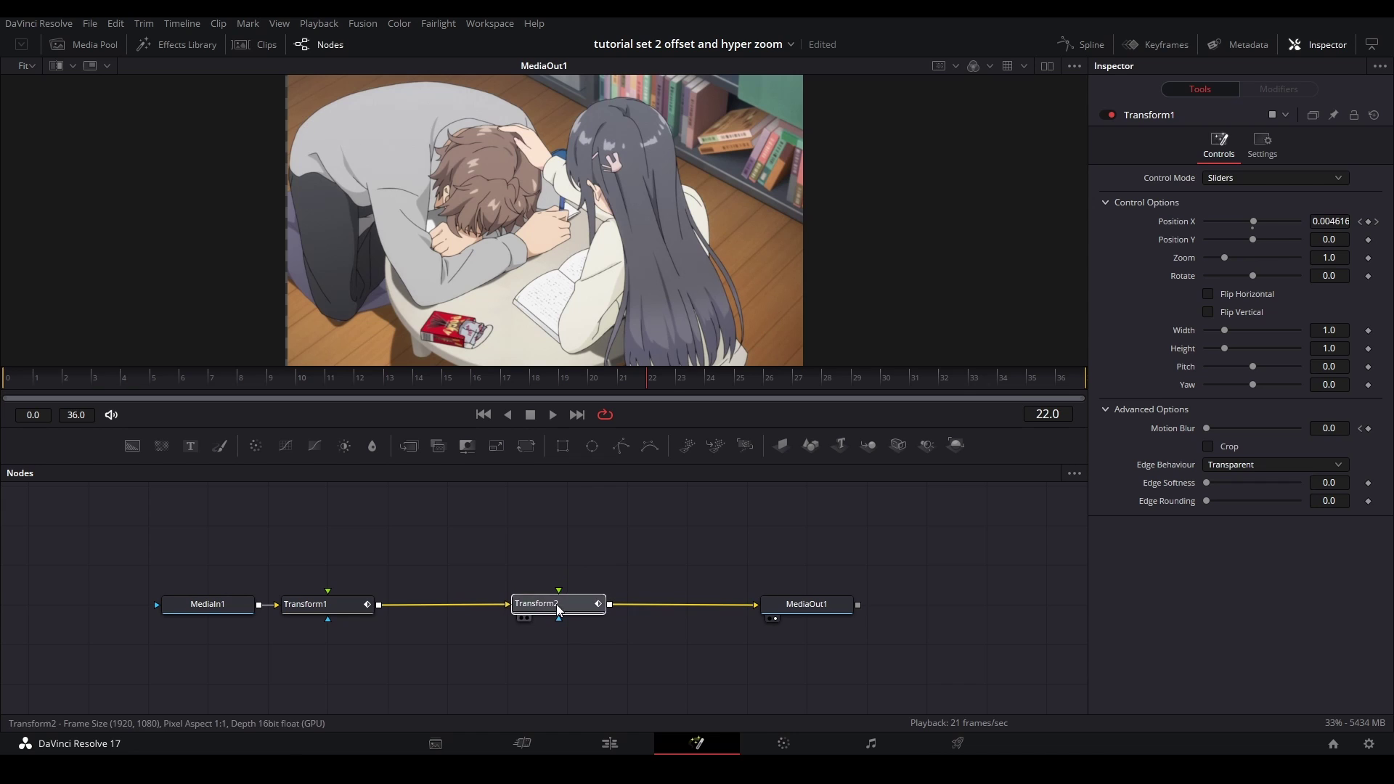
{"action": "left_click", "coordinate": [556, 603]}
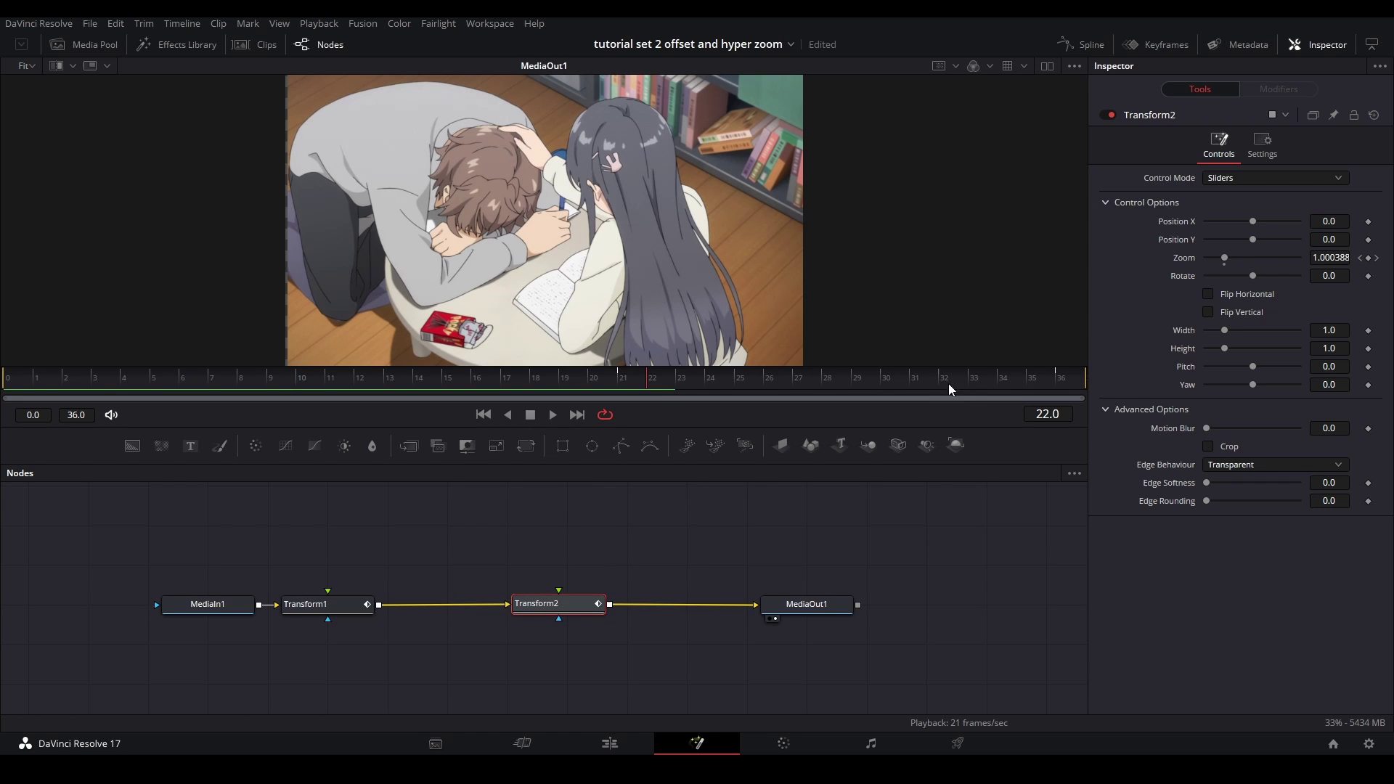
{"action": "left_click", "coordinate": [967, 380]}
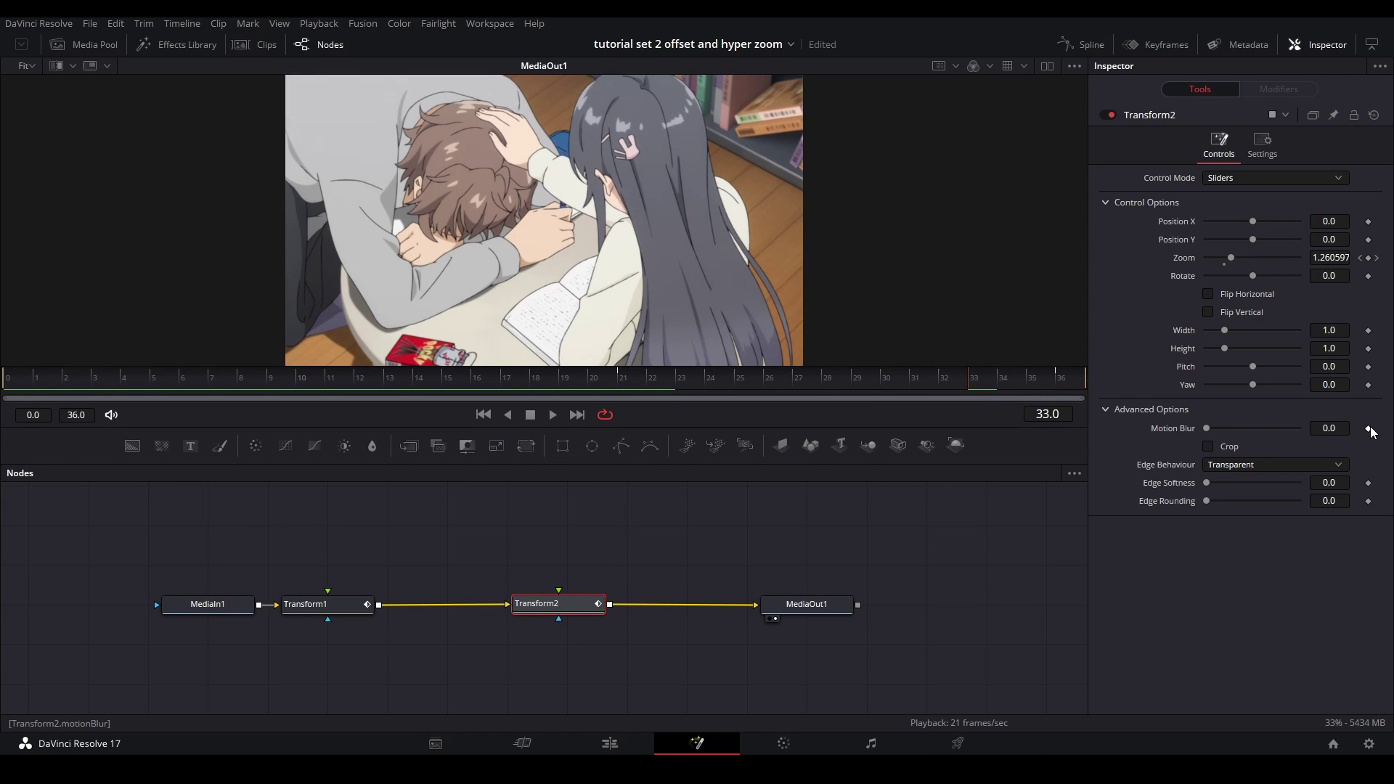
{"action": "left_click", "coordinate": [1367, 428]}
{"action": "left_click", "coordinate": [1071, 376]}
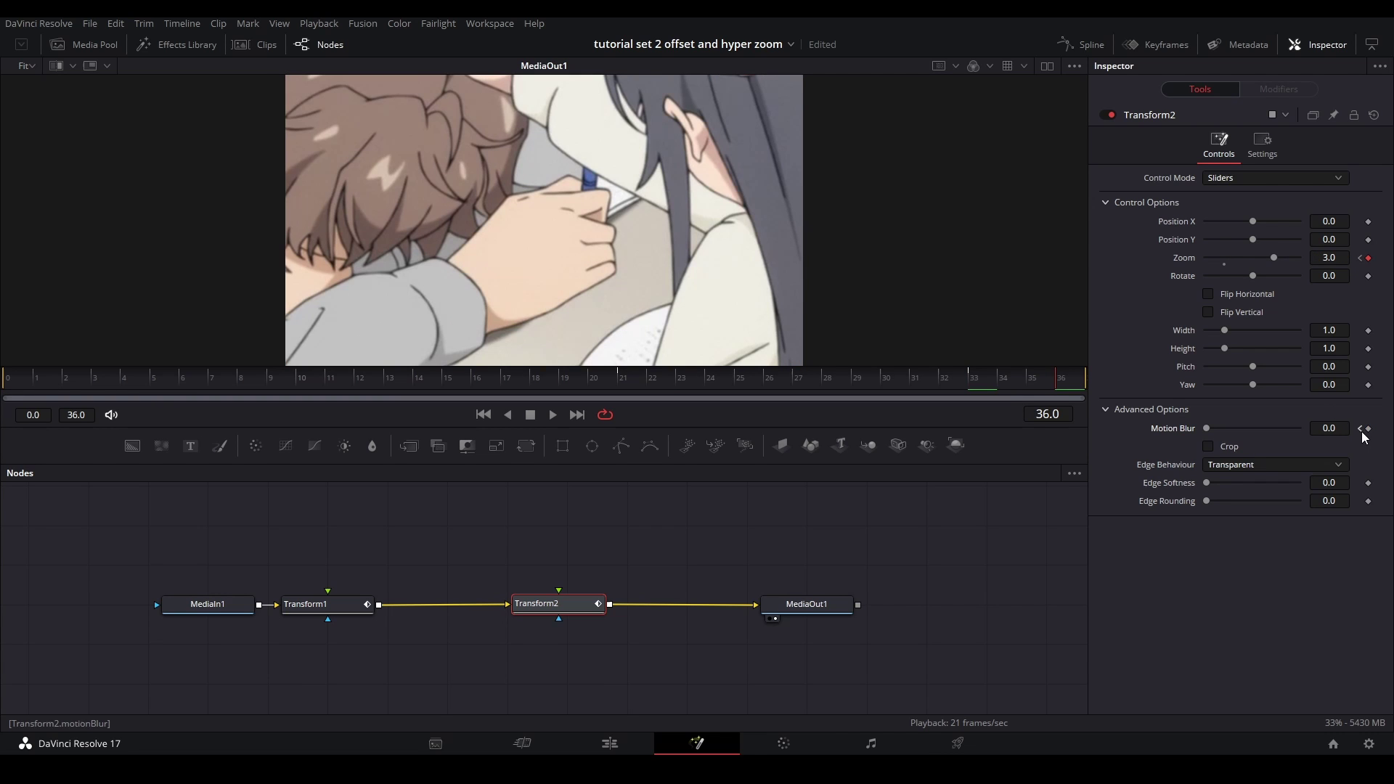
{"action": "left_click_drag", "start_coordinate": [1208, 427], "coordinate": [1386, 462]}
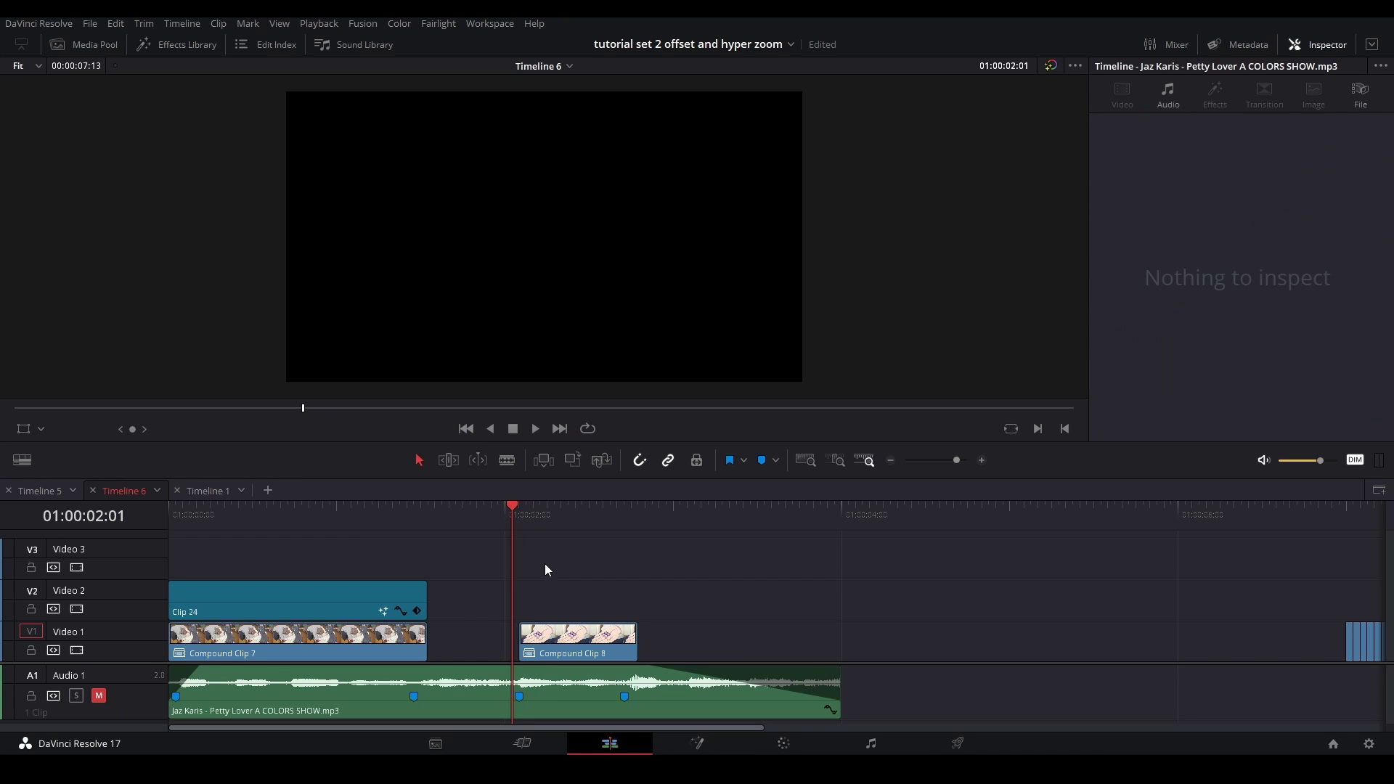
- Place the Clip 24 adjustment clip on Video 2 over the full length of Compound Clip 8 and open it in Fusion
{"action": "left_click", "coordinate": [520, 529]}
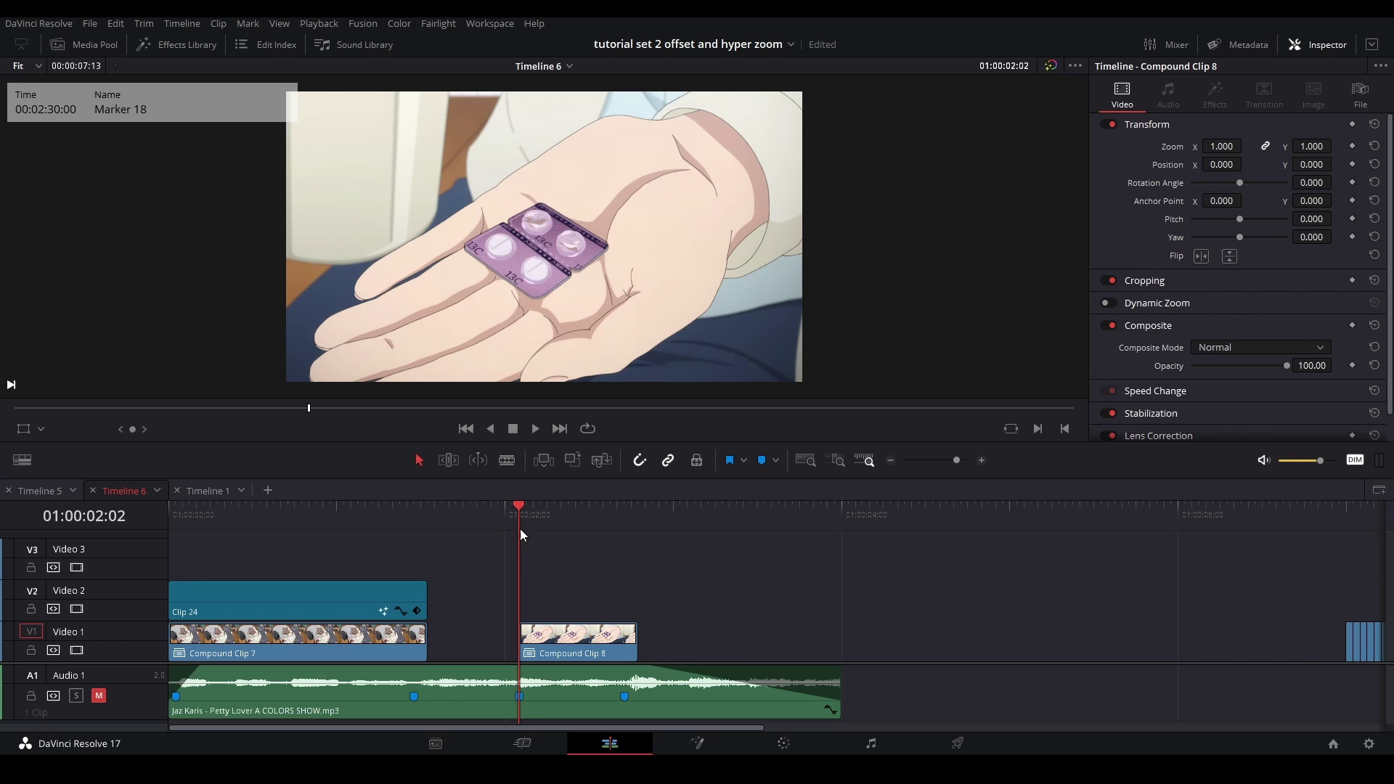
{"action": "left_click", "coordinate": [90, 51]}
{"action": "left_click_drag", "start_coordinate": [199, 151], "coordinate": [1011, 594]}
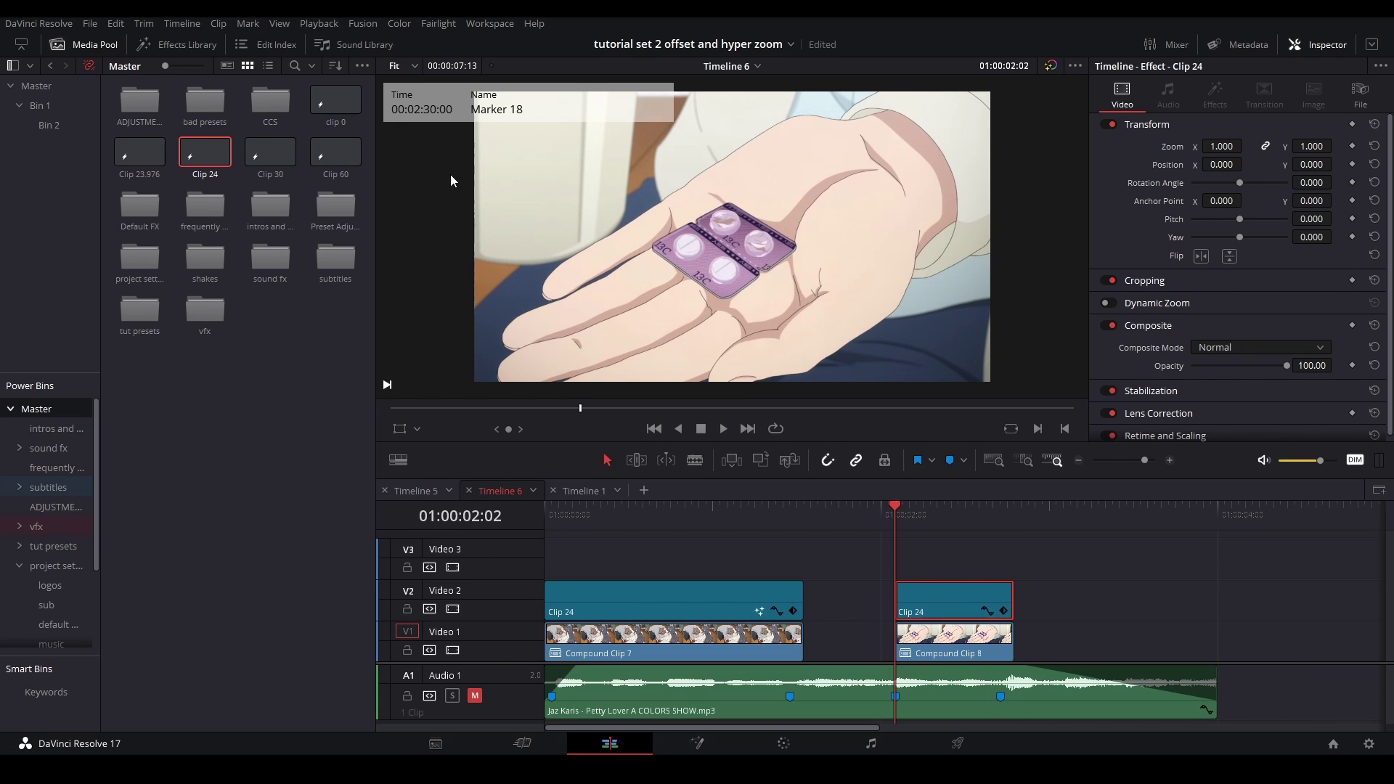
{"action": "right_click", "coordinate": [948, 557]}
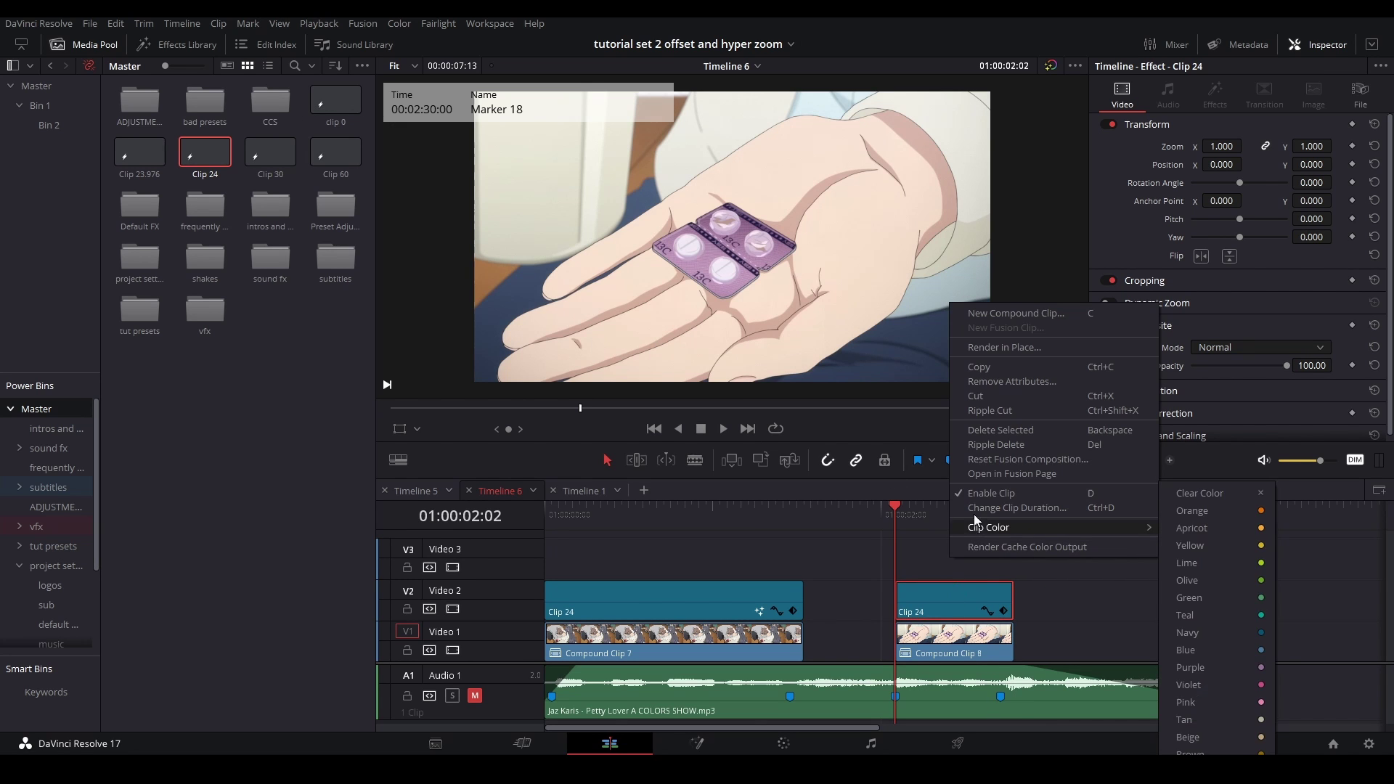
{"action": "left_click", "coordinate": [987, 477]}
- Add a slider-controlled Transform node between MediaIn1 and MediaOut1
{"action": "left_click", "coordinate": [216, 592]}
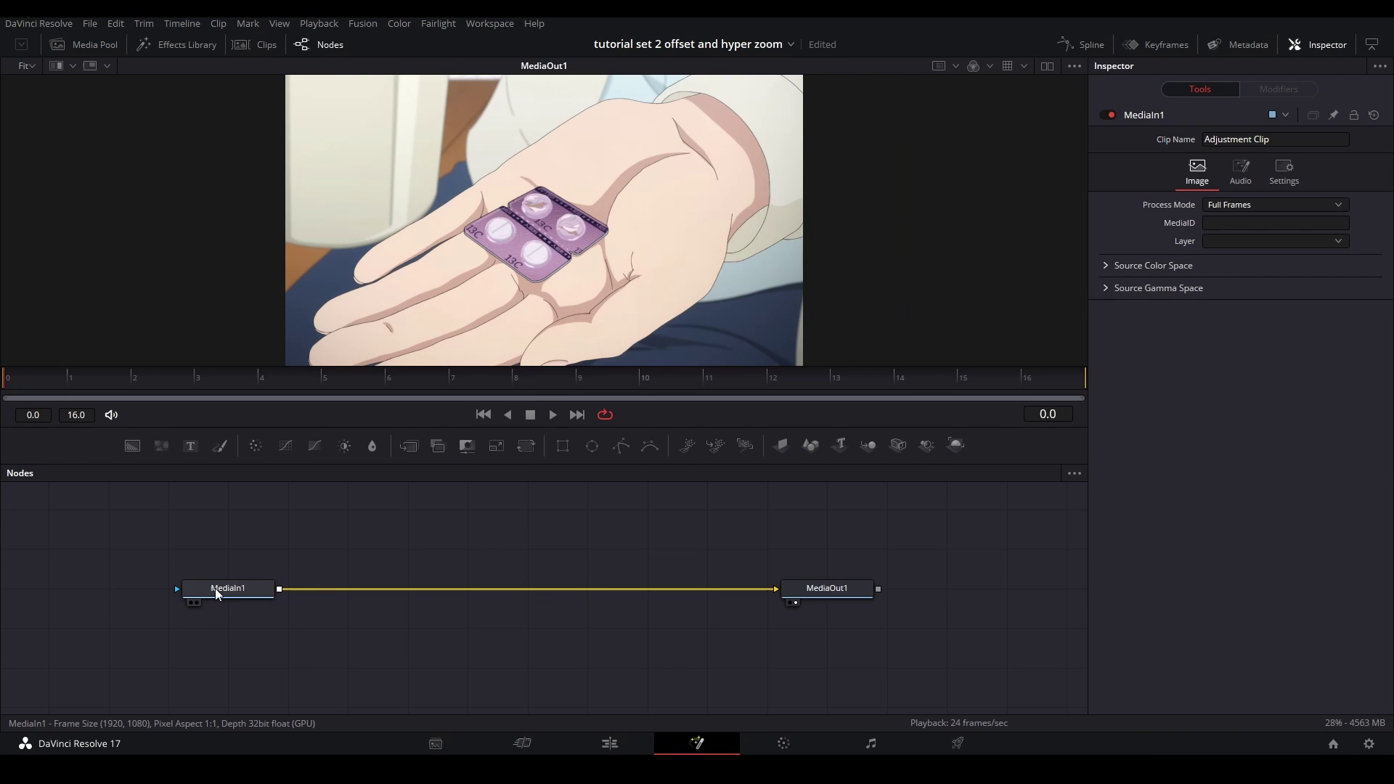
{"action": "key", "text": "shift+space"}
{"action": "type", "text": "tra"}
{"action": "key", "text": "Down"}
{"action": "key", "text": "Down"}
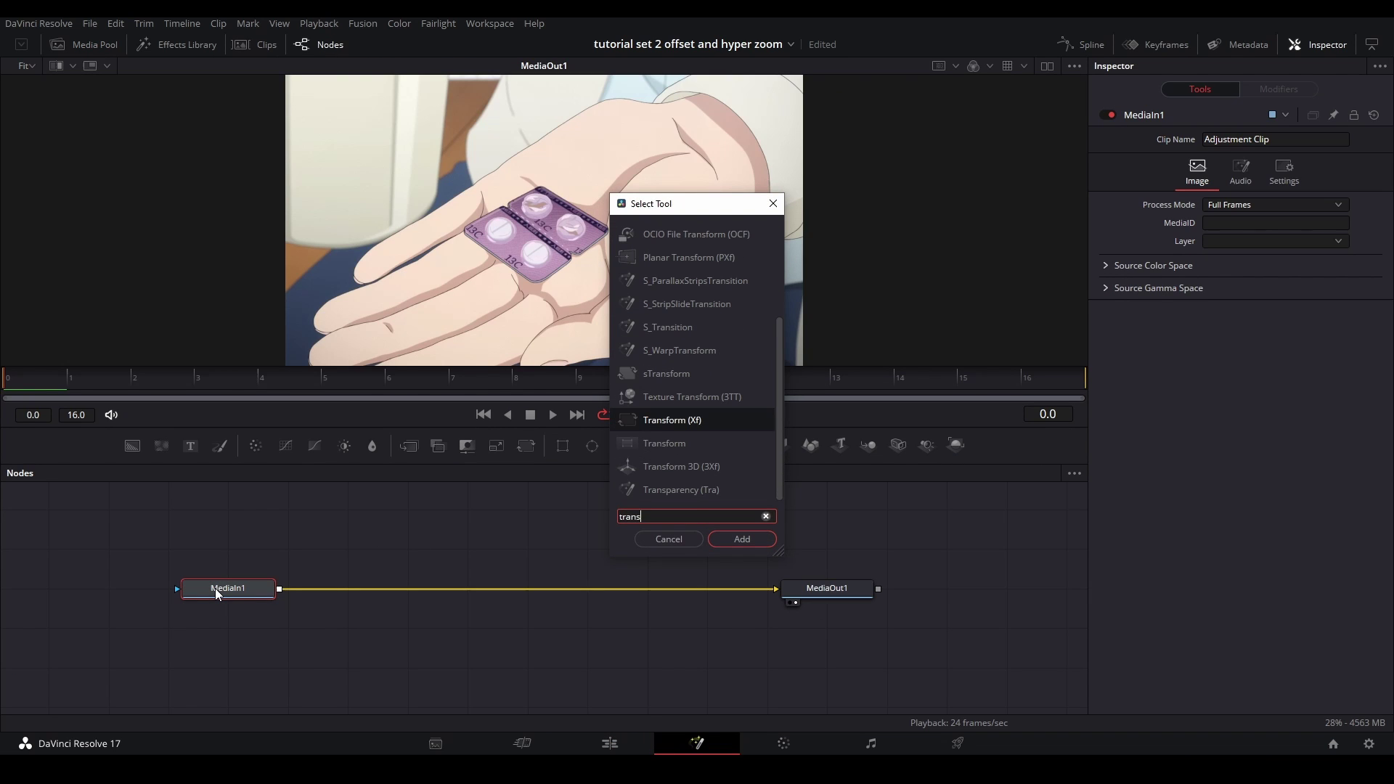
{"action": "key", "text": "Down"}
{"action": "key", "text": "Return"}
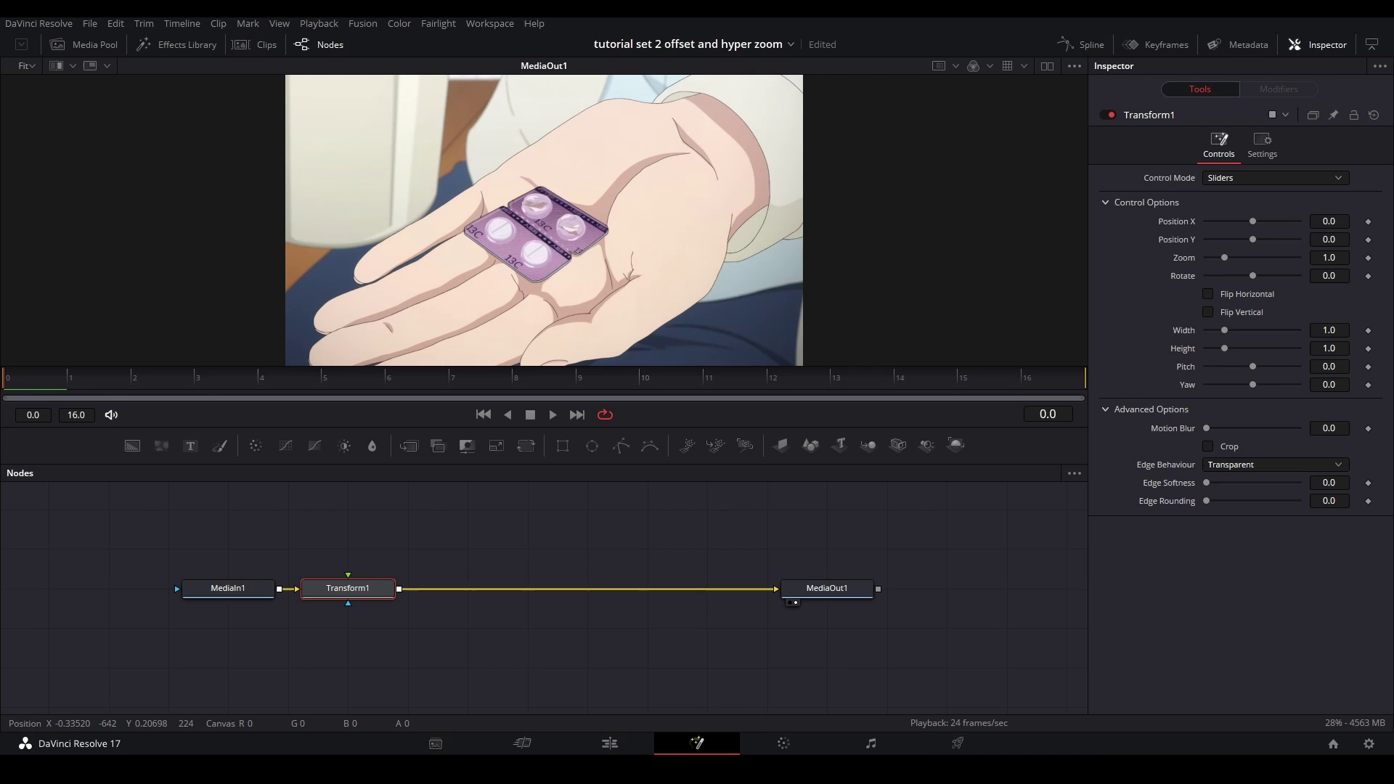
- Keyframe Transform1's Zoom at 1.0 on frame 0 and set it to 1.3 at frame 16
{"action": "left_click", "coordinate": [1368, 259]}
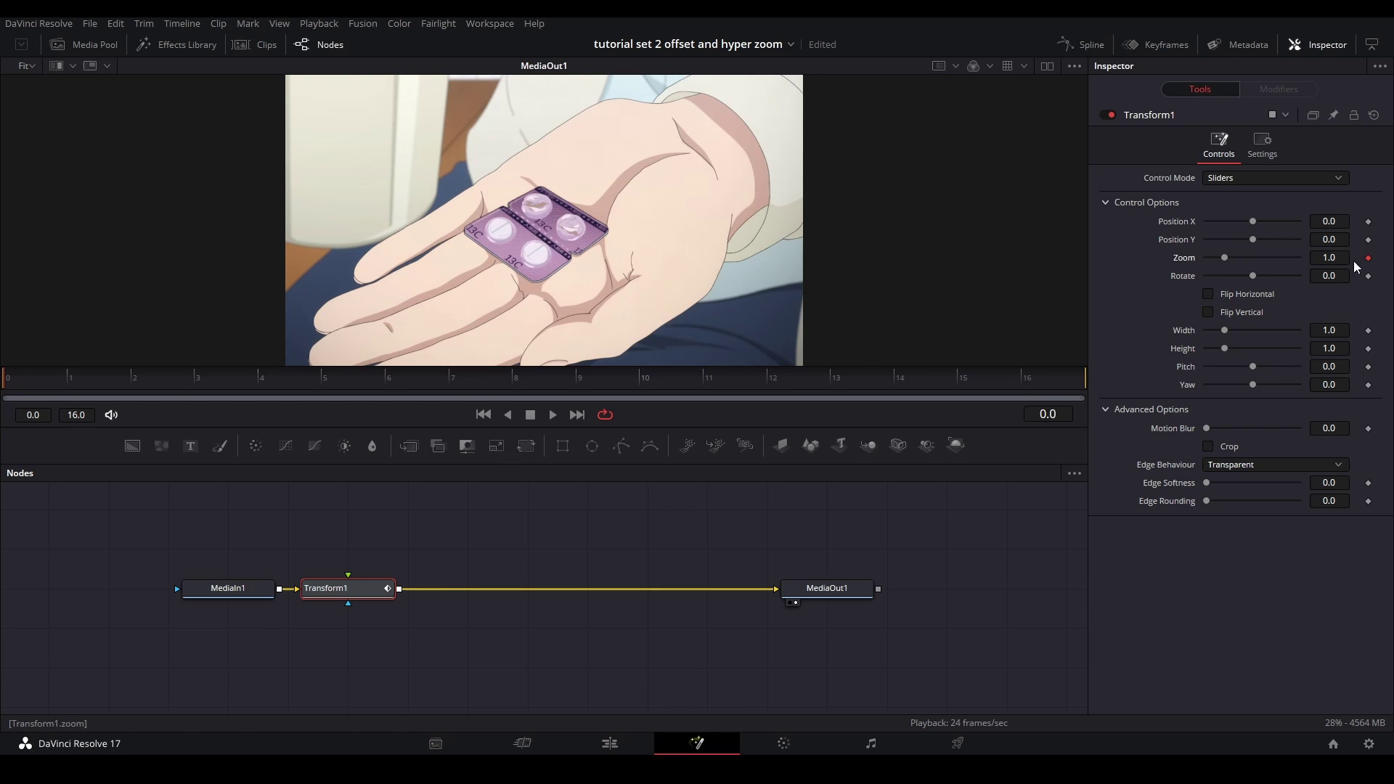
{"action": "key", "text": "End"}
{"action": "left_click", "coordinate": [1328, 257]}
{"action": "type", "text": "1.3"}
{"action": "key", "text": "Return"}
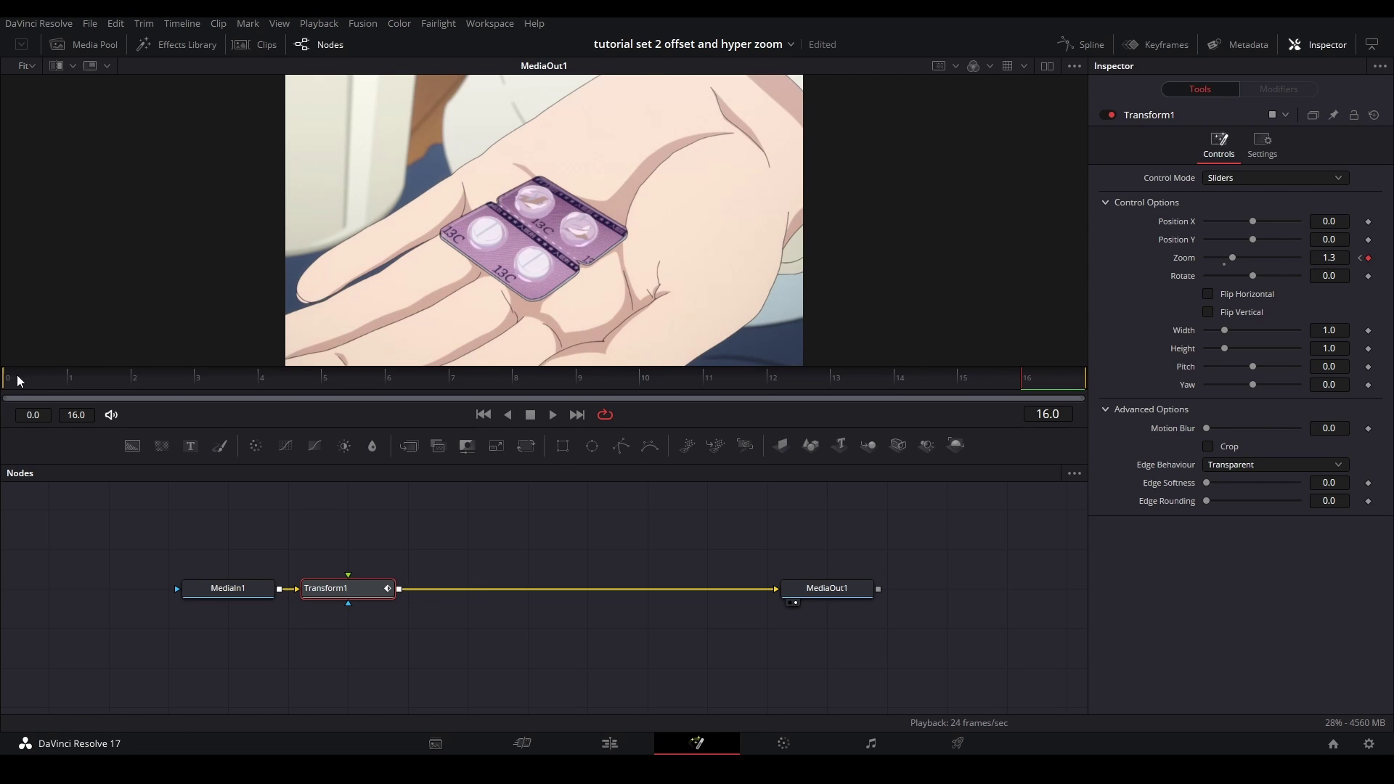
- Set Transform1's Zoom to 0.9 at frame 0 to expose the image borders
{"action": "key", "text": "Home"}
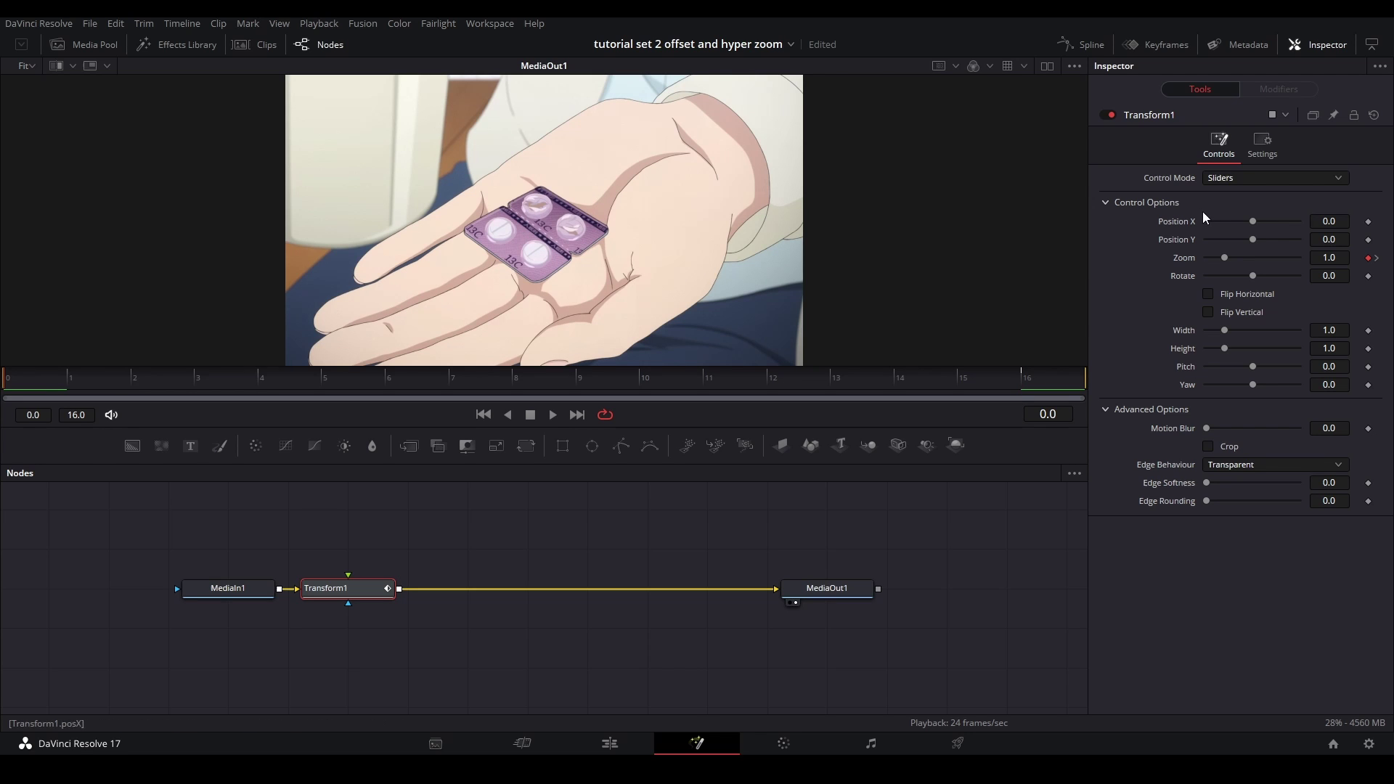
{"action": "left_click", "coordinate": [1332, 258]}
{"action": "type", "text": "0.9"}
{"action": "key", "text": "Return"}
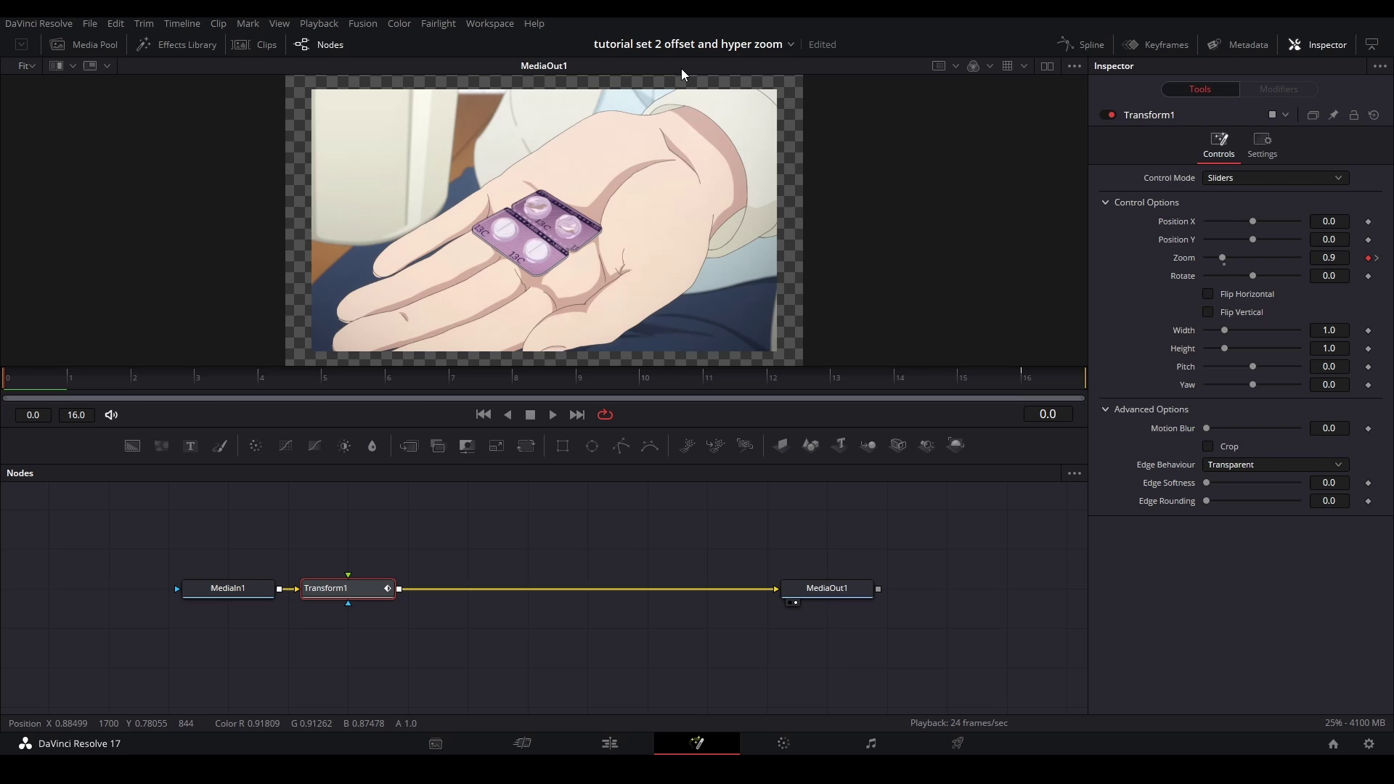
{"action": "scroll", "coordinate": [339, 124], "scroll_direction": "up", "scroll_amount": 1}
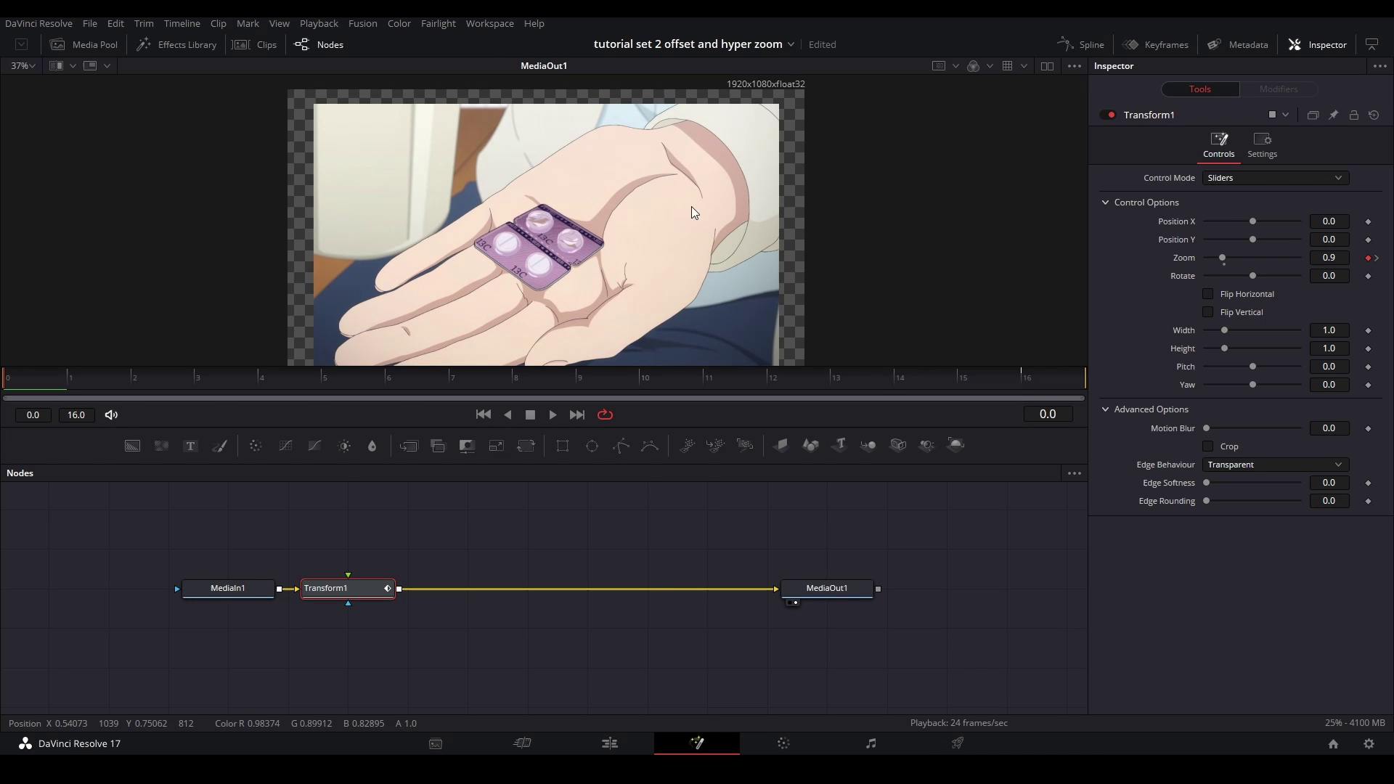
- Set Transform1's Edge Behaviour to Reflect and inspect the mirrored image borders
{"action": "left_click", "coordinate": [1230, 465]}
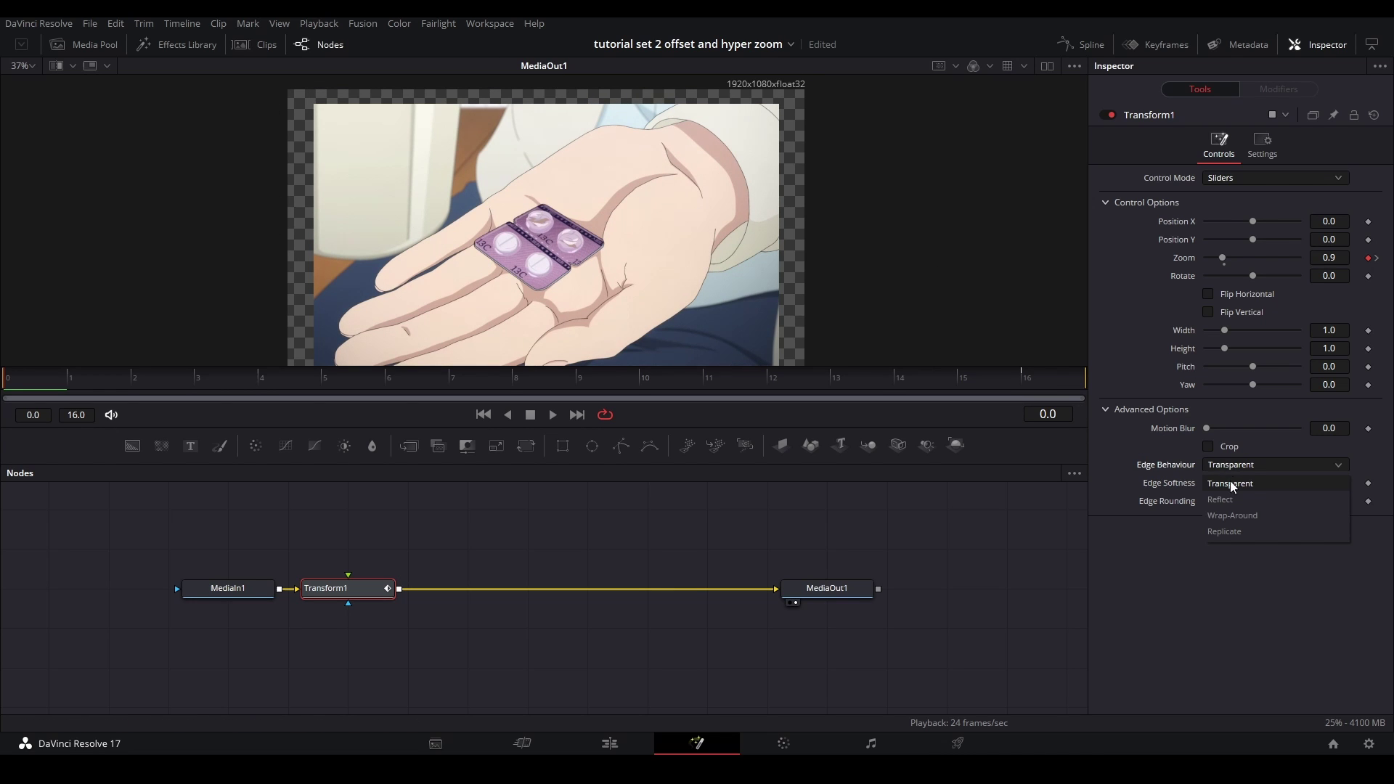
{"action": "left_click", "coordinate": [1239, 499]}
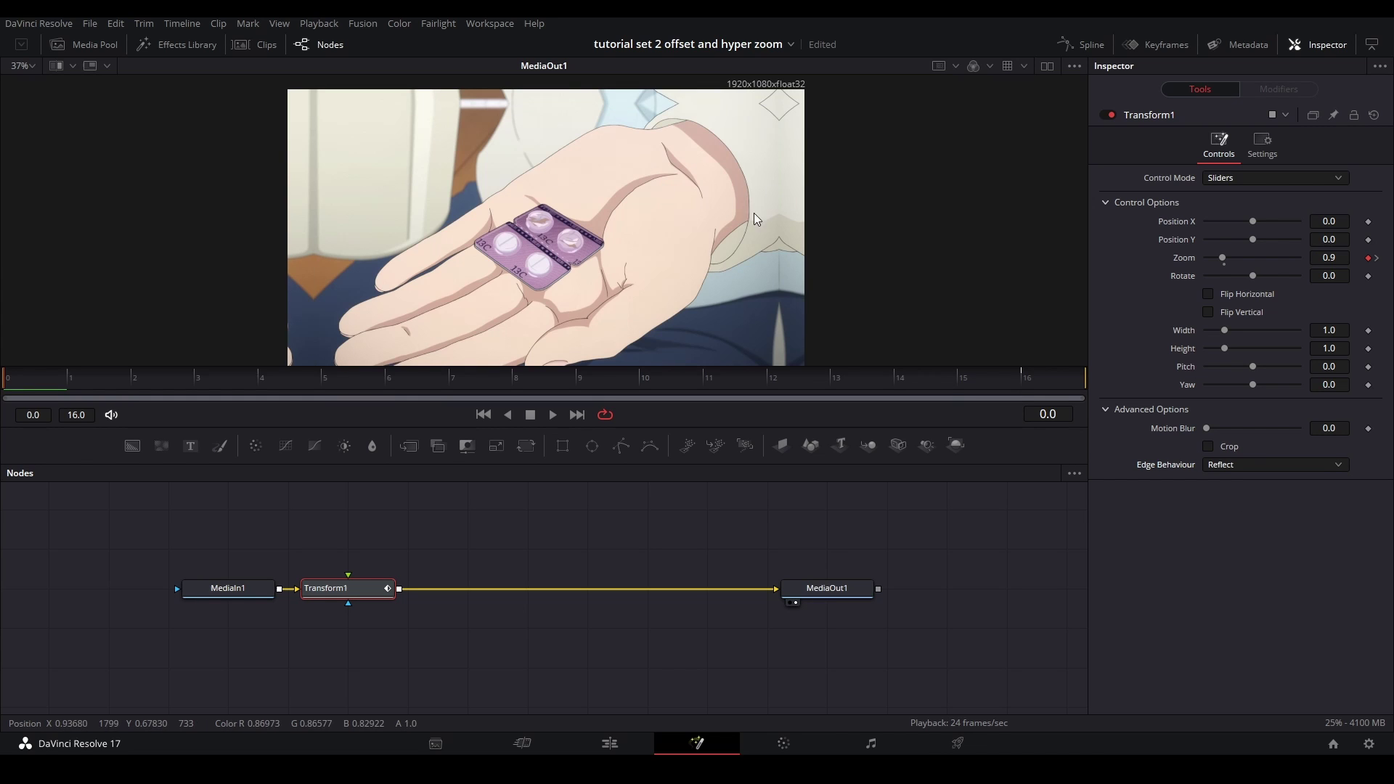
{"action": "left_click_drag", "start_coordinate": [639, 235], "coordinate": [607, 216]}
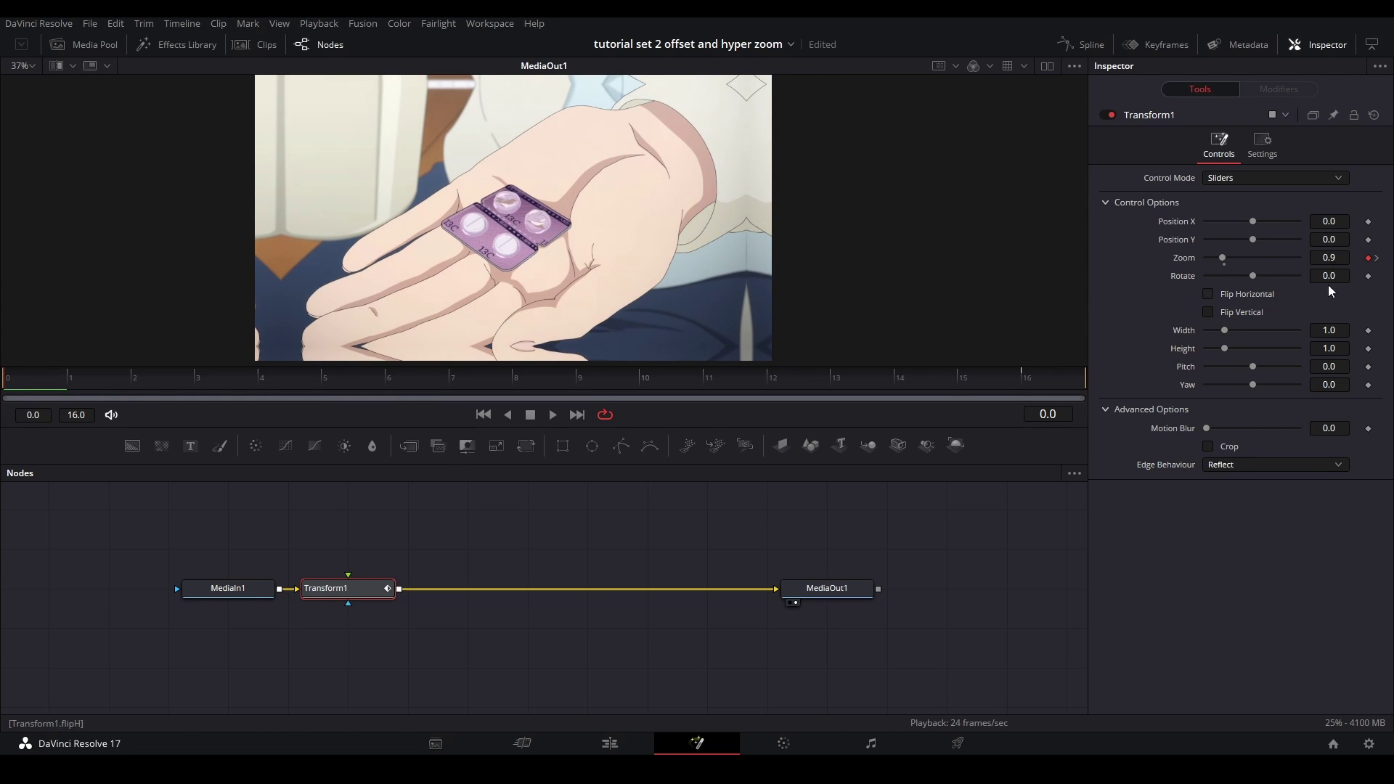
- Set Transform1's Zoom keyframe at frame 0 to 1.0 and deselect the node
{"action": "left_click", "coordinate": [1328, 257]}
{"action": "type", "text": "1"}
{"action": "key", "text": "Return"}
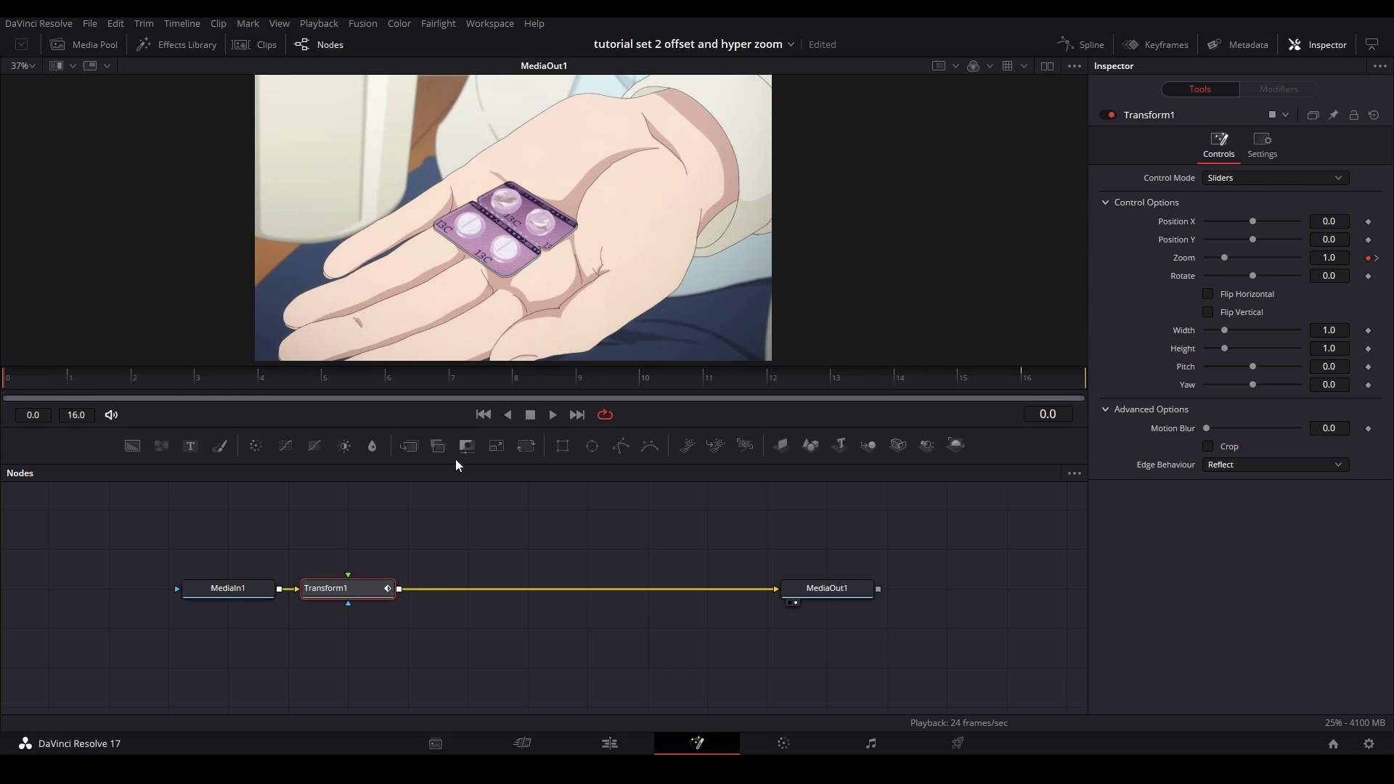
{"action": "left_click", "coordinate": [156, 540]}
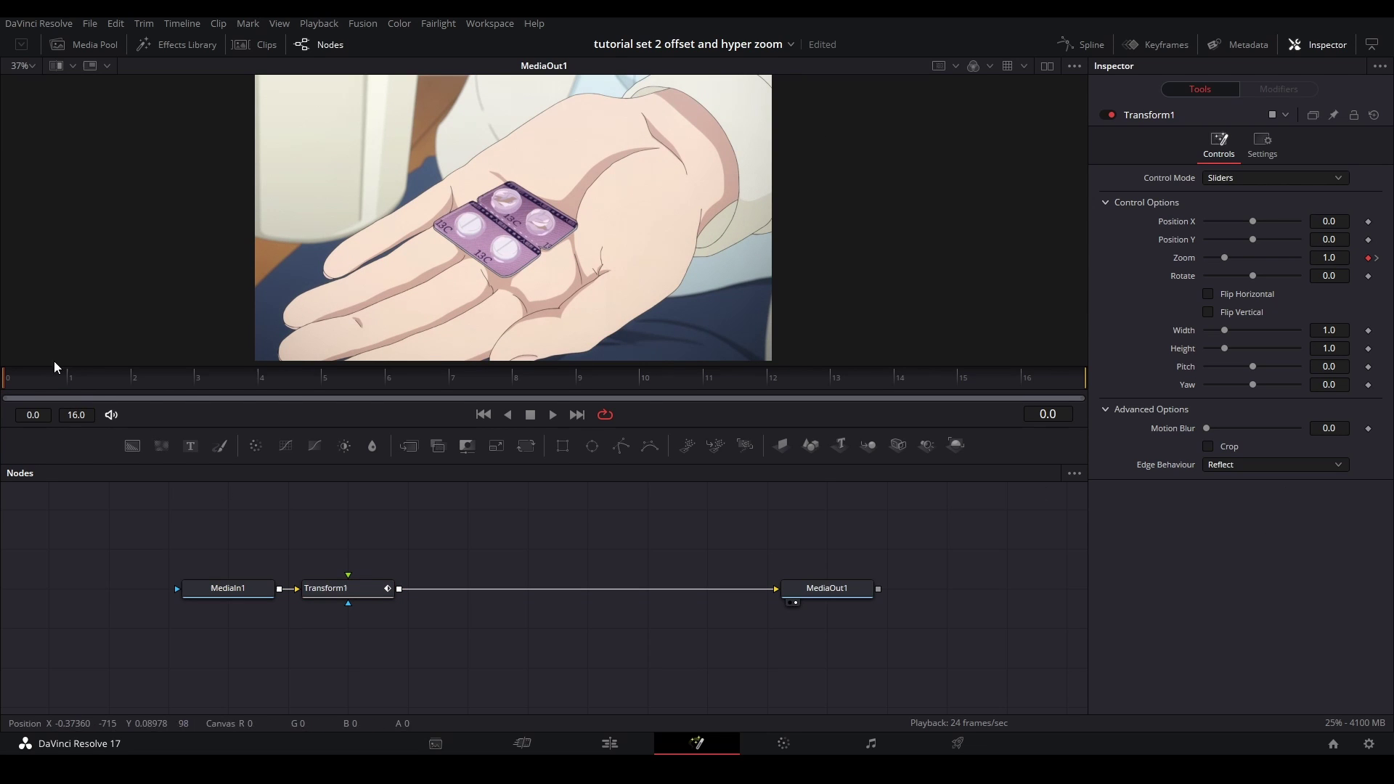
- Show Transform1's Zoom curve in the Spline editor, fit it to view and flatten both keyframes into an ease curve
{"action": "left_click", "coordinate": [1085, 46]}
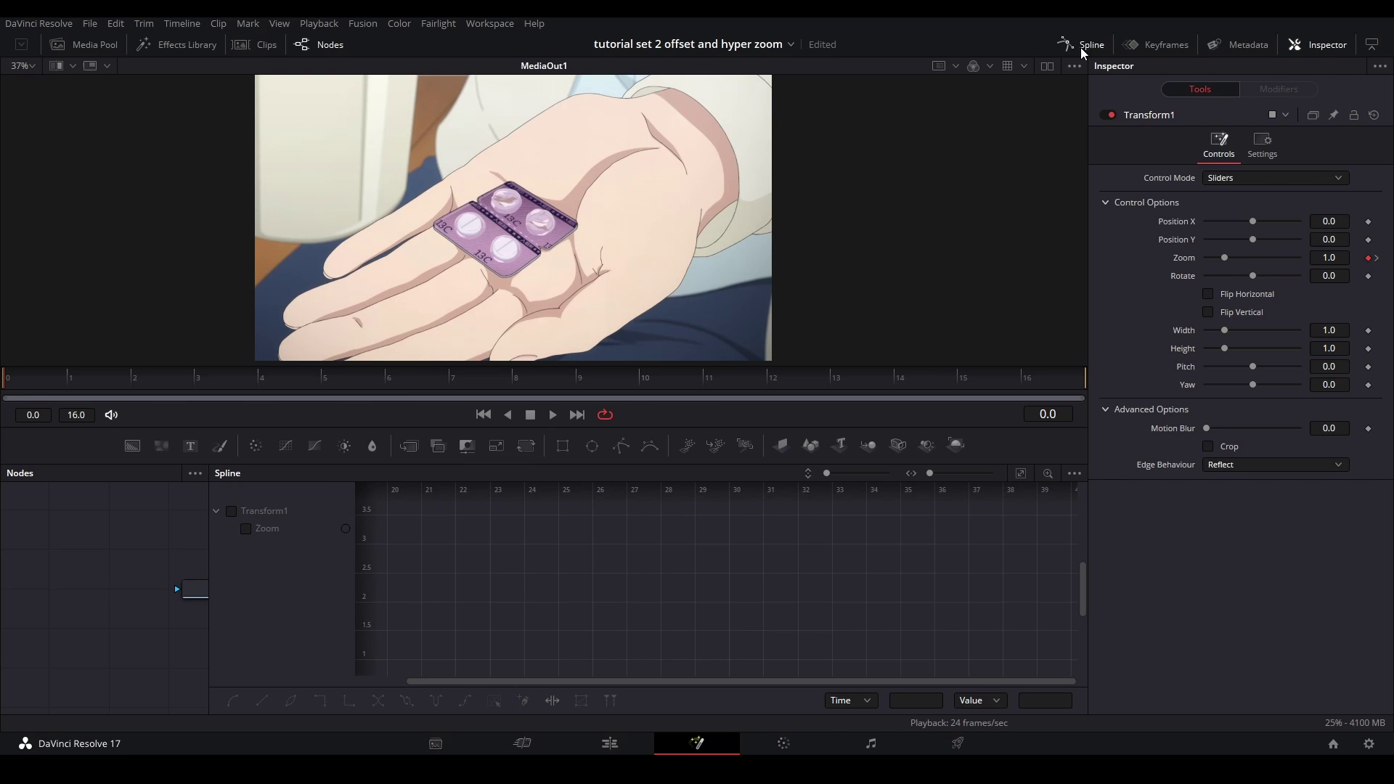
{"action": "left_click", "coordinate": [94, 565]}
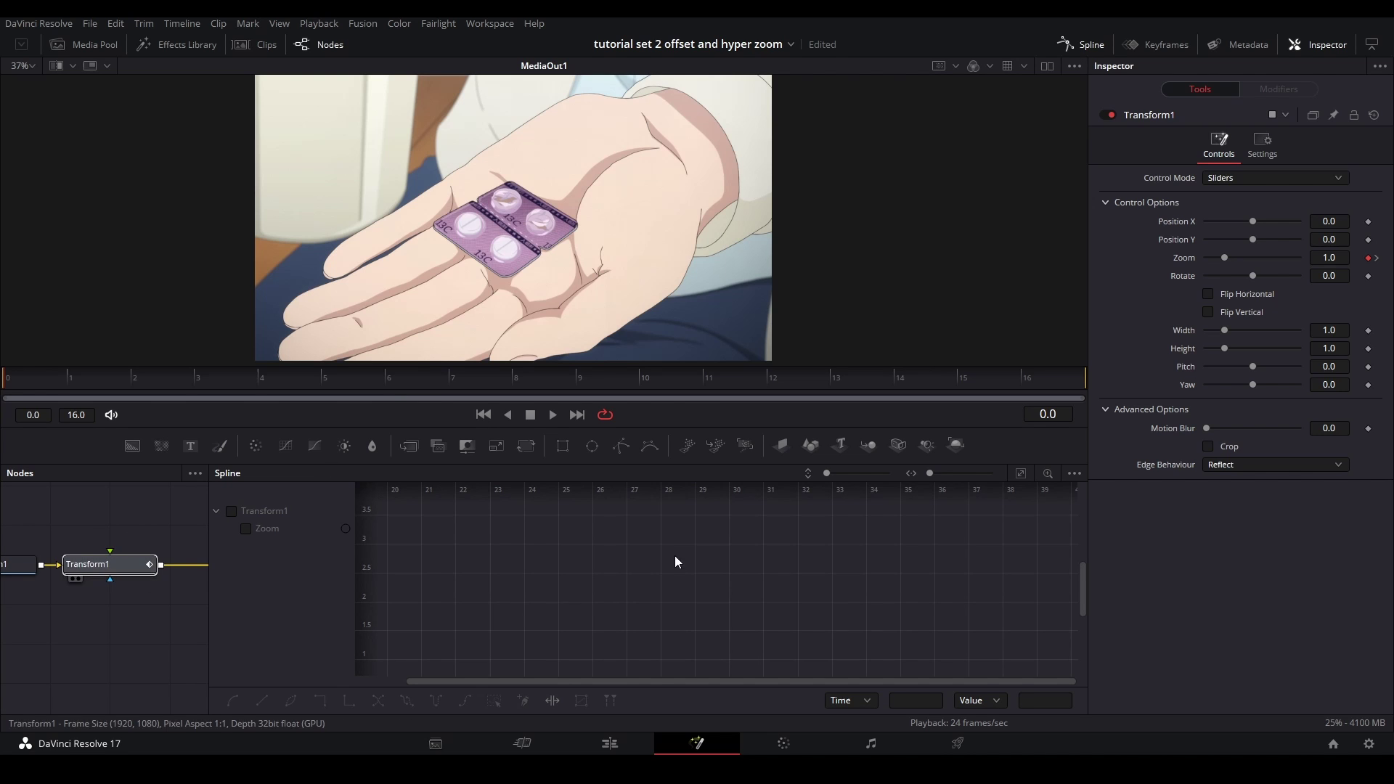
{"action": "left_click", "coordinate": [1019, 473]}
{"action": "left_click_drag", "start_coordinate": [1023, 506], "coordinate": [347, 674]}
{"action": "key", "text": "f"}
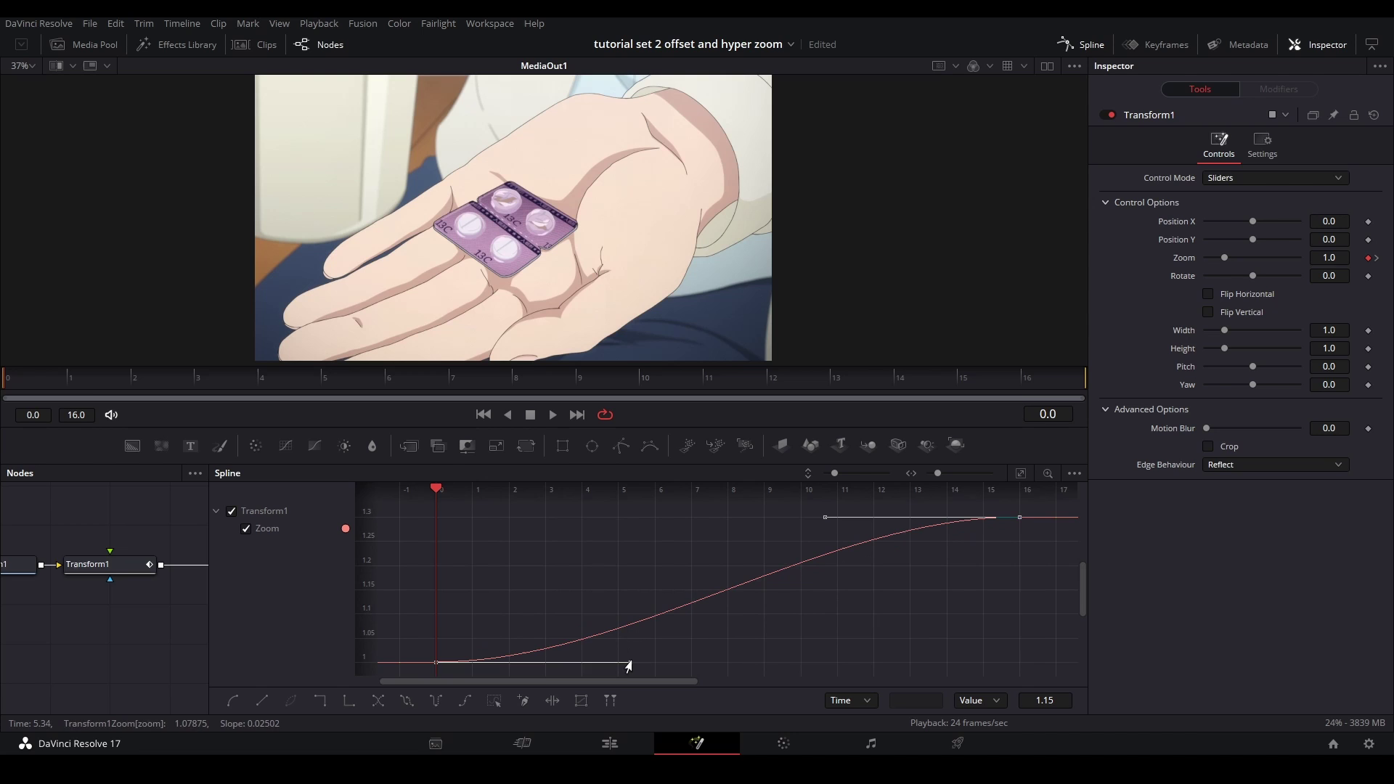
- Shape the Zoom curve to rise steeply from frame 0 and ease out gently towards frame 16, previewing the motion
{"action": "left_click_drag", "start_coordinate": [628, 661], "coordinate": [449, 523]}
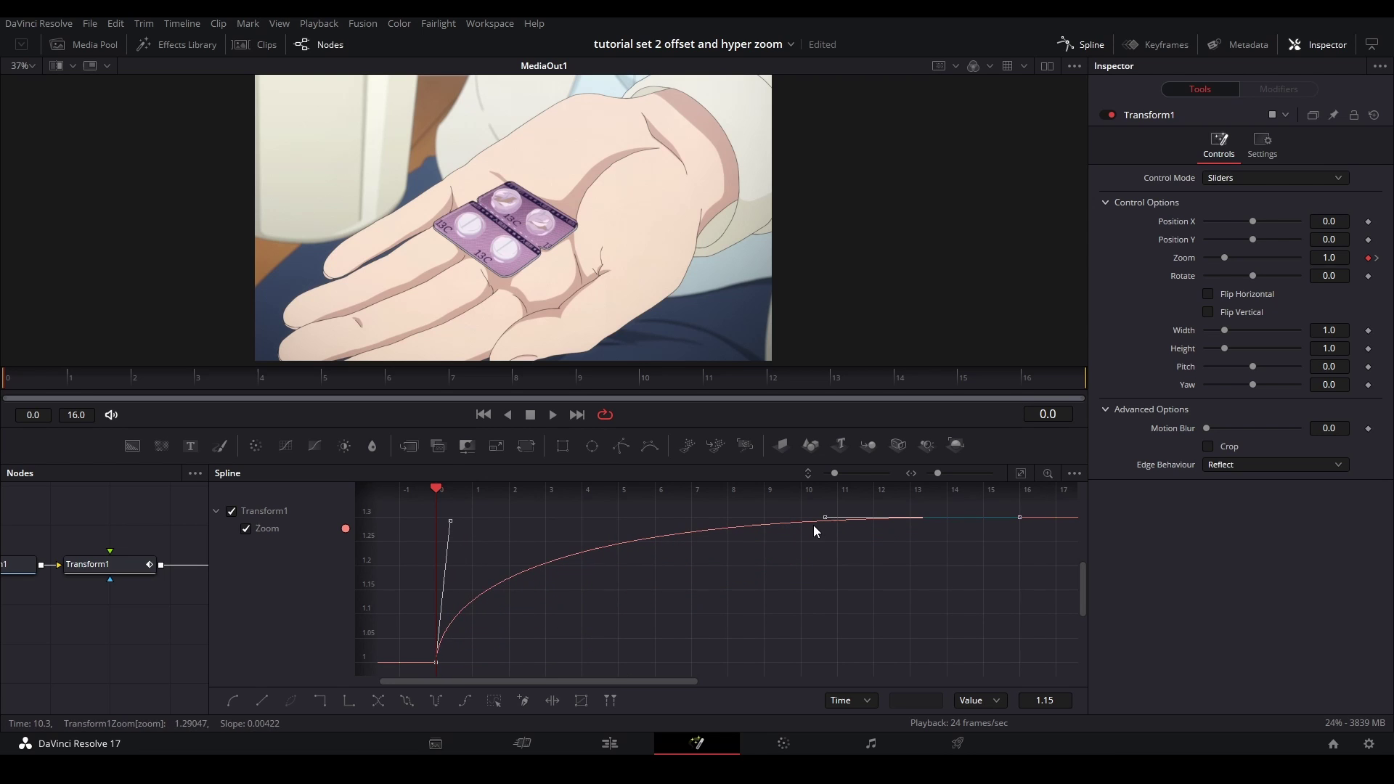
{"action": "left_click_drag", "start_coordinate": [825, 517], "coordinate": [592, 522]}
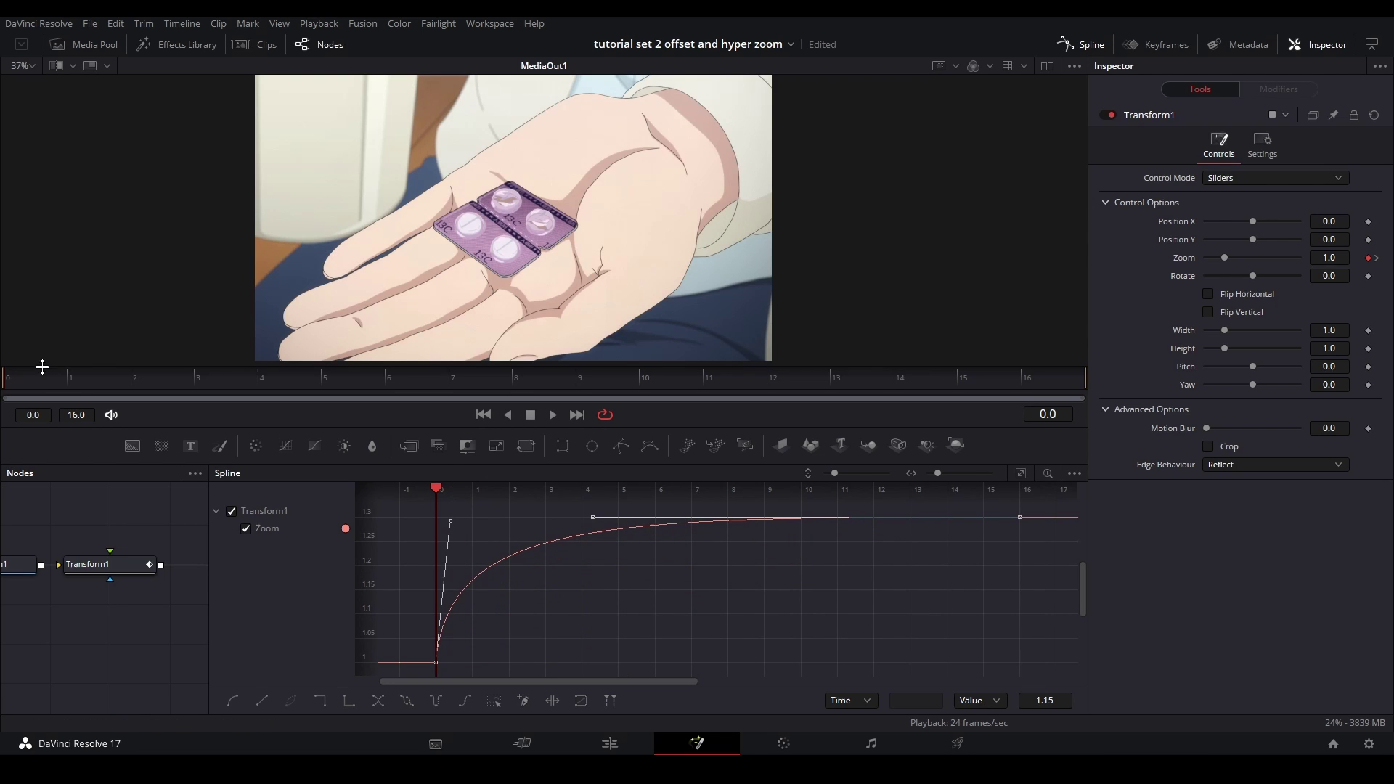
{"action": "key", "text": "space"}
{"action": "key", "text": "space"}
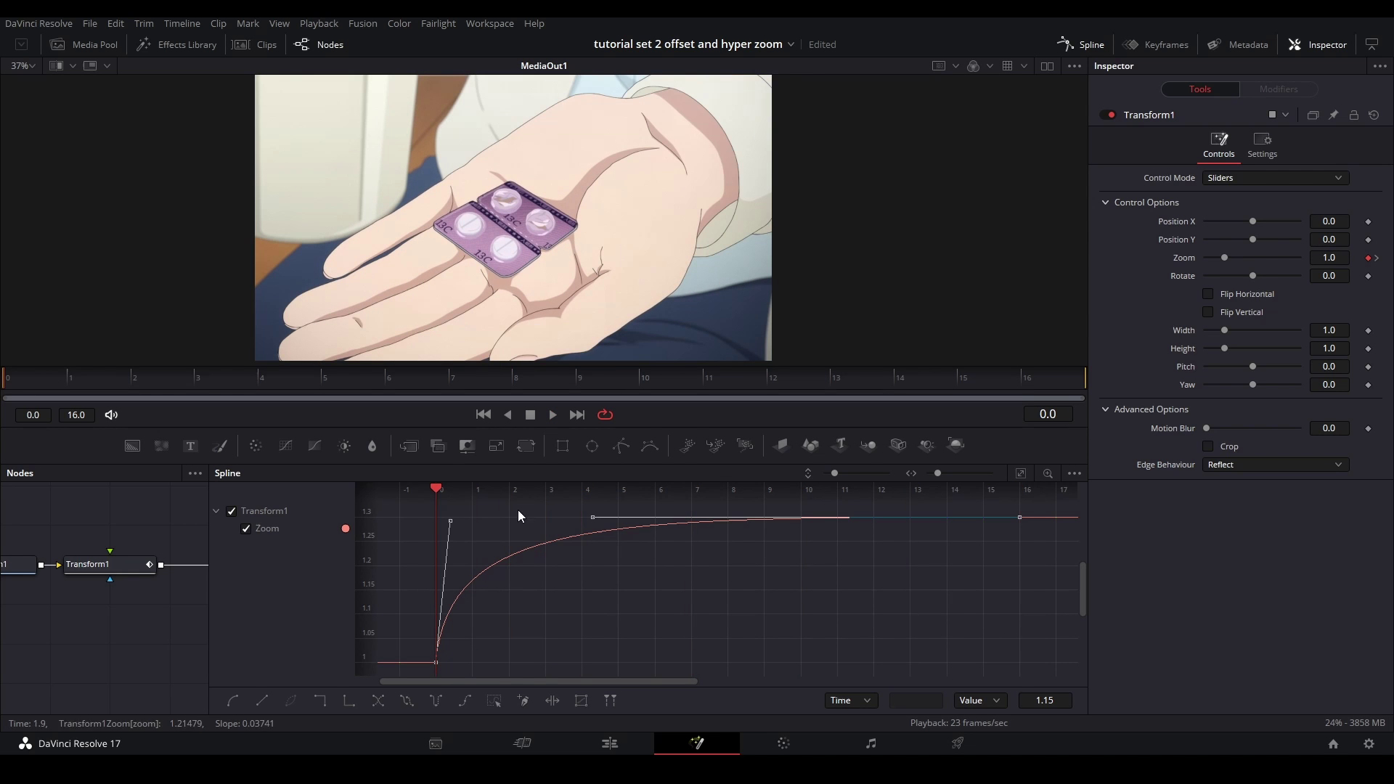
{"action": "left_click_drag", "start_coordinate": [586, 519], "coordinate": [834, 516]}
{"action": "key", "text": "space"}
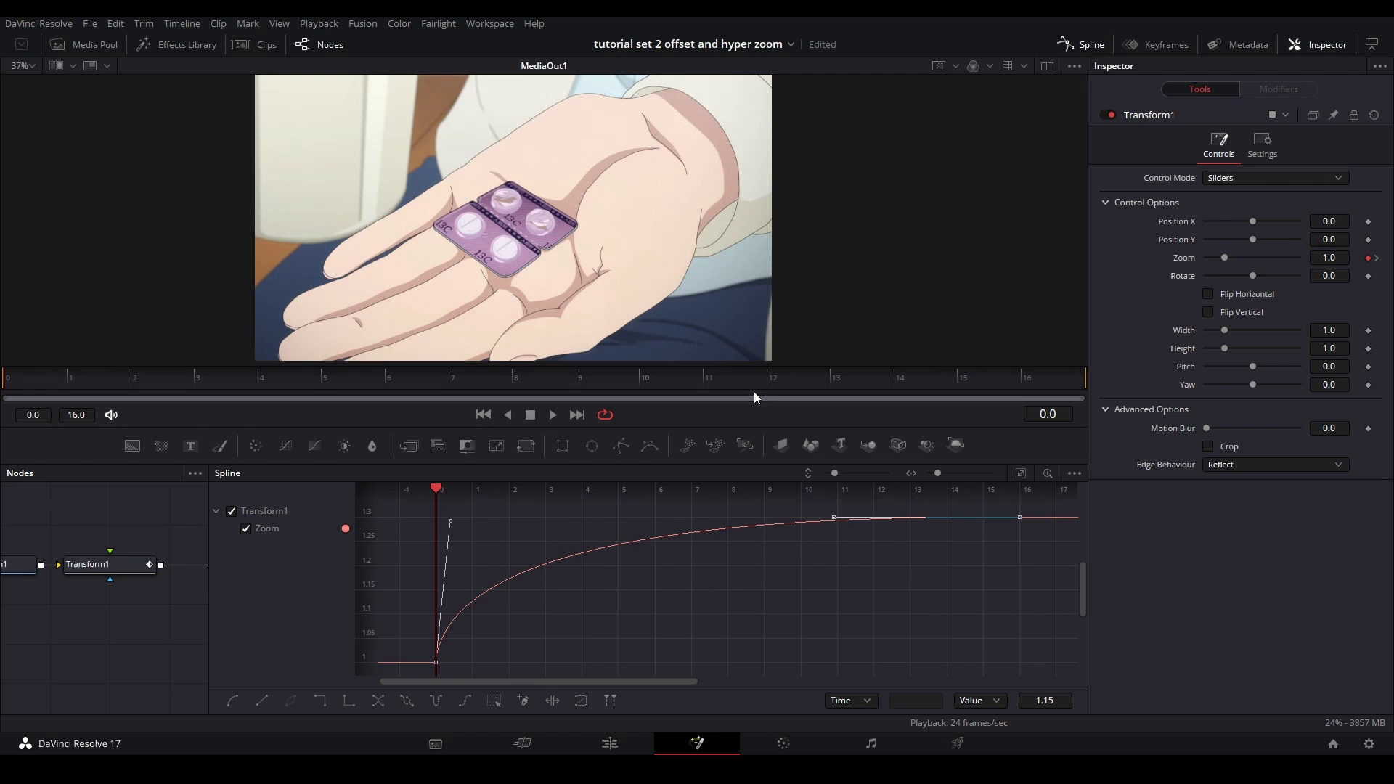
{"action": "key", "text": "space"}
- Keyframe Transform1's Motion Blur at maximum on frame 0 and at 0.0 on frame 3
{"action": "left_click", "coordinate": [1367, 429]}
{"action": "key", "text": "space"}
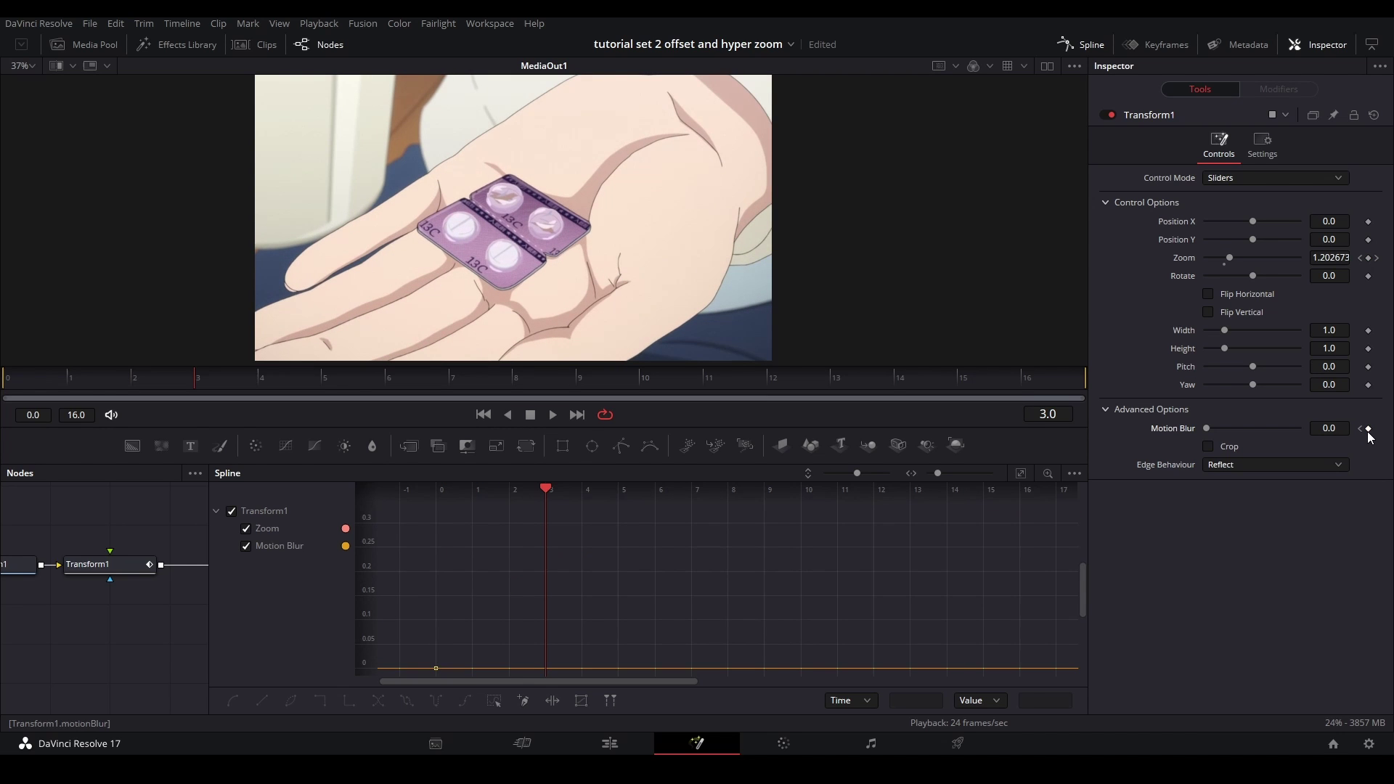
{"action": "key", "text": "Home"}
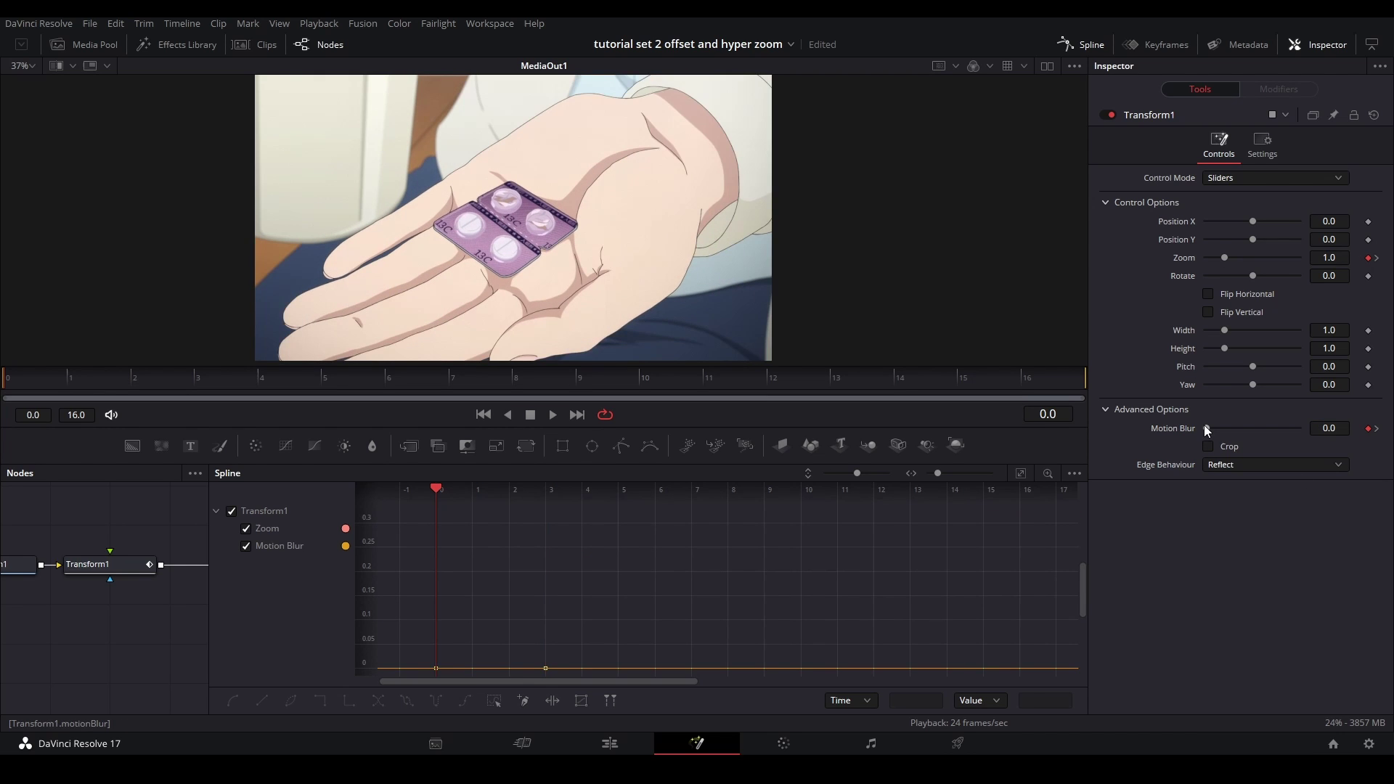
{"action": "left_click_drag", "start_coordinate": [1205, 428], "coordinate": [1379, 430]}
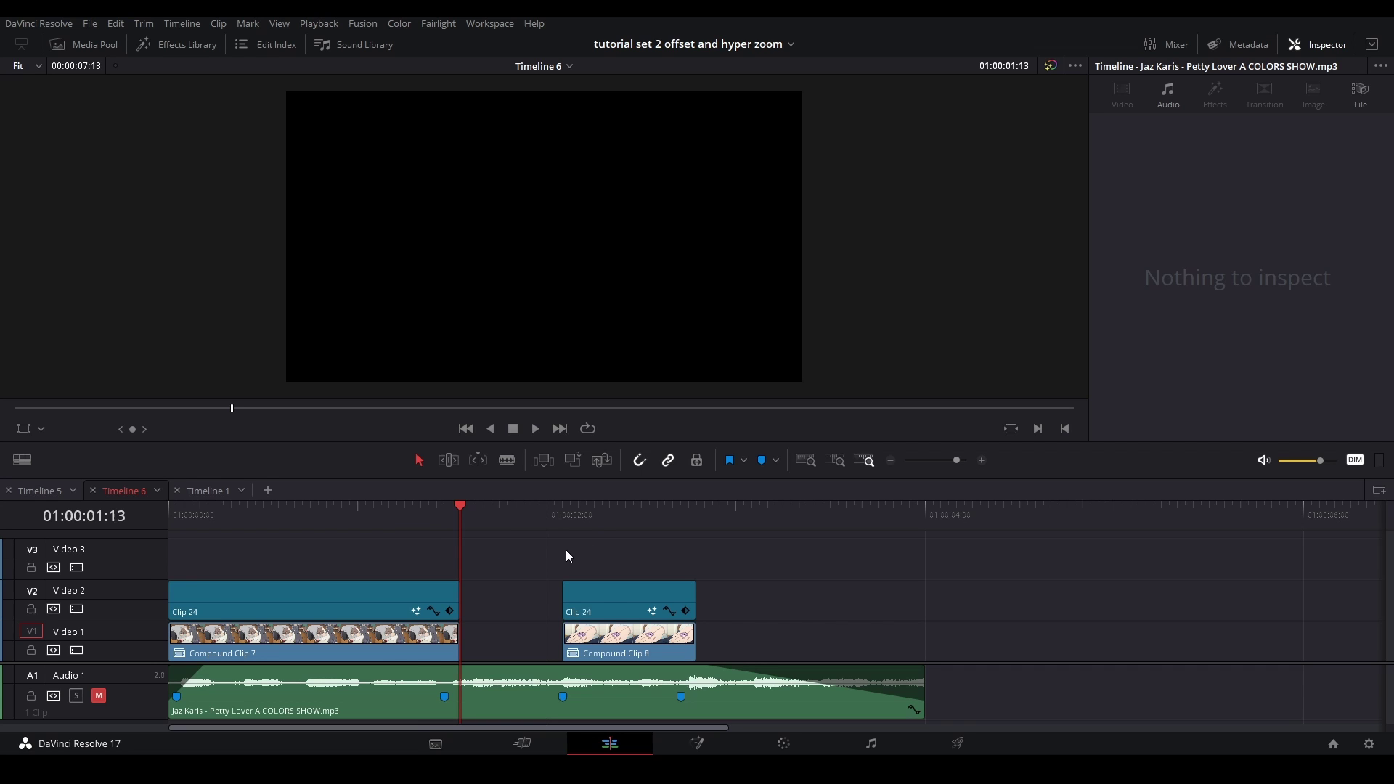
- Unmute Audio 1, play the timeline briefly, return to 01:00:01:13 and mute the track again
{"action": "scroll", "coordinate": [638, 539], "scroll_direction": "down", "scroll_amount": 1}
{"action": "left_click", "coordinate": [98, 694]}
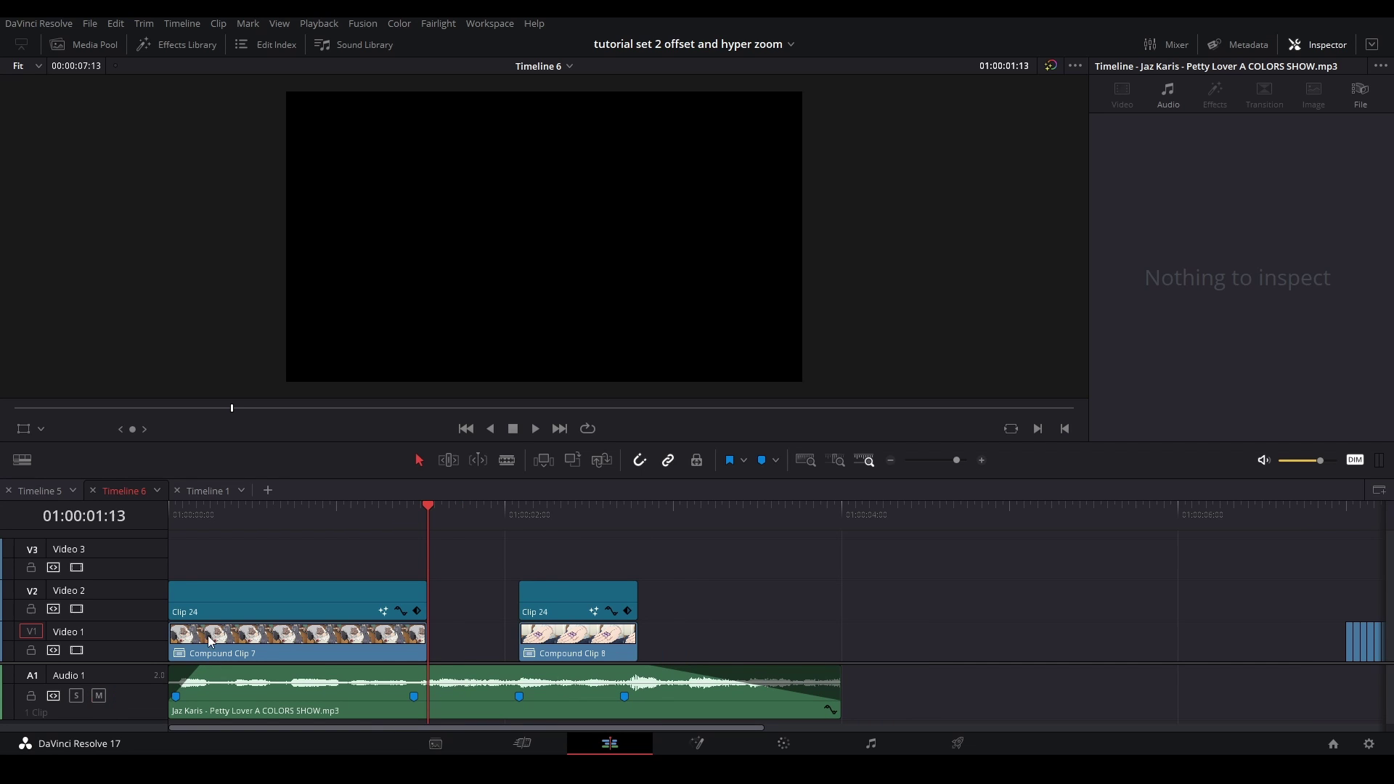
{"action": "key", "text": "space"}
{"action": "left_click", "coordinate": [428, 519]}
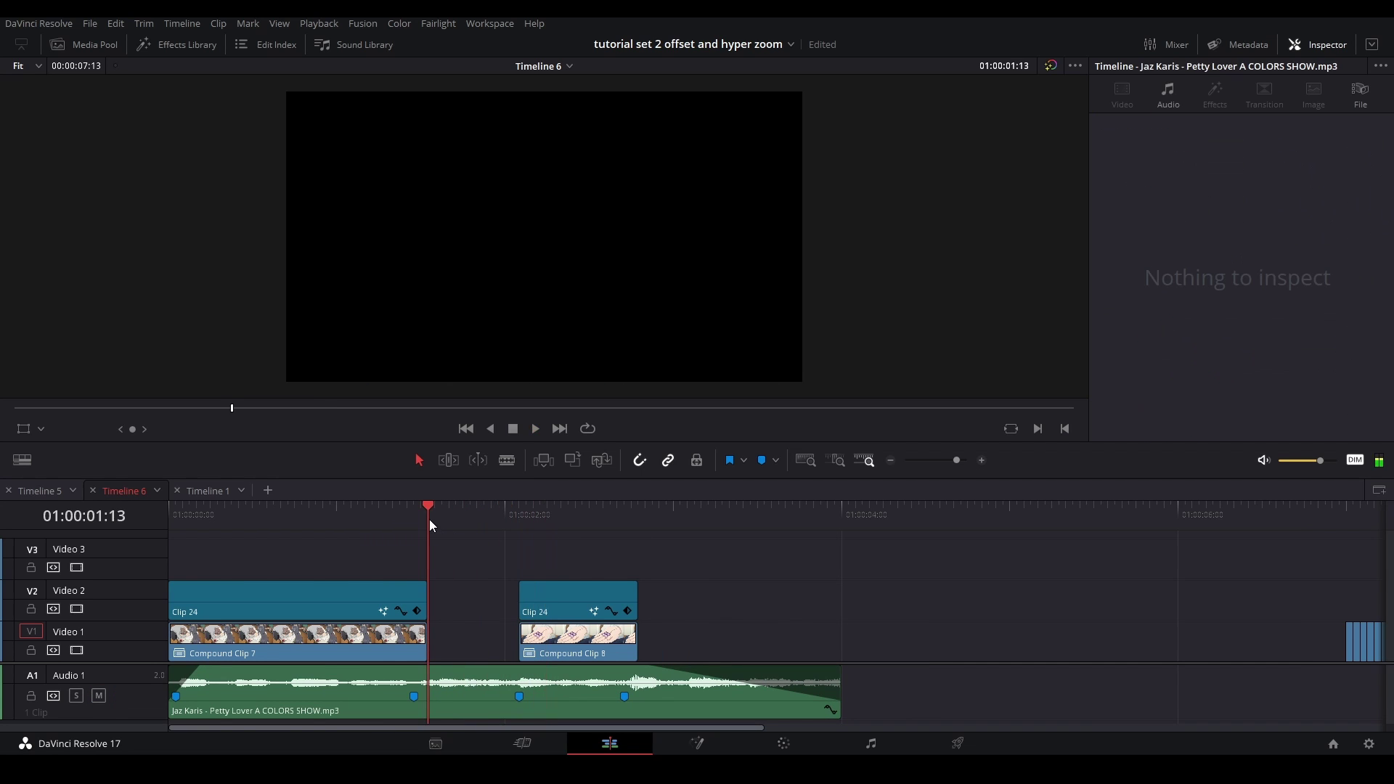
{"action": "left_click", "coordinate": [99, 695]}
- Preview the series of short clips at 01:00:07:00 and check the gap between Compound Clip 7 and Compound Clip 8
{"action": "scroll", "coordinate": [620, 572], "scroll_direction": "right", "scroll_amount": 5}
{"action": "left_click", "coordinate": [1055, 519]}
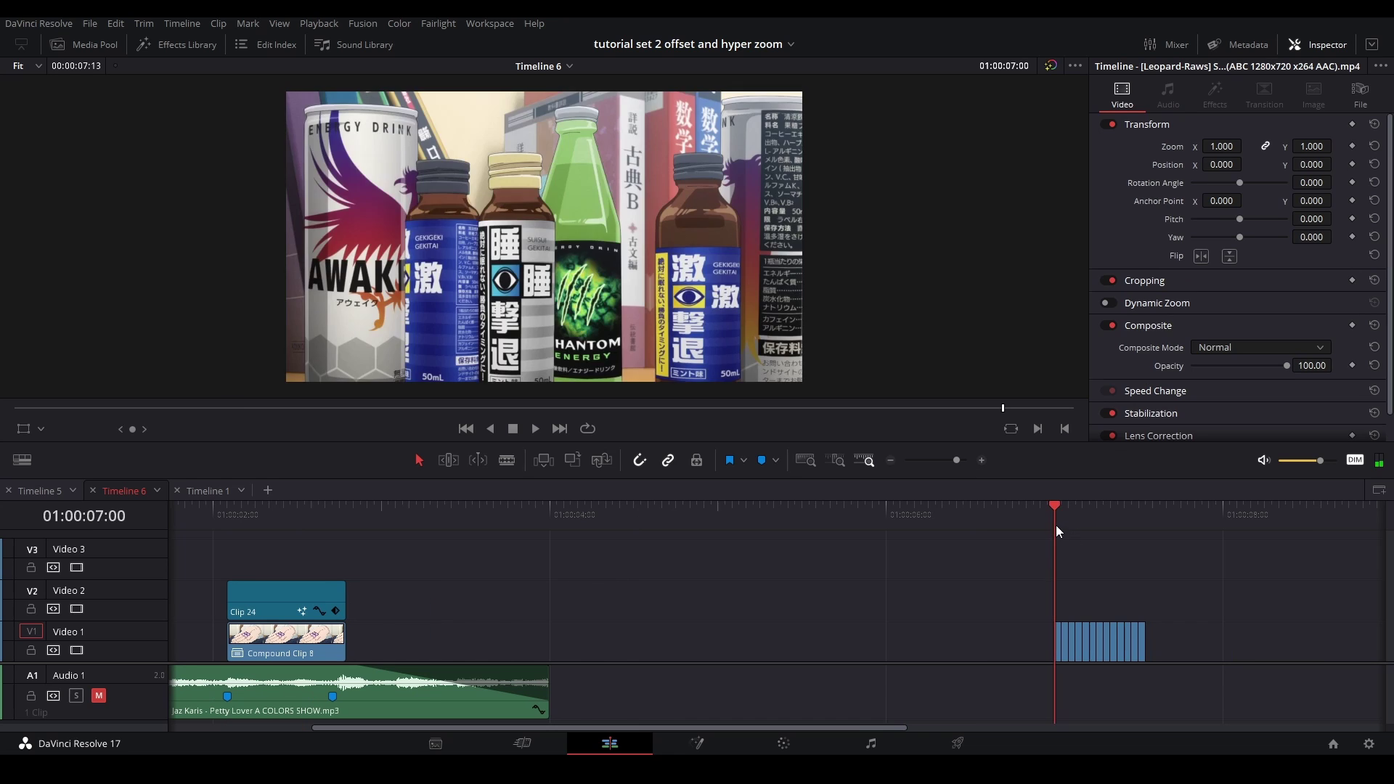
{"action": "key", "text": "space"}
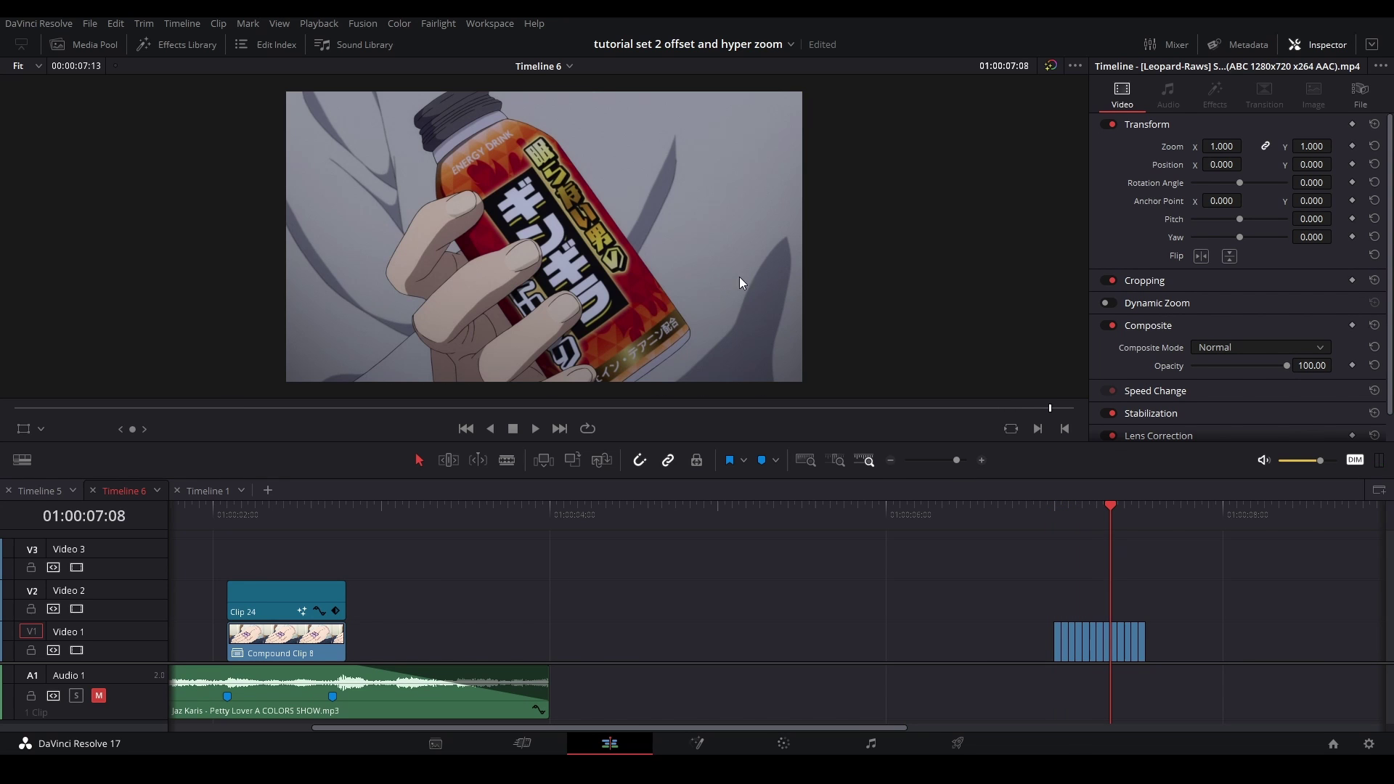
{"action": "scroll", "coordinate": [964, 558], "scroll_direction": "left", "scroll_amount": 3}
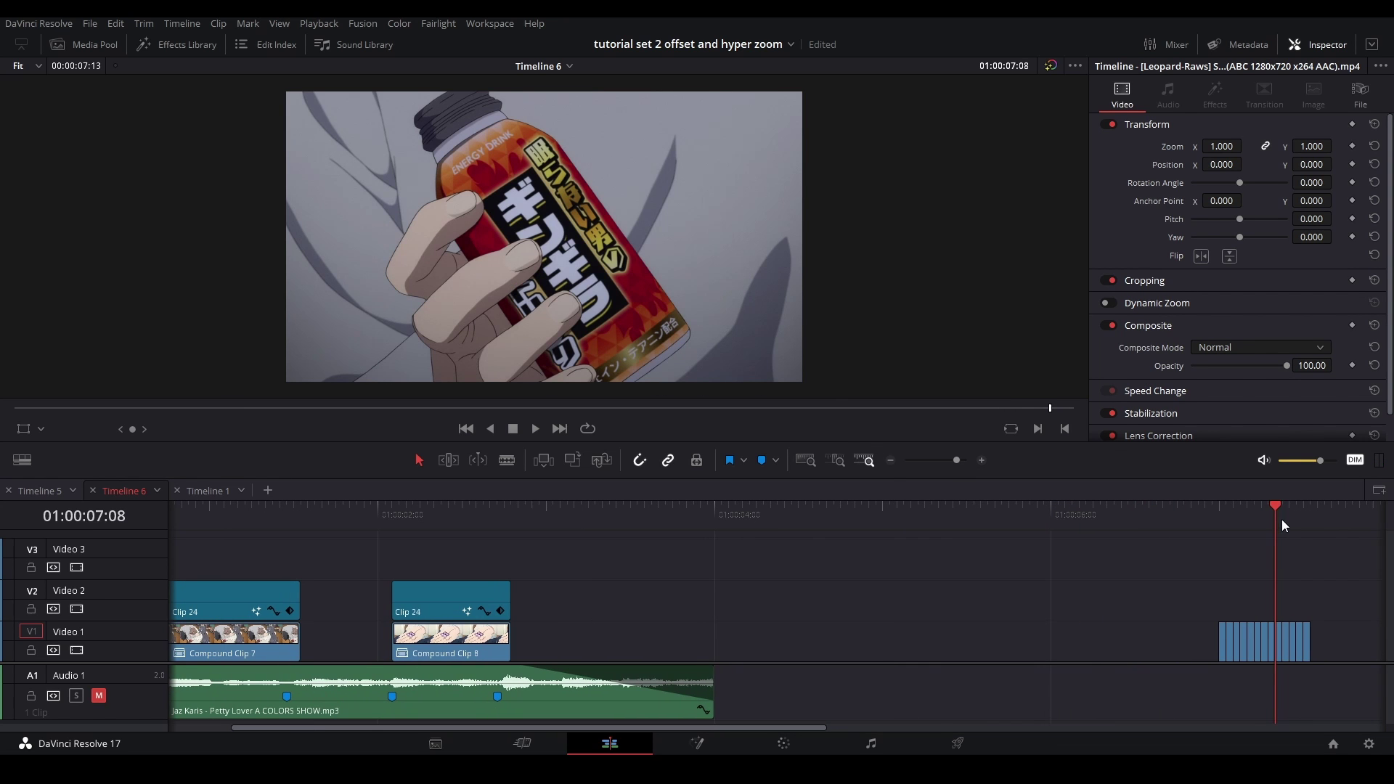
{"action": "left_click_drag", "start_coordinate": [1282, 520], "coordinate": [1220, 532]}
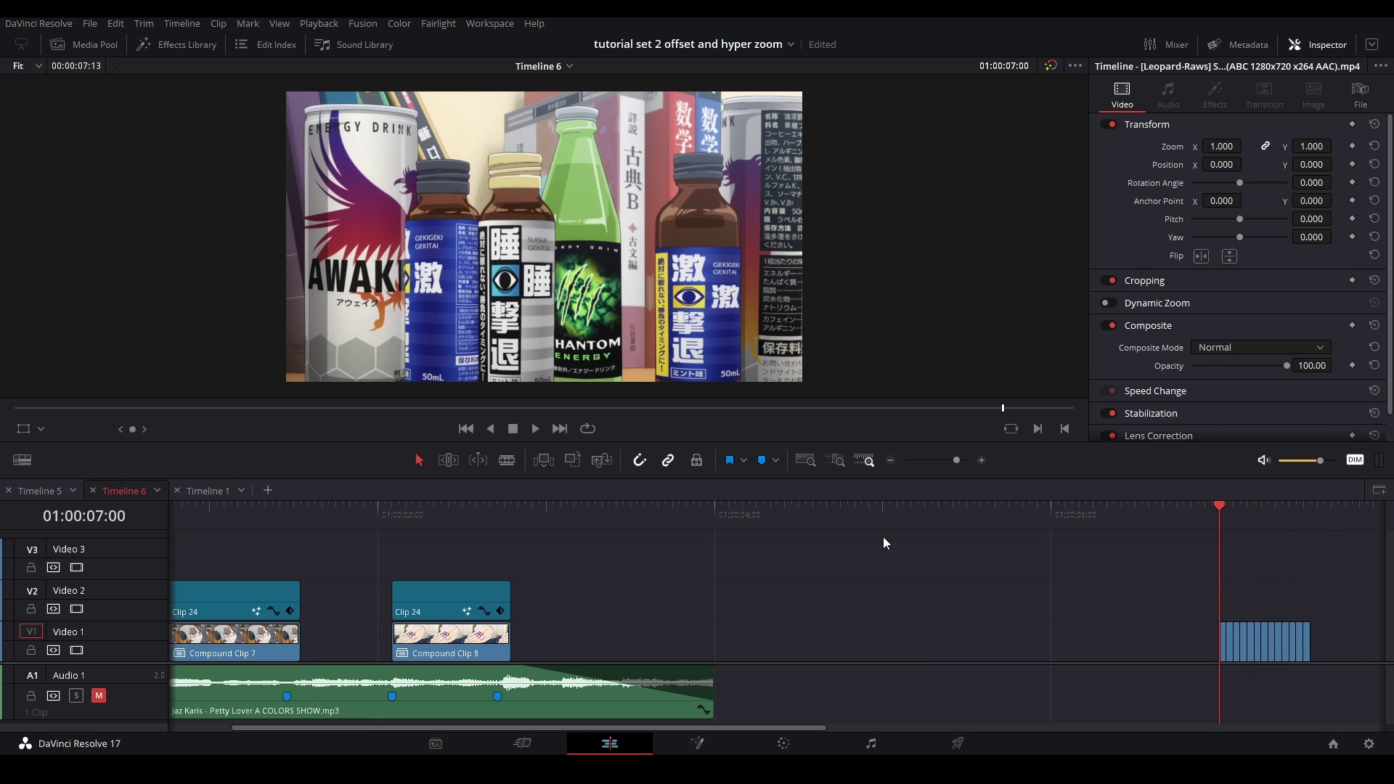
{"action": "left_click", "coordinate": [292, 506]}
{"action": "left_click", "coordinate": [392, 518]}
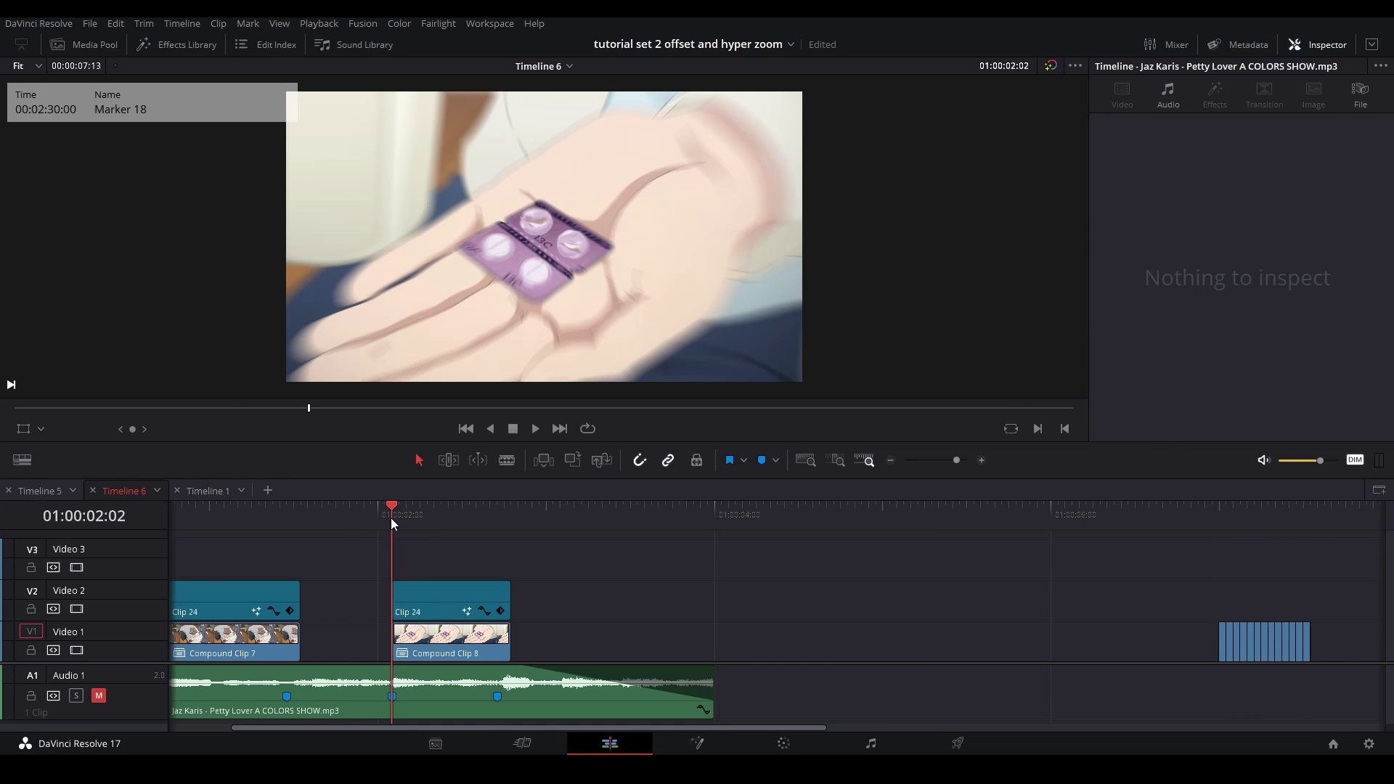
{"action": "left_click", "coordinate": [1218, 520]}
{"action": "key", "text": "space"}
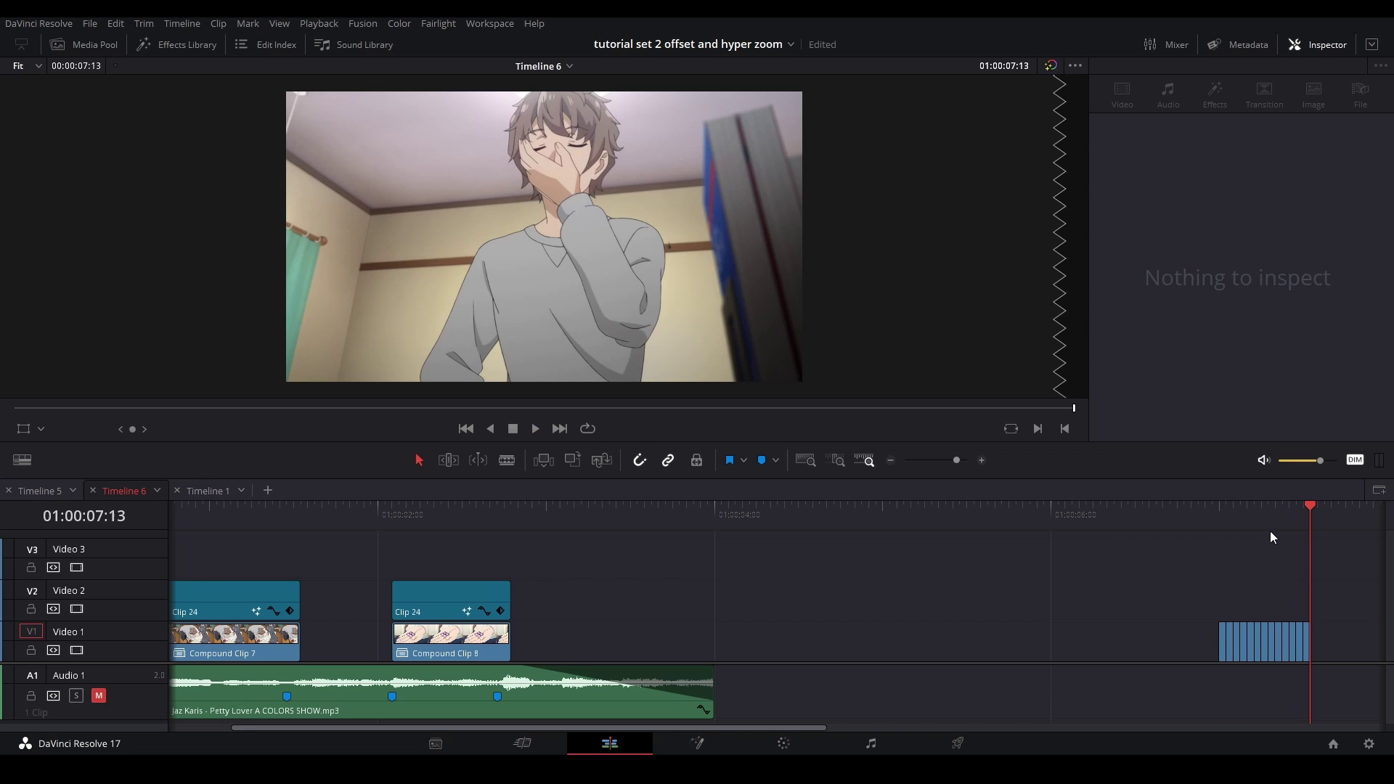
- Move all the short clips into the gap between Compound Clip 7 and Compound Clip 8 on Video 1 and play the result
{"action": "left_click_drag", "start_coordinate": [1151, 559], "coordinate": [1330, 650]}
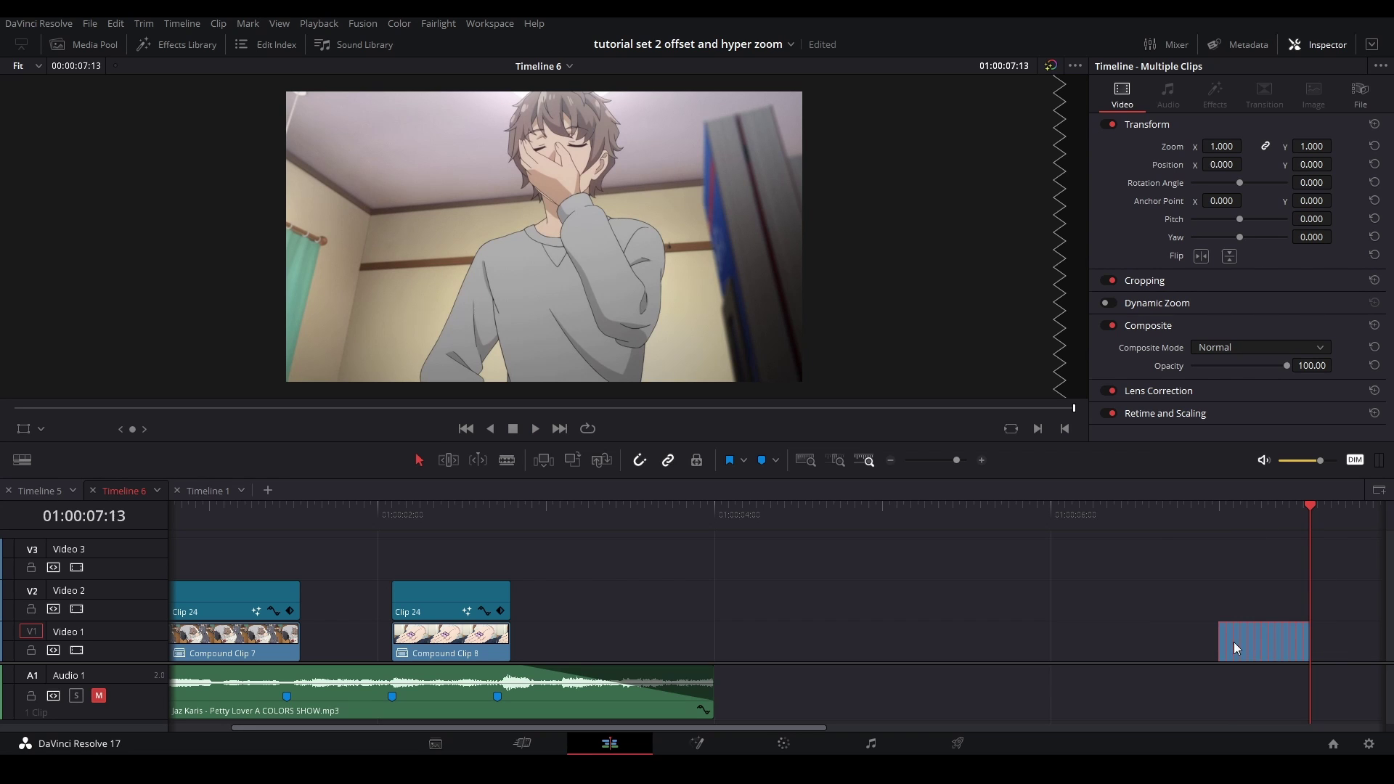
{"action": "left_click_drag", "start_coordinate": [1225, 648], "coordinate": [311, 629]}
{"action": "left_click", "coordinate": [288, 506]}
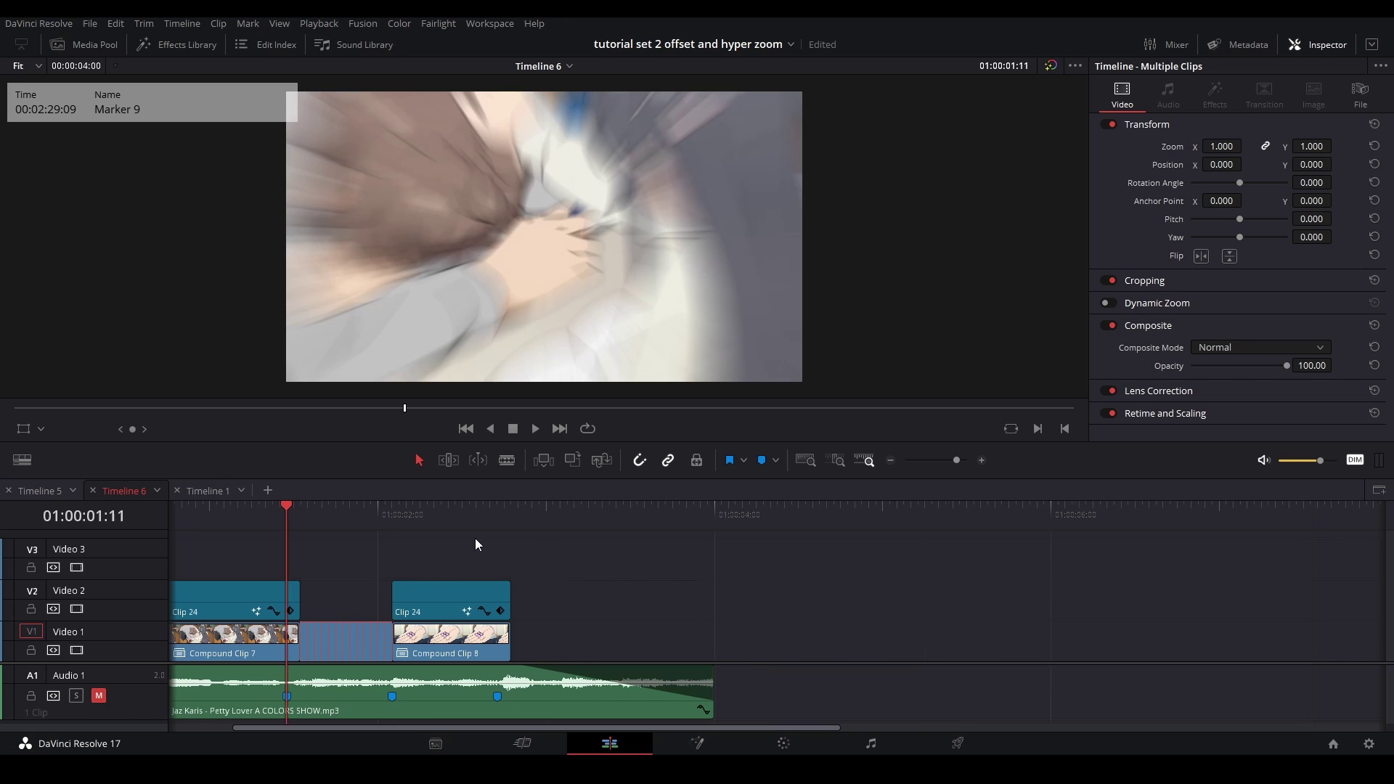
{"action": "scroll", "coordinate": [635, 547], "scroll_direction": "up", "scroll_amount": 1}
{"action": "left_click", "coordinate": [495, 538]}
{"action": "key", "text": "space"}
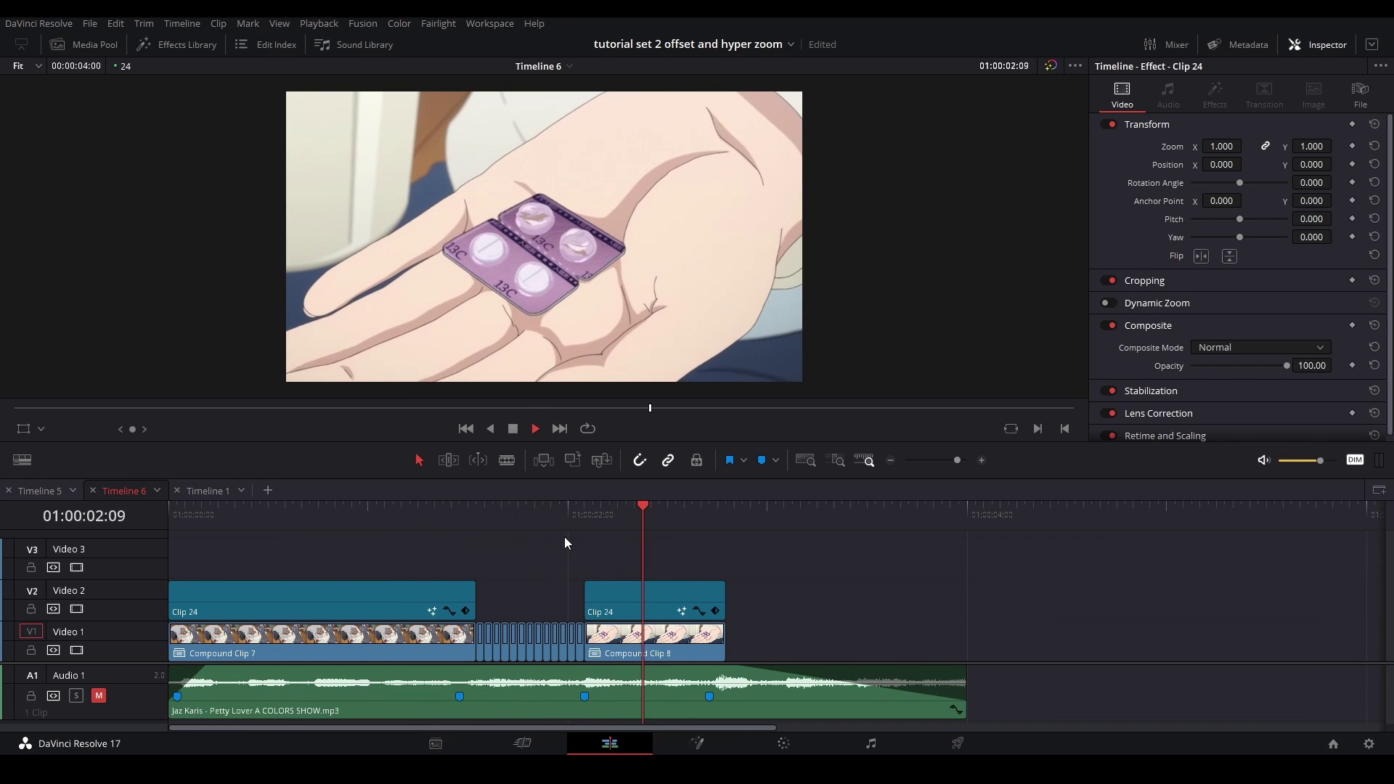
- Place the Clip 24 adjustment clip at 01:00:01:13 on Video 2 and fit its length to the series of short clips
{"action": "left_click", "coordinate": [476, 508]}
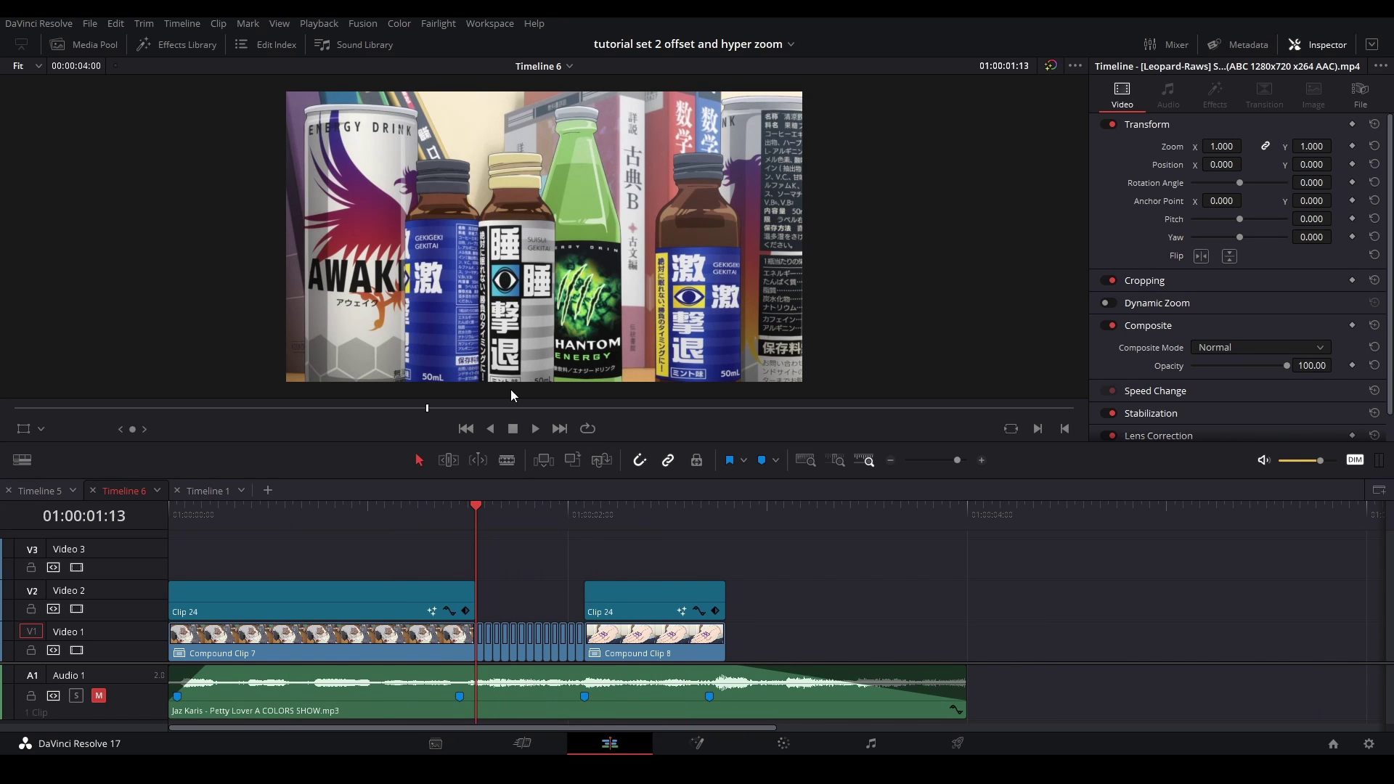
{"action": "scroll", "coordinate": [540, 550], "scroll_direction": "up", "scroll_amount": 1}
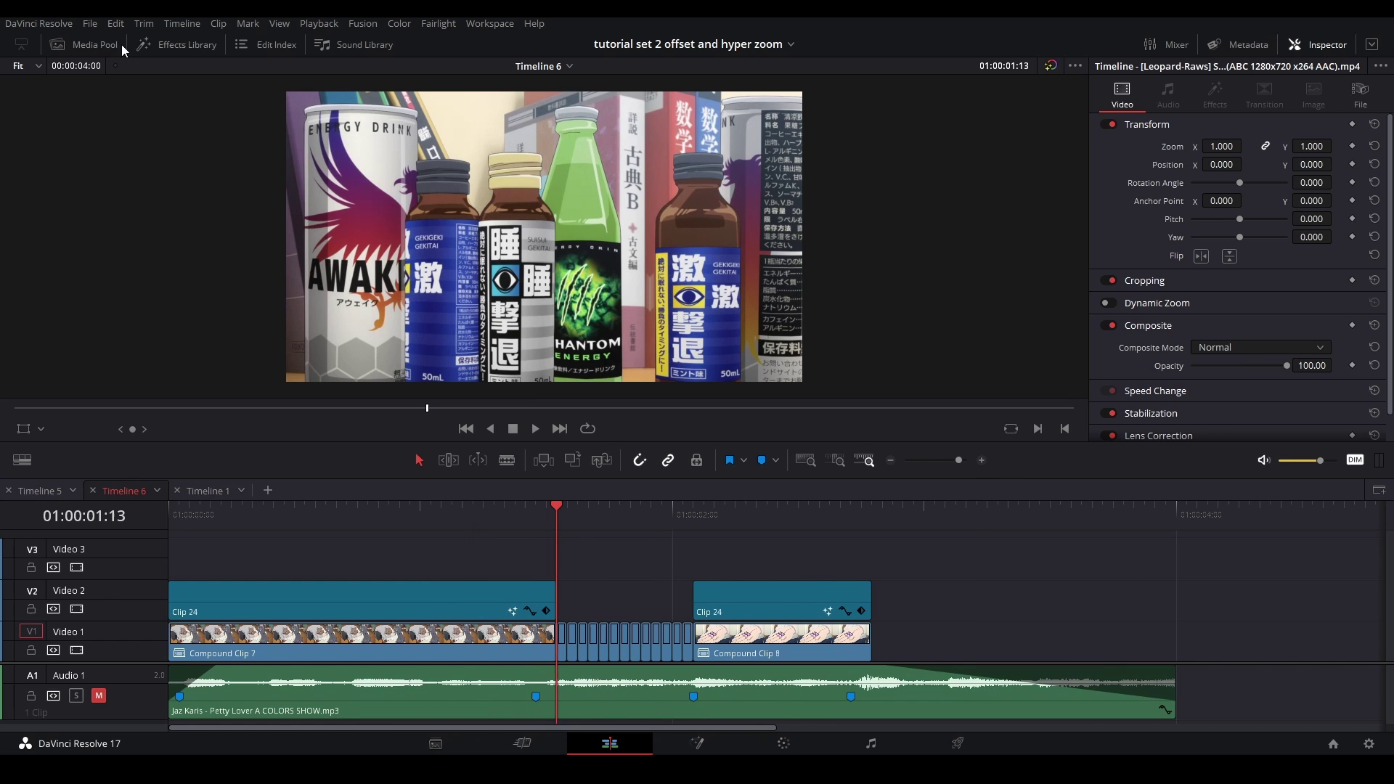
{"action": "left_click", "coordinate": [92, 42]}
{"action": "left_click_drag", "start_coordinate": [216, 149], "coordinate": [933, 552]}
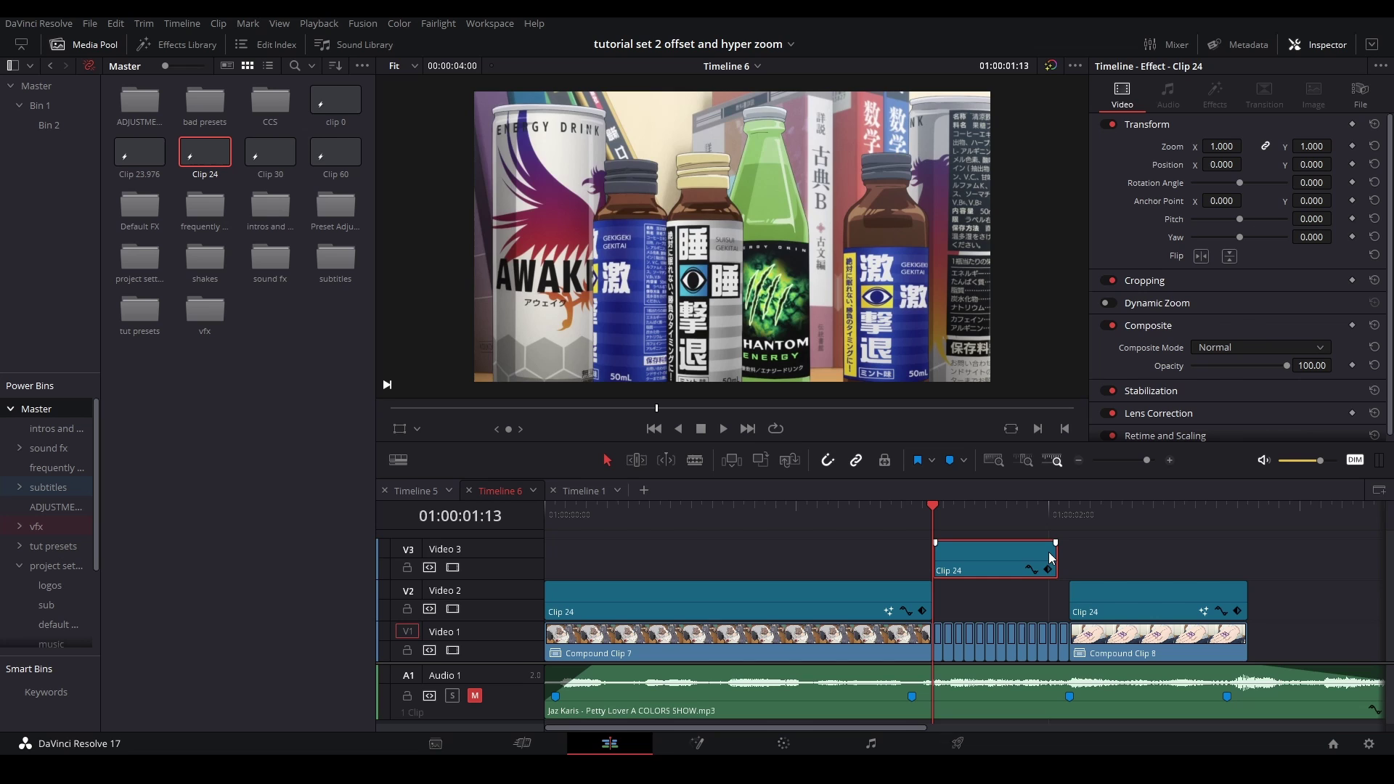
{"action": "left_click_drag", "start_coordinate": [1056, 554], "coordinate": [982, 580]}
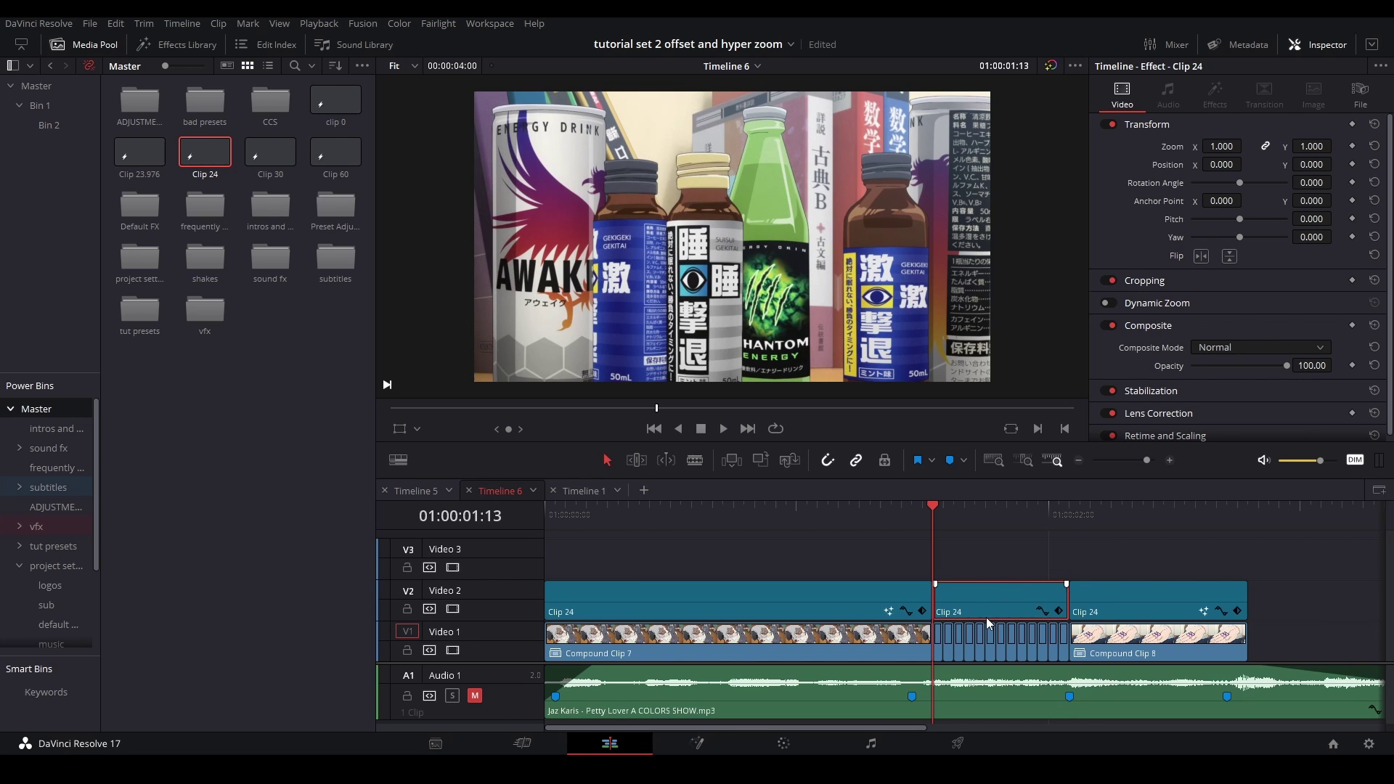
- Open the new Clip 24 adjustment clip above the short clips in Fusion and insert a Transform node after MediaIn1
{"action": "right_click", "coordinate": [985, 613]}
{"action": "left_click", "coordinate": [1031, 545]}
{"action": "left_click", "coordinate": [117, 581]}
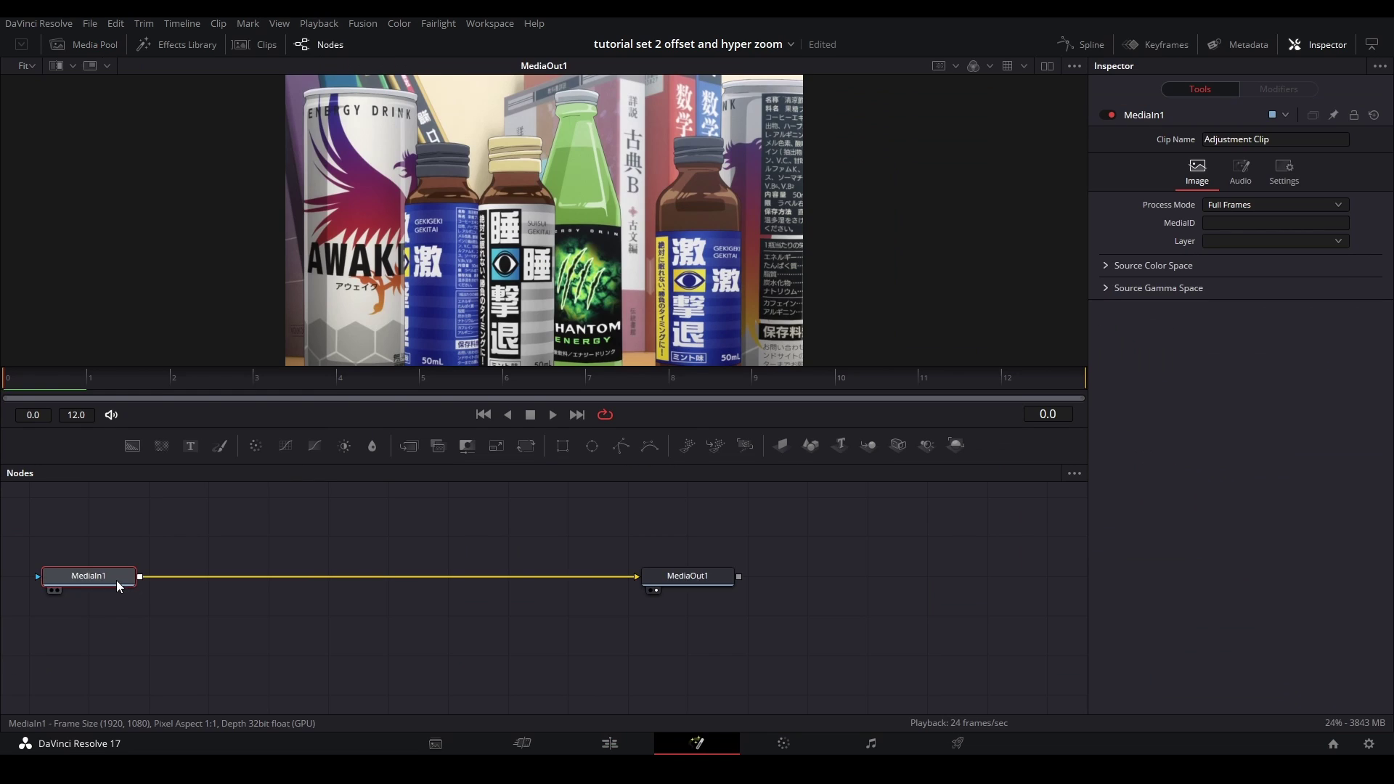
{"action": "key", "text": "shift+space"}
{"action": "type", "text": "transf"}
{"action": "key", "text": "Down"}
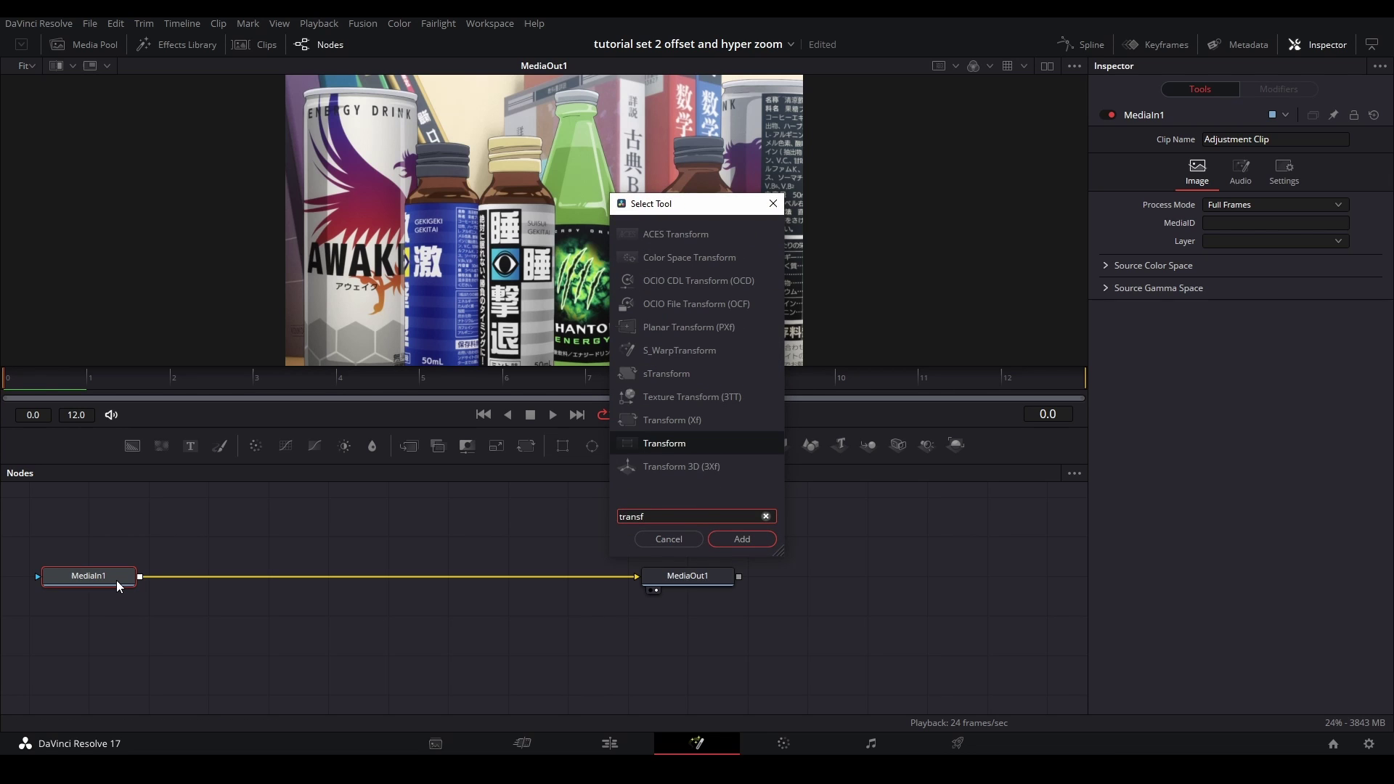
{"action": "key", "text": "Return"}
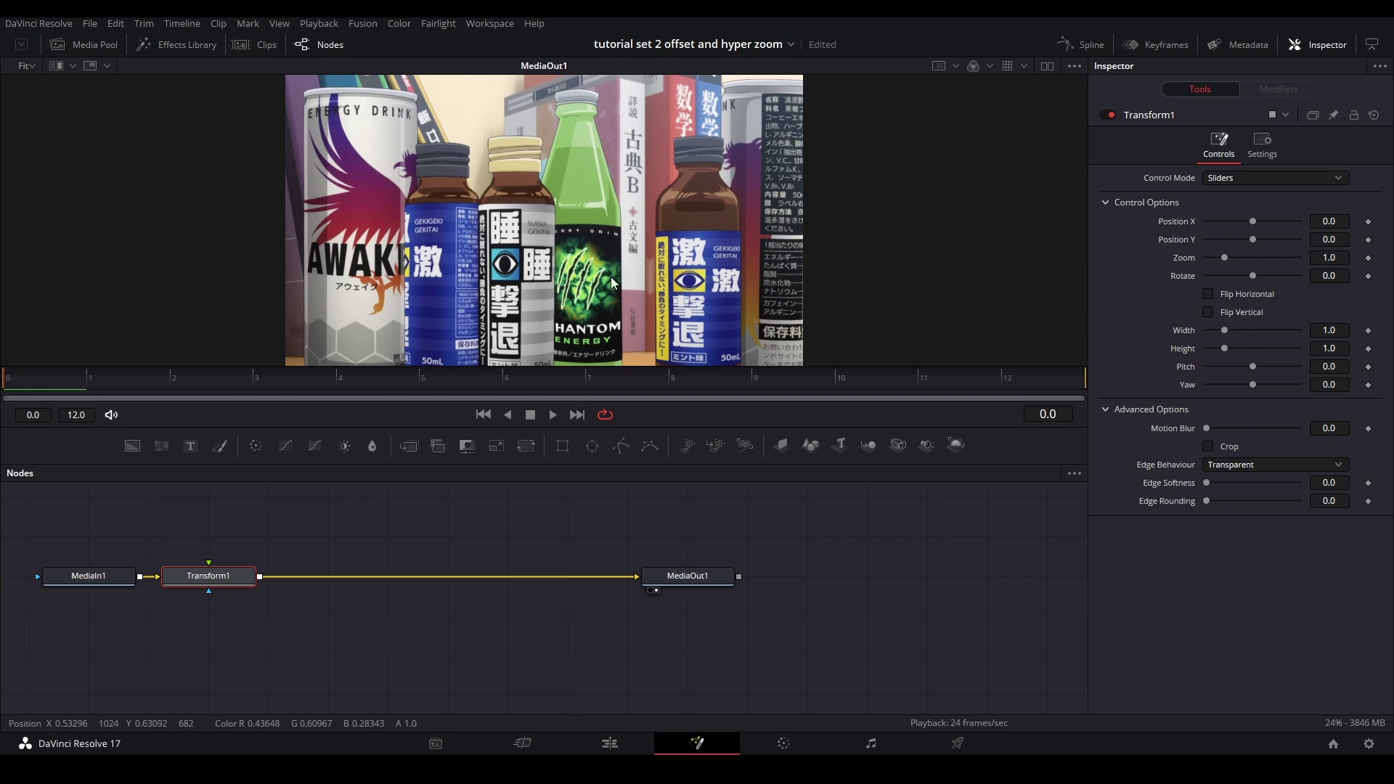
- Keyframe Transform1's Zoom at 1.0 on frame 0 and set it to 1.6 at frame 12
{"action": "left_click", "coordinate": [1368, 257]}
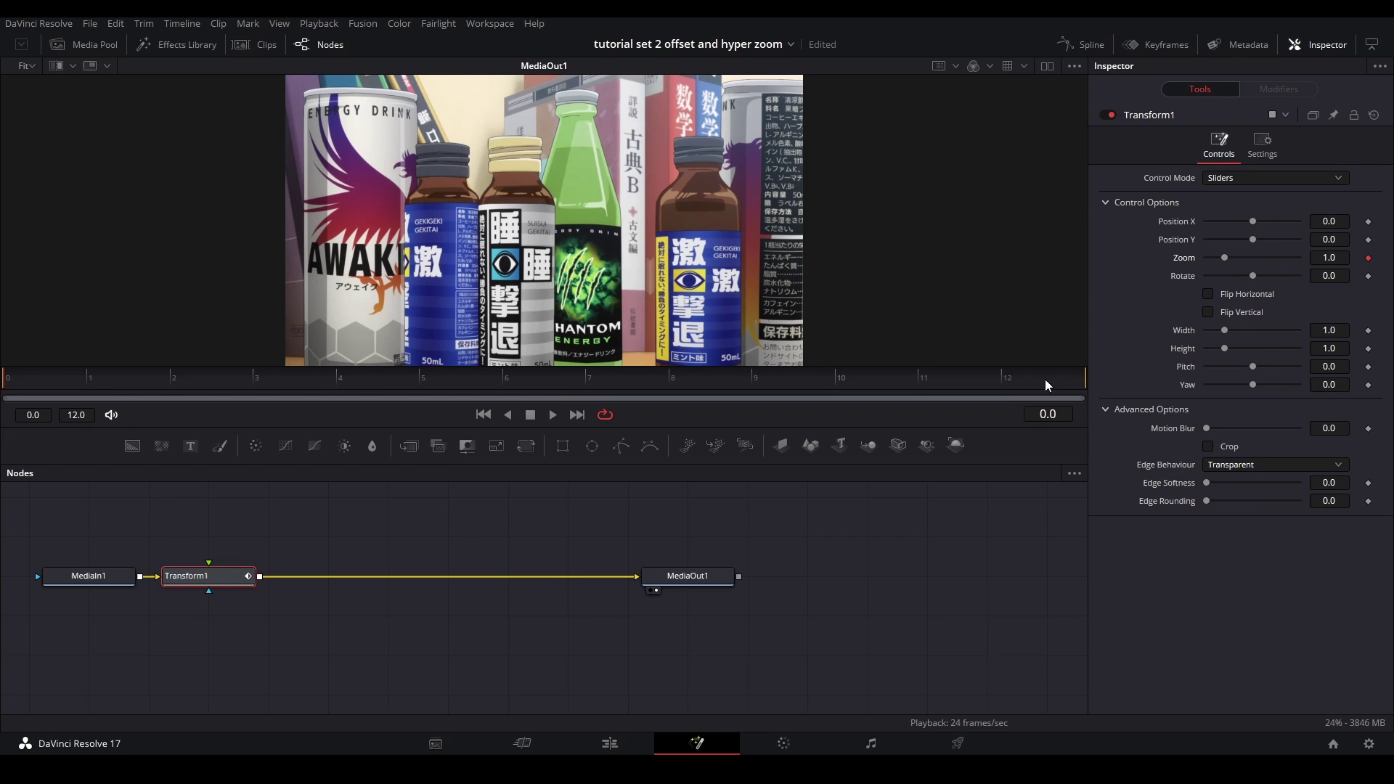
{"action": "left_click", "coordinate": [1044, 379]}
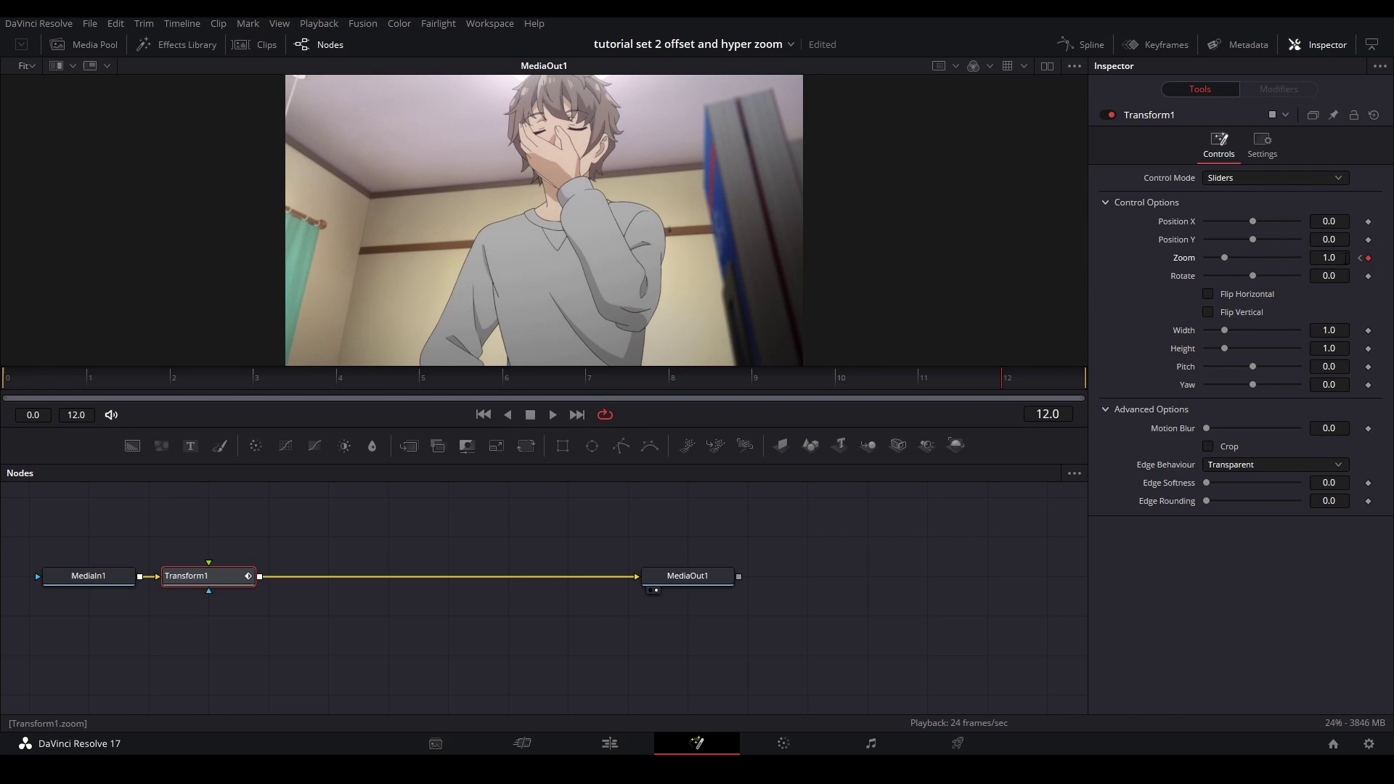
{"action": "left_click", "coordinate": [1328, 257]}
{"action": "type", "text": "1.6"}
{"action": "key", "text": "Return"}
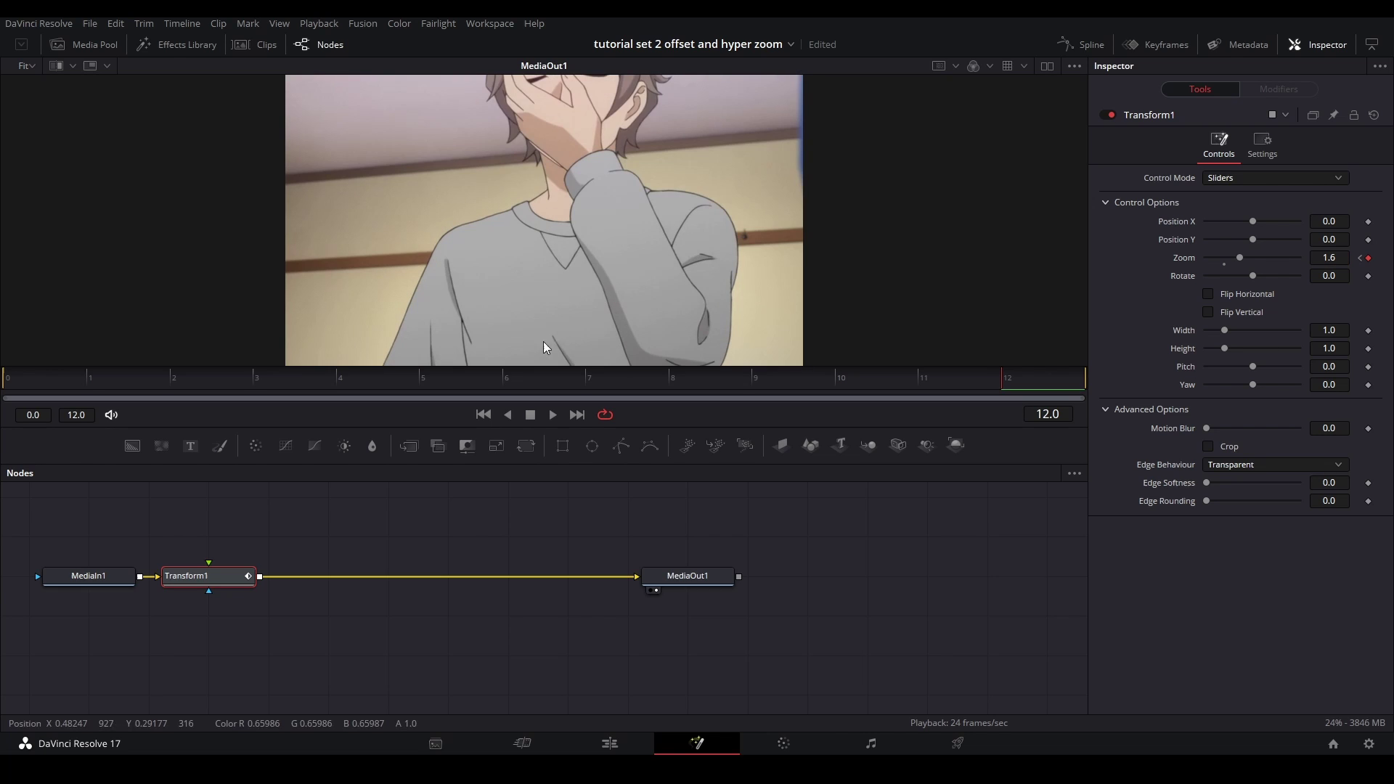
- Return to frame 0, set Transform1's Motion Blur to 1.0 and deselect the node
{"action": "left_click", "coordinate": [15, 378]}
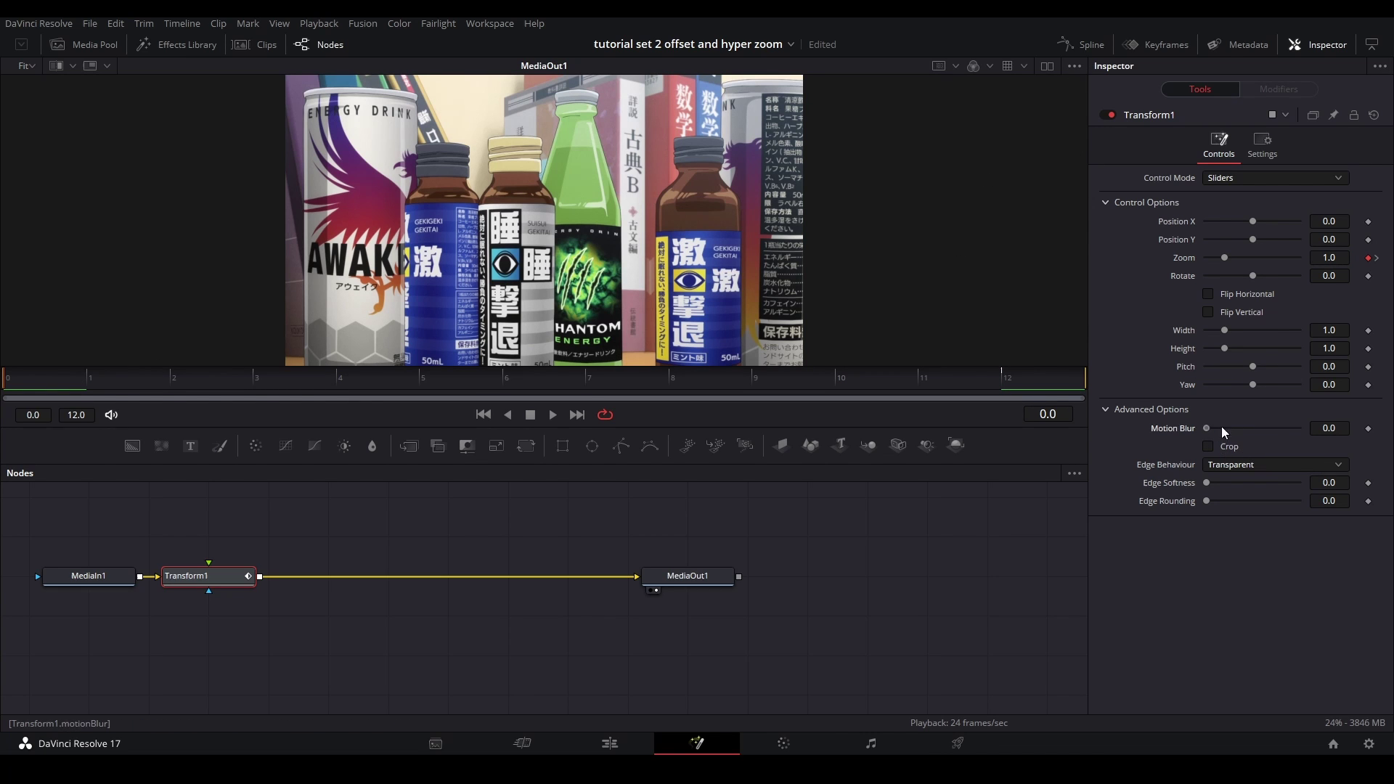
{"action": "left_click_drag", "start_coordinate": [1207, 428], "coordinate": [1299, 428]}
{"action": "left_click", "coordinate": [842, 502]}
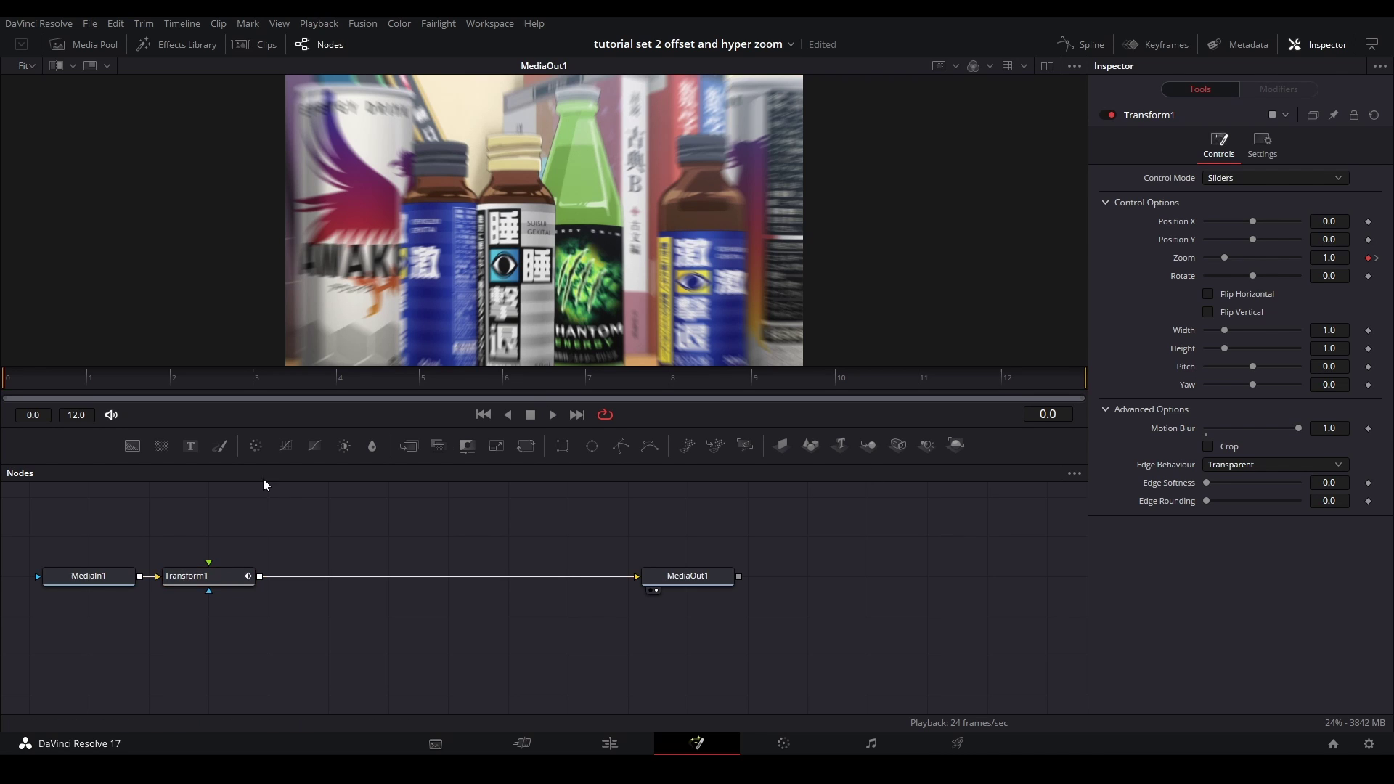
- Insert a Zoom Blur node directly after Transform1 in the Clip 24 adjustment clip's node chain
{"action": "left_click", "coordinate": [231, 575]}
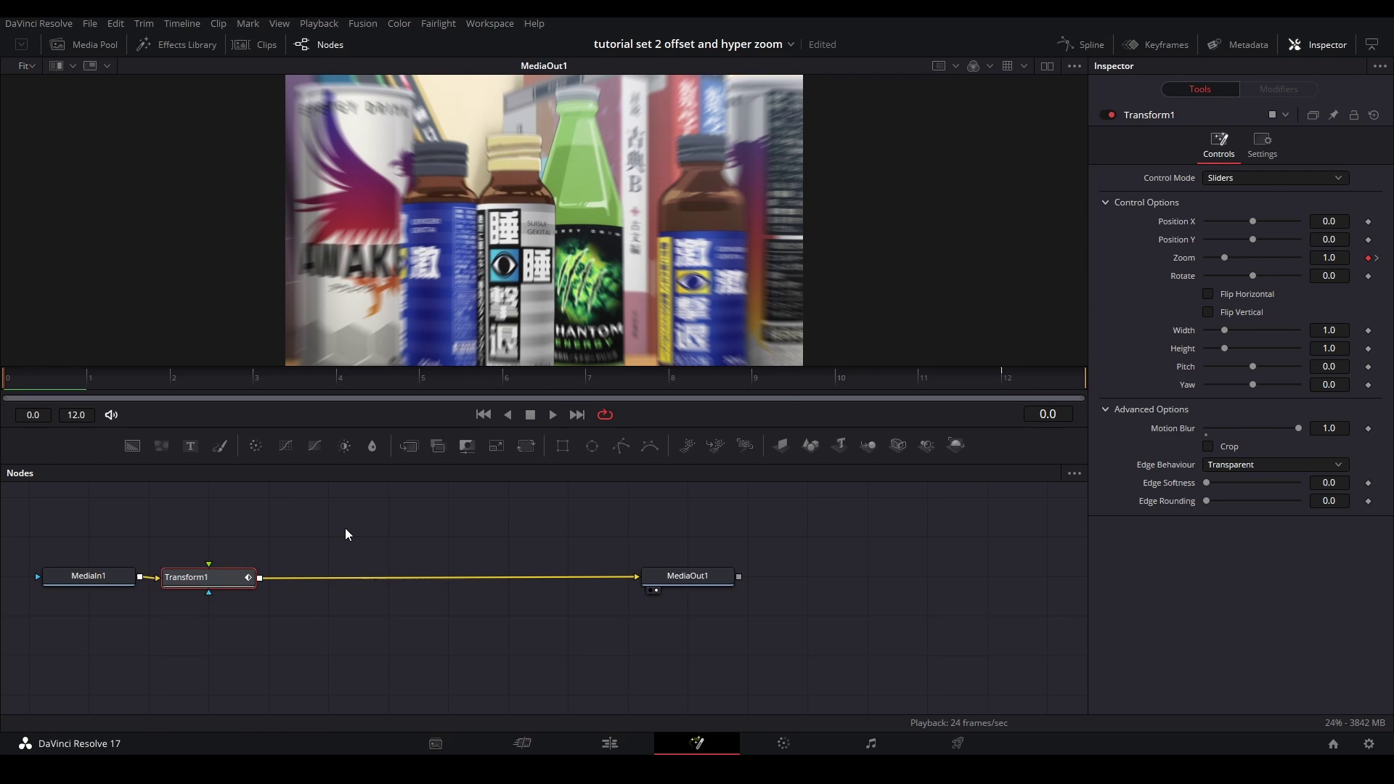
{"action": "key", "text": "shift+space"}
{"action": "type", "text": "zoom"}
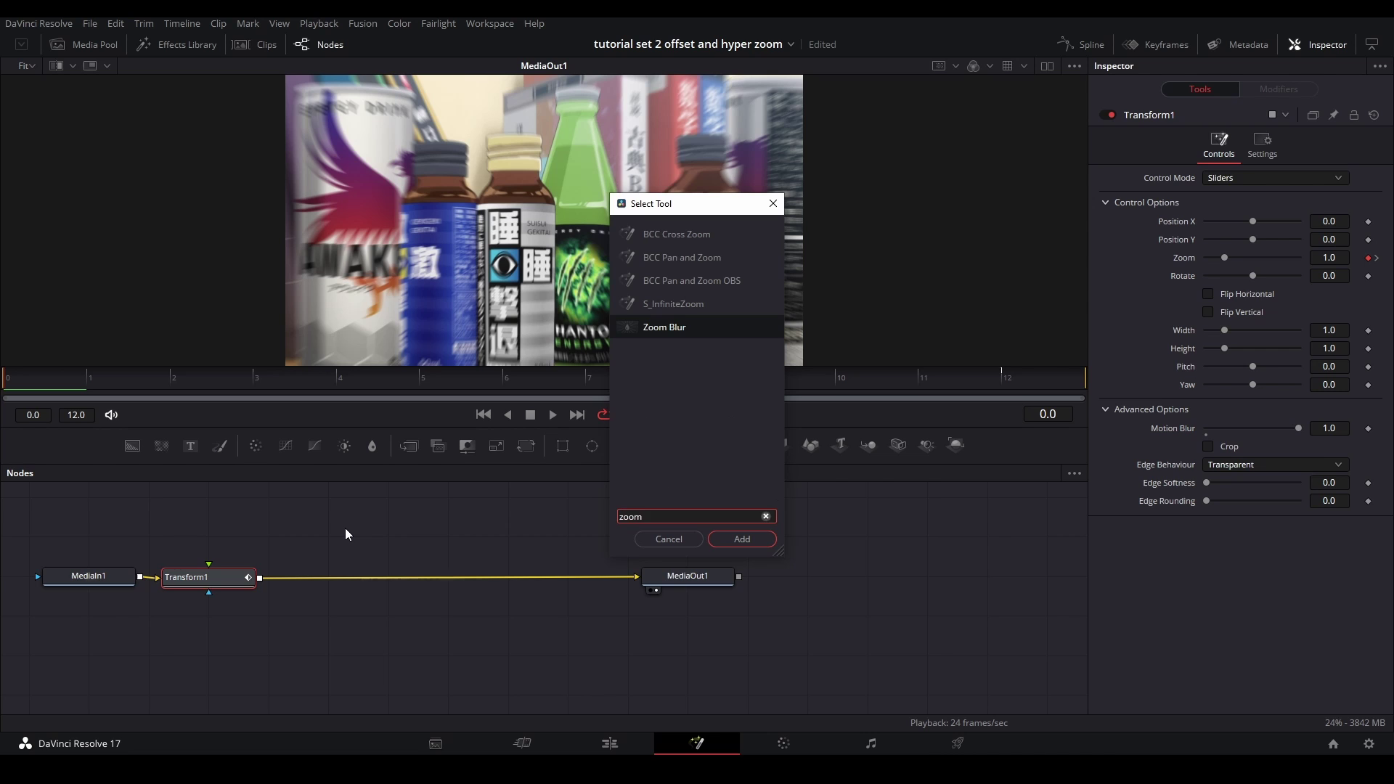
{"action": "key", "text": "Return"}
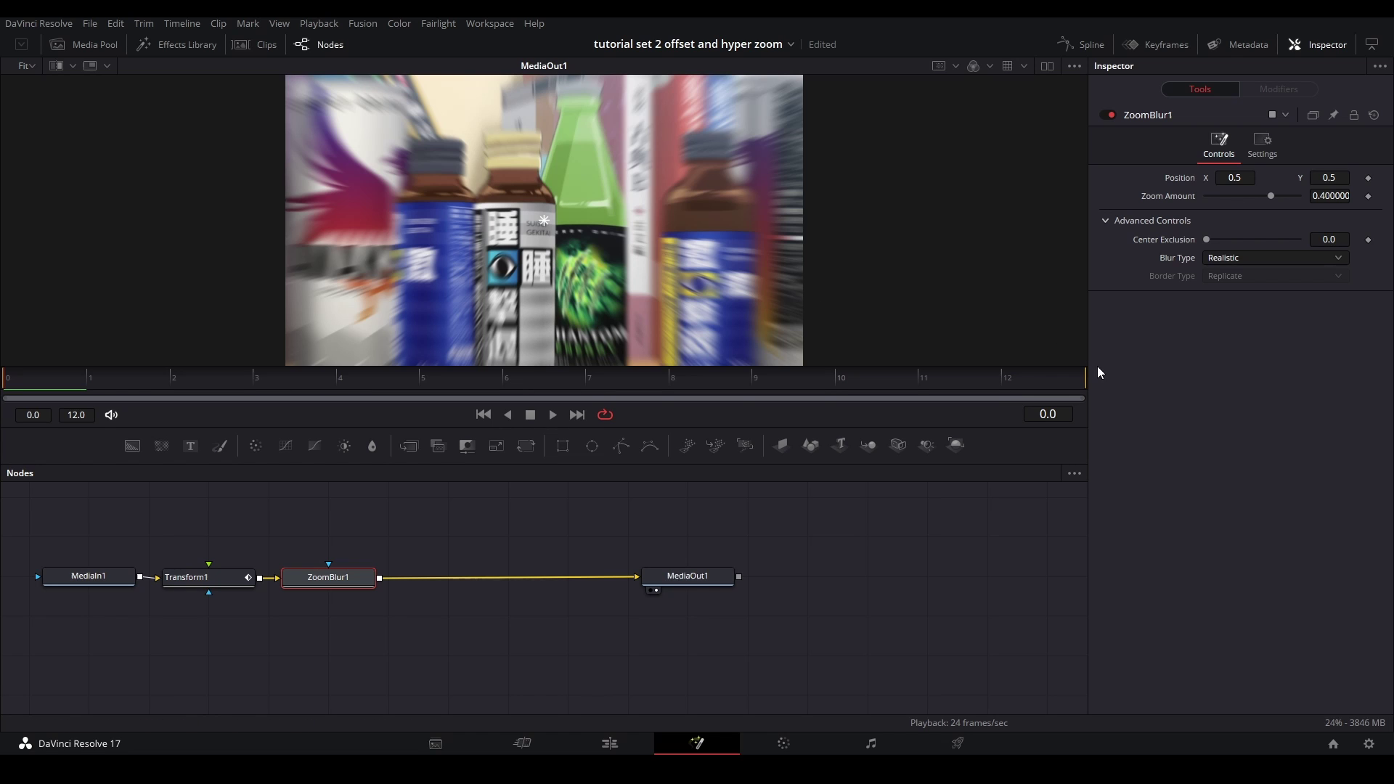
- Keyframe ZoomBlur1's Zoom Amount at its default 0.4 on frame 0 and set it to 0.6 at frame 6
{"action": "left_click", "coordinate": [1367, 196]}
{"action": "left_click", "coordinate": [506, 377]}
{"action": "left_click", "coordinate": [1368, 196]}
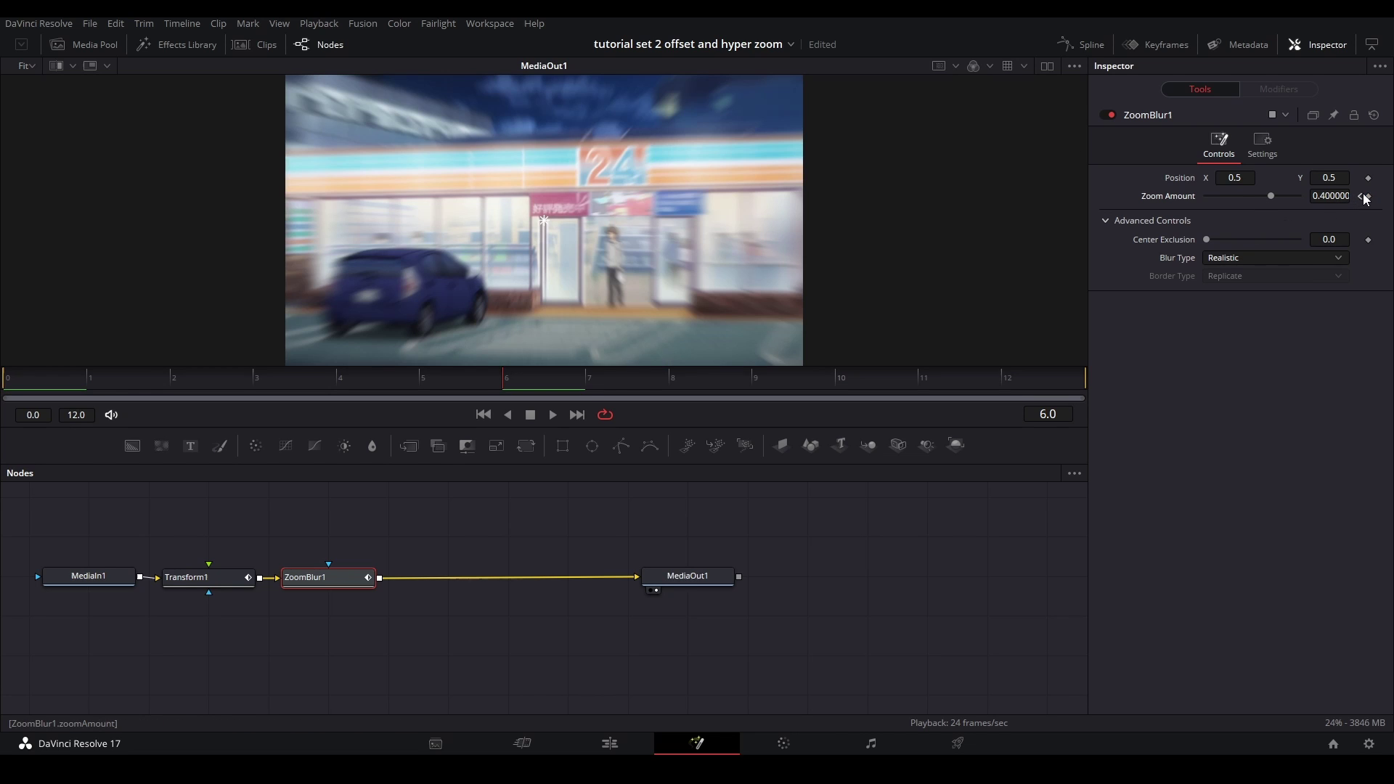
{"action": "double_click", "coordinate": [1337, 197]}
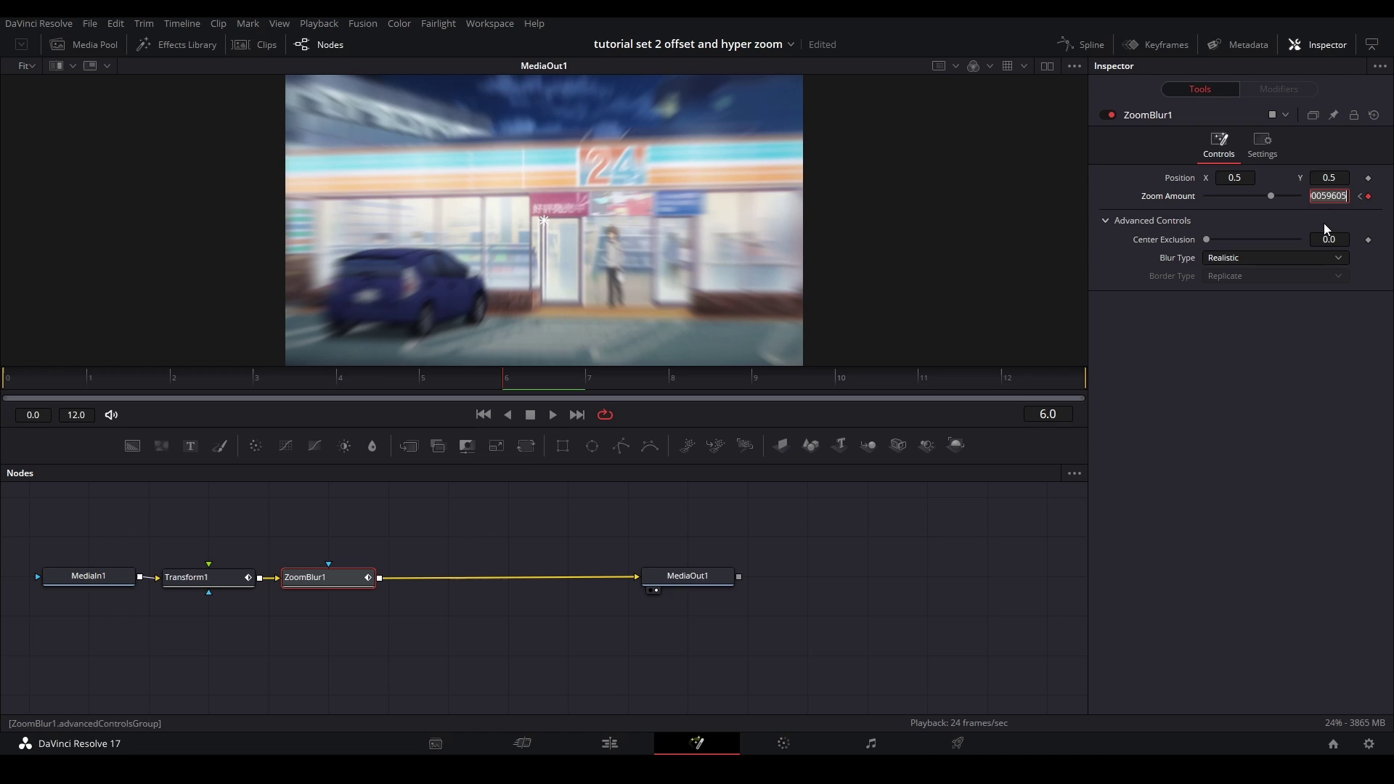
{"action": "type", "text": ".6"}
{"action": "key", "text": "Return"}
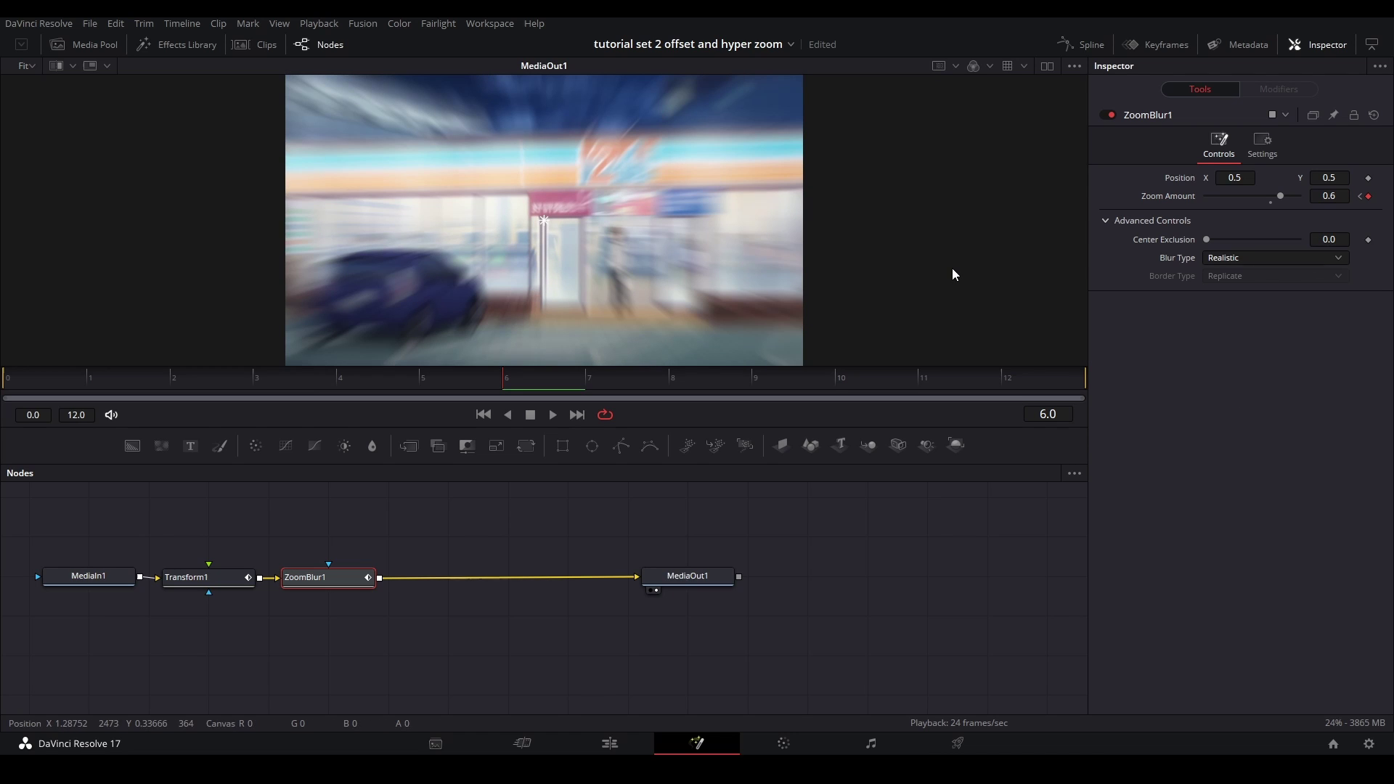
- Set ZoomBlur1's Zoom Amount to 0.3 at frame 12 and deselect the node
{"action": "left_click", "coordinate": [1013, 381]}
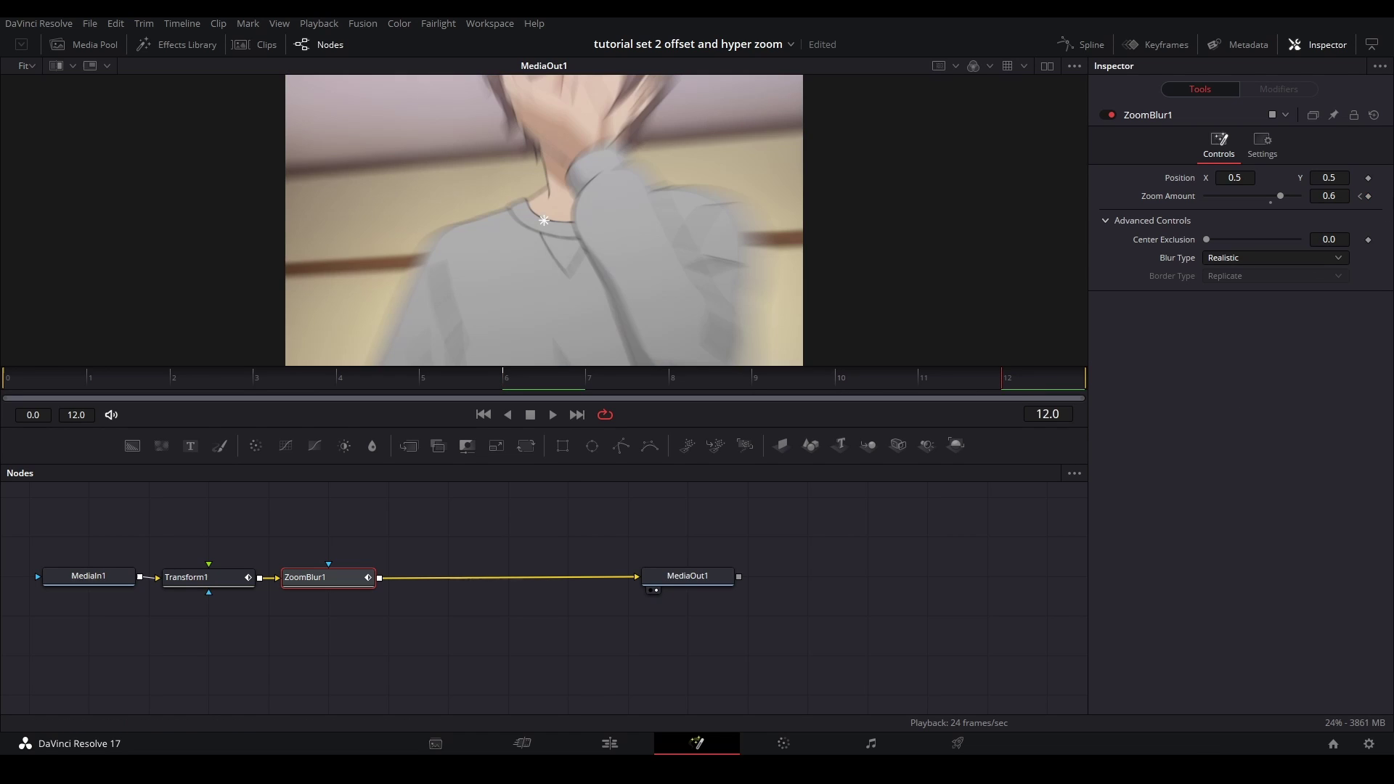
{"action": "double_click", "coordinate": [1328, 196]}
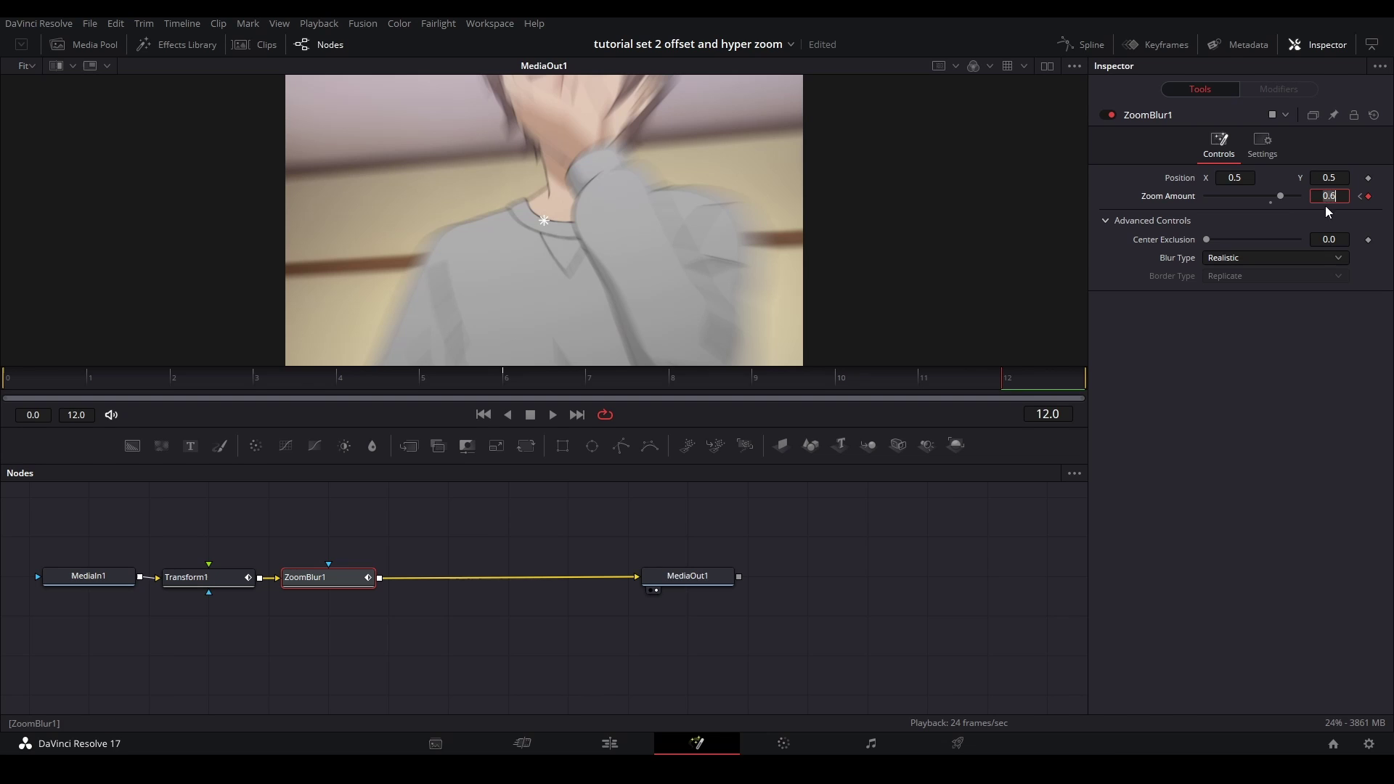
{"action": "type", "text": "0.3"}
{"action": "key", "text": "Return"}
{"action": "left_click", "coordinate": [780, 529]}
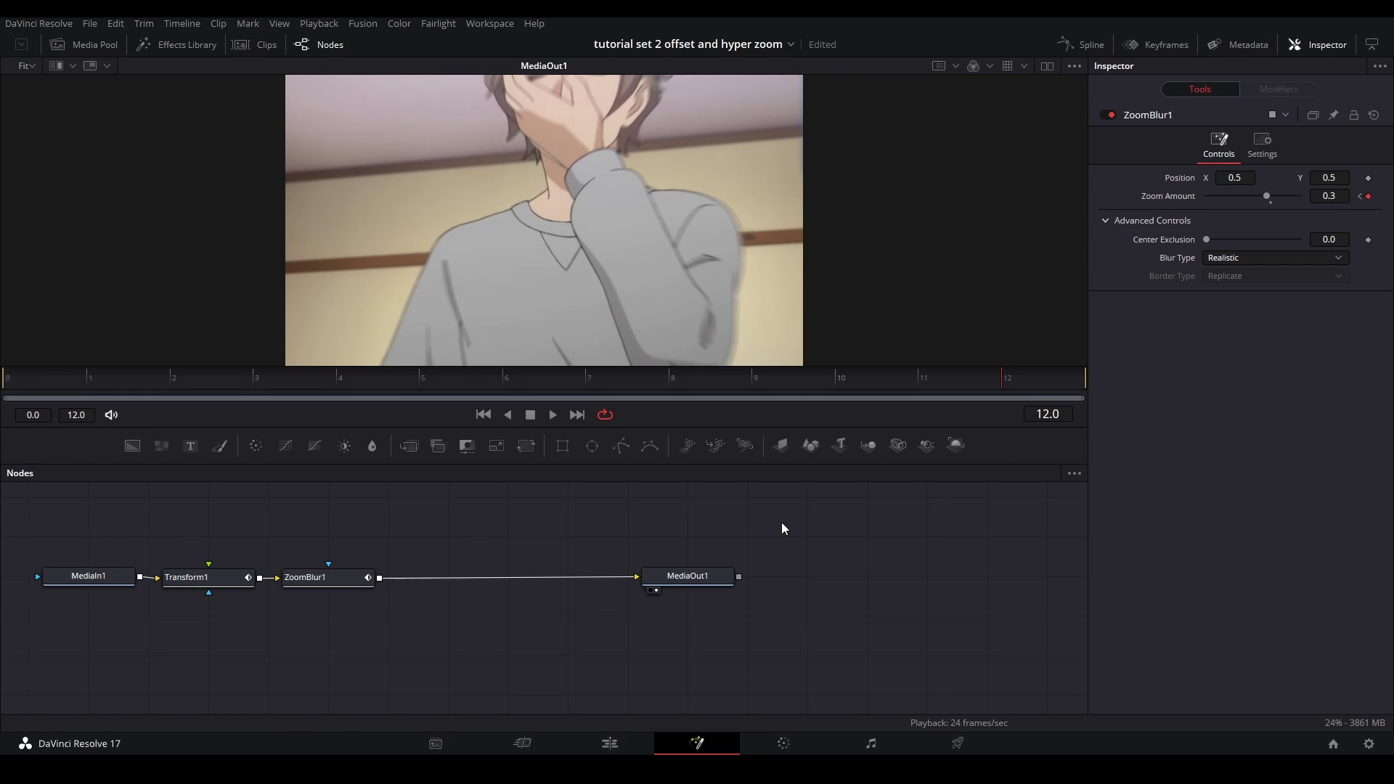
- Return to frame 0 and insert a Brightness/Contrast node between ZoomBlur1 and MediaOut1
{"action": "left_click", "coordinate": [29, 380]}
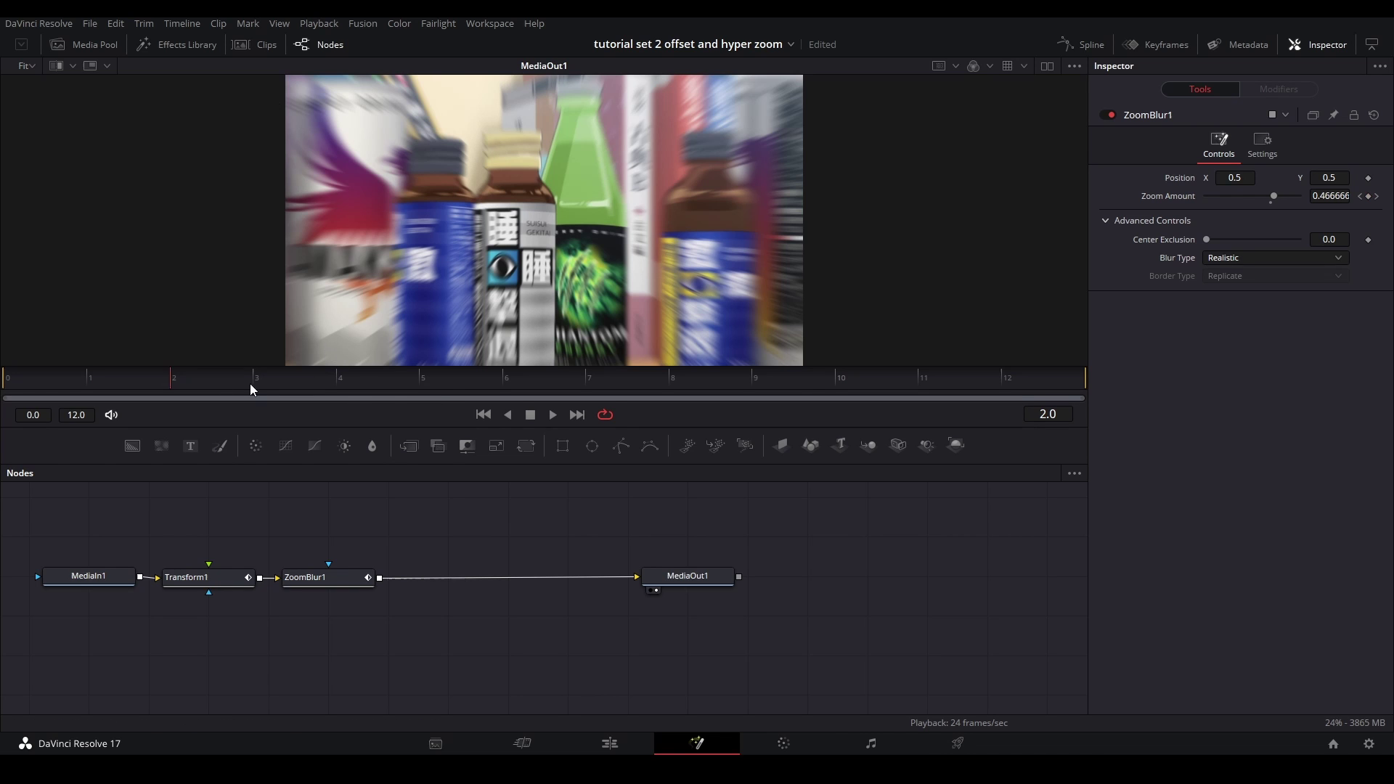
{"action": "left_click_drag", "start_coordinate": [249, 383], "coordinate": [66, 403]}
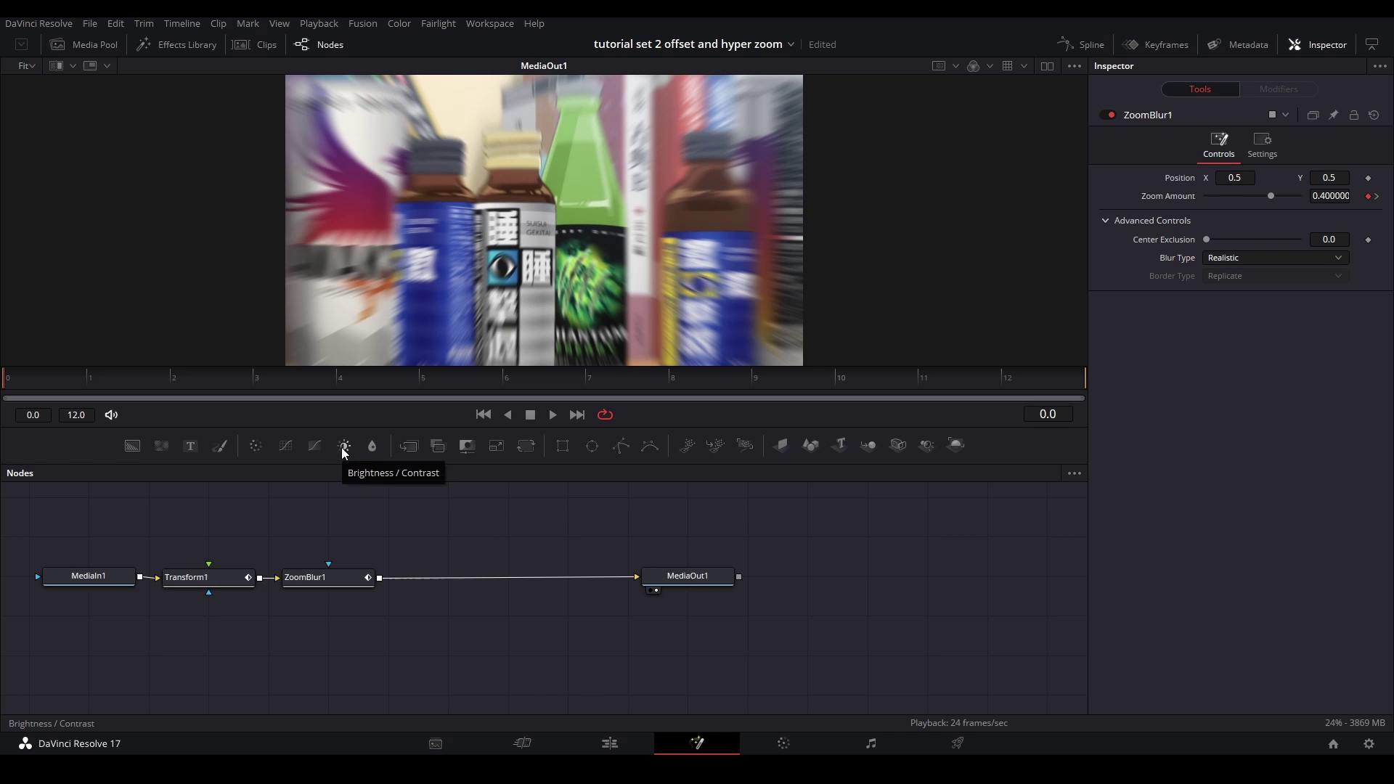
{"action": "left_click_drag", "start_coordinate": [342, 448], "coordinate": [469, 575]}
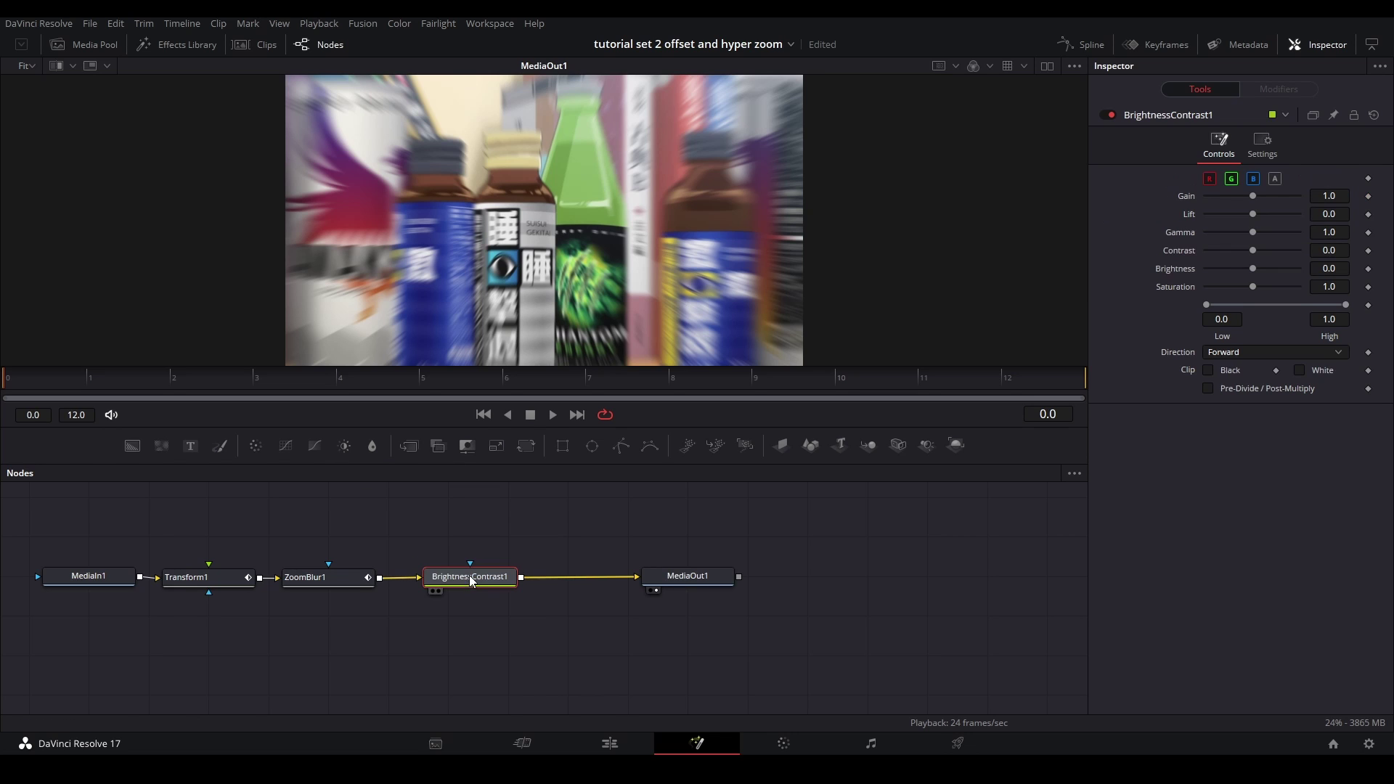
- Keyframe BrightnessContrast1's Saturation at 1.0 on frame 0, about 0.09 at frame 6 and 1.0 at frame 12
{"action": "left_click", "coordinate": [1368, 287]}
{"action": "left_click", "coordinate": [494, 376]}
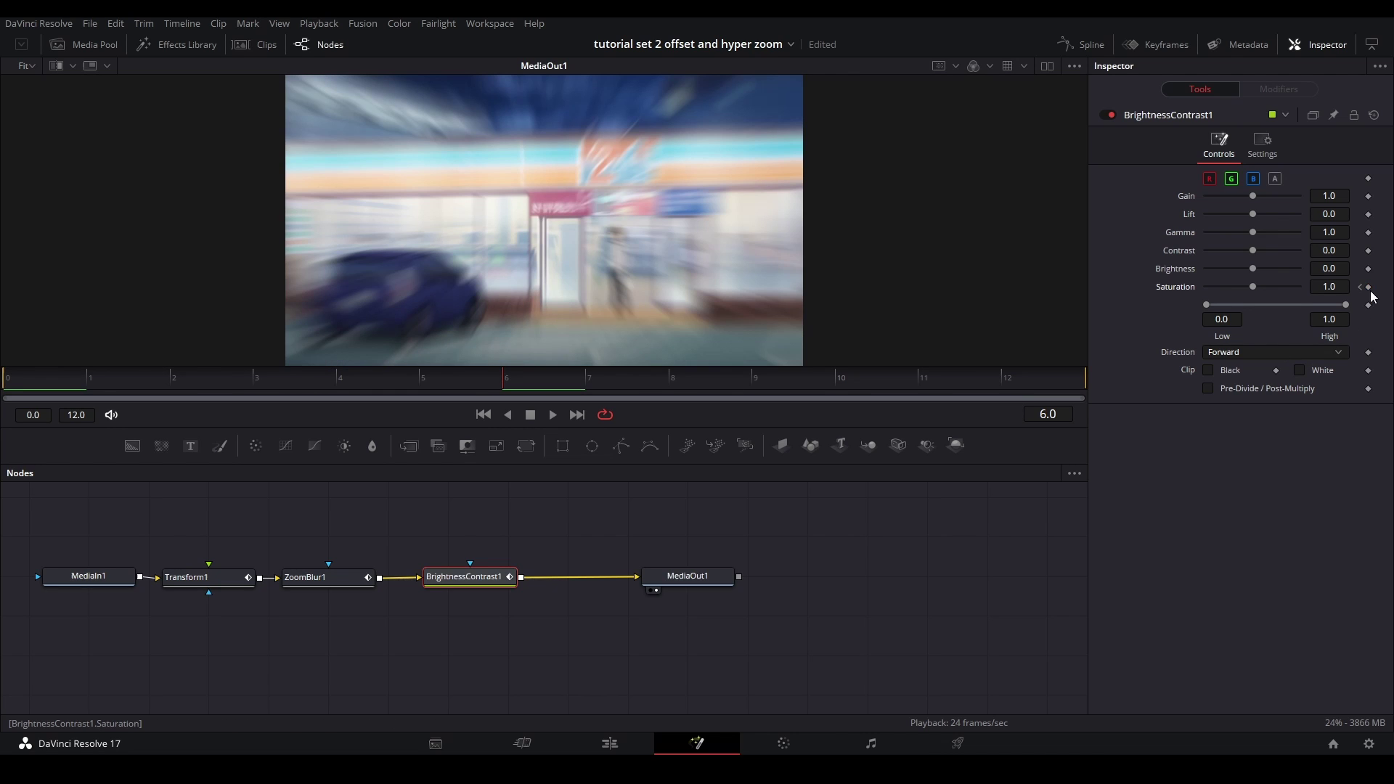
{"action": "left_click_drag", "start_coordinate": [1257, 289], "coordinate": [1216, 294]}
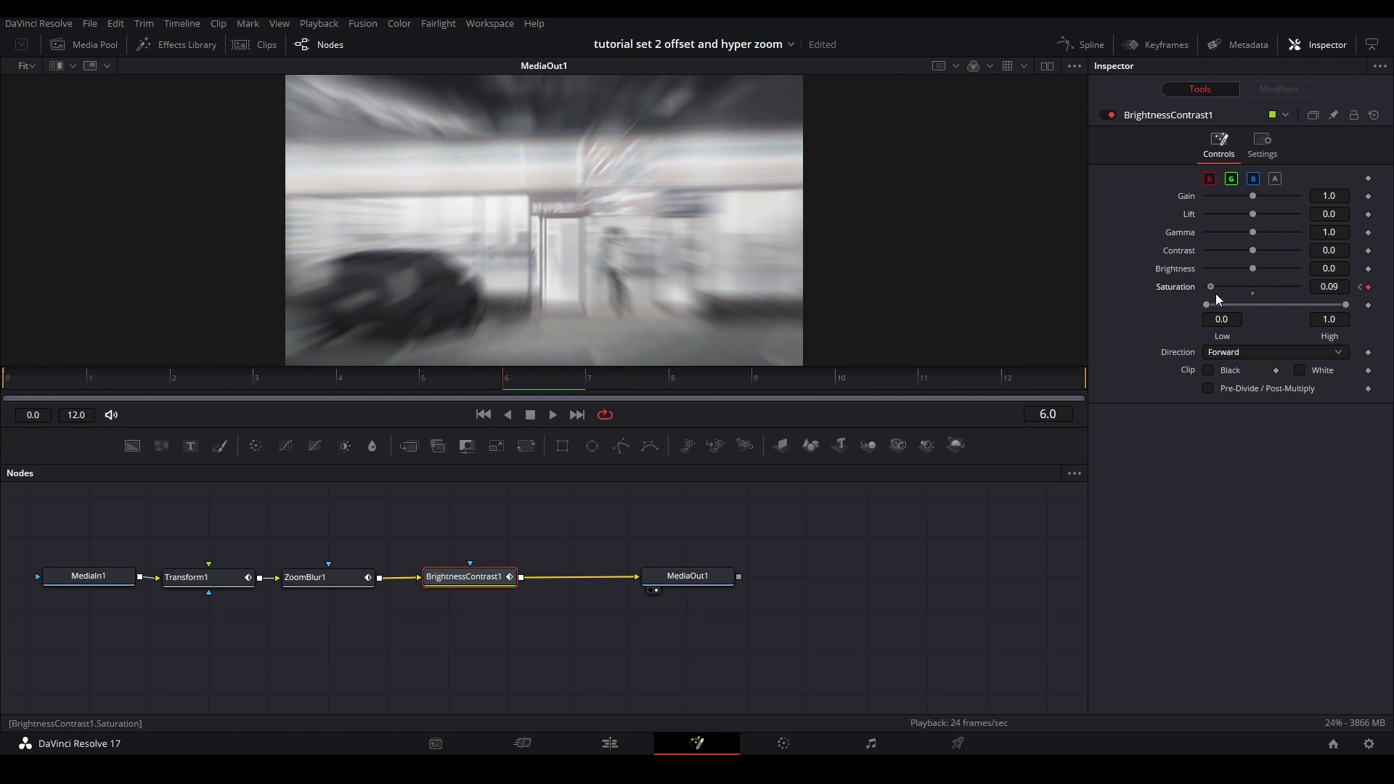
{"action": "left_click", "coordinate": [1064, 374]}
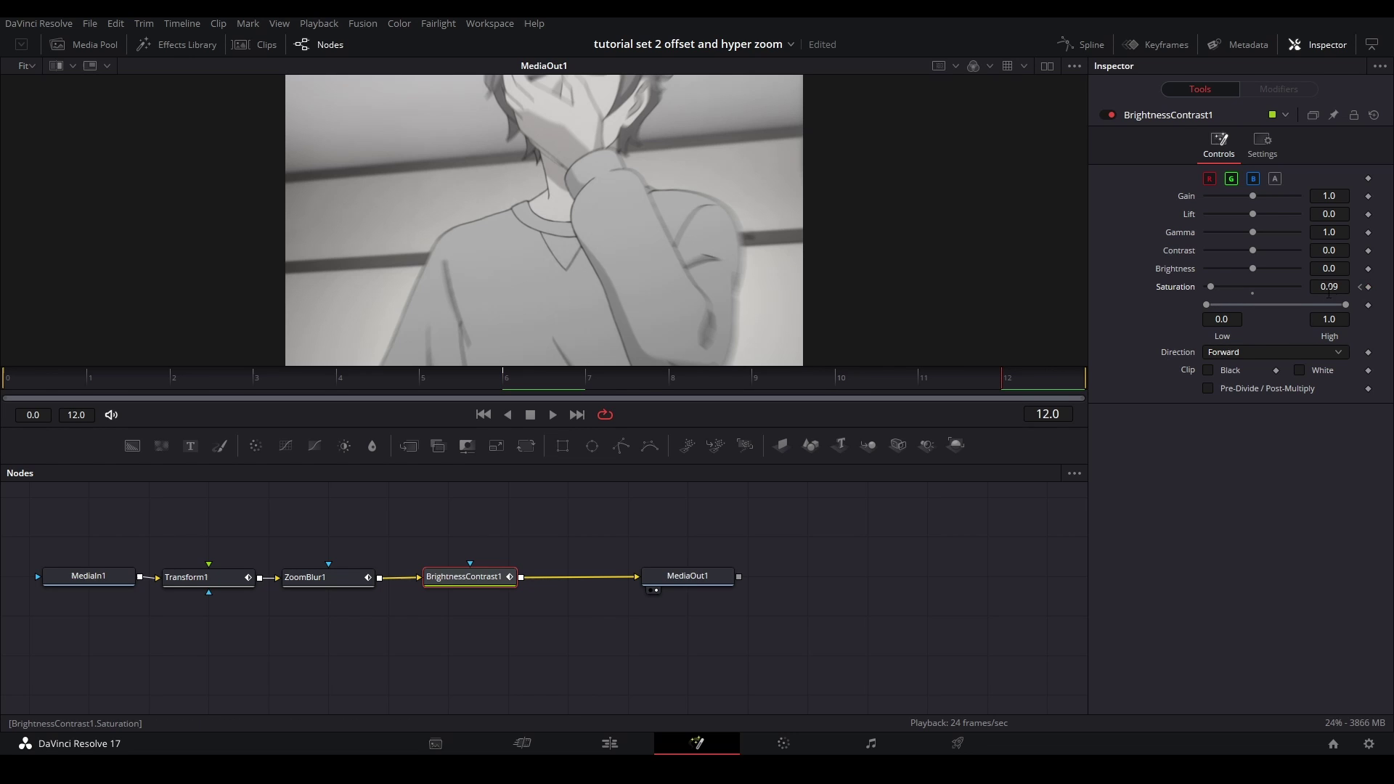
{"action": "left_click", "coordinate": [1250, 292]}
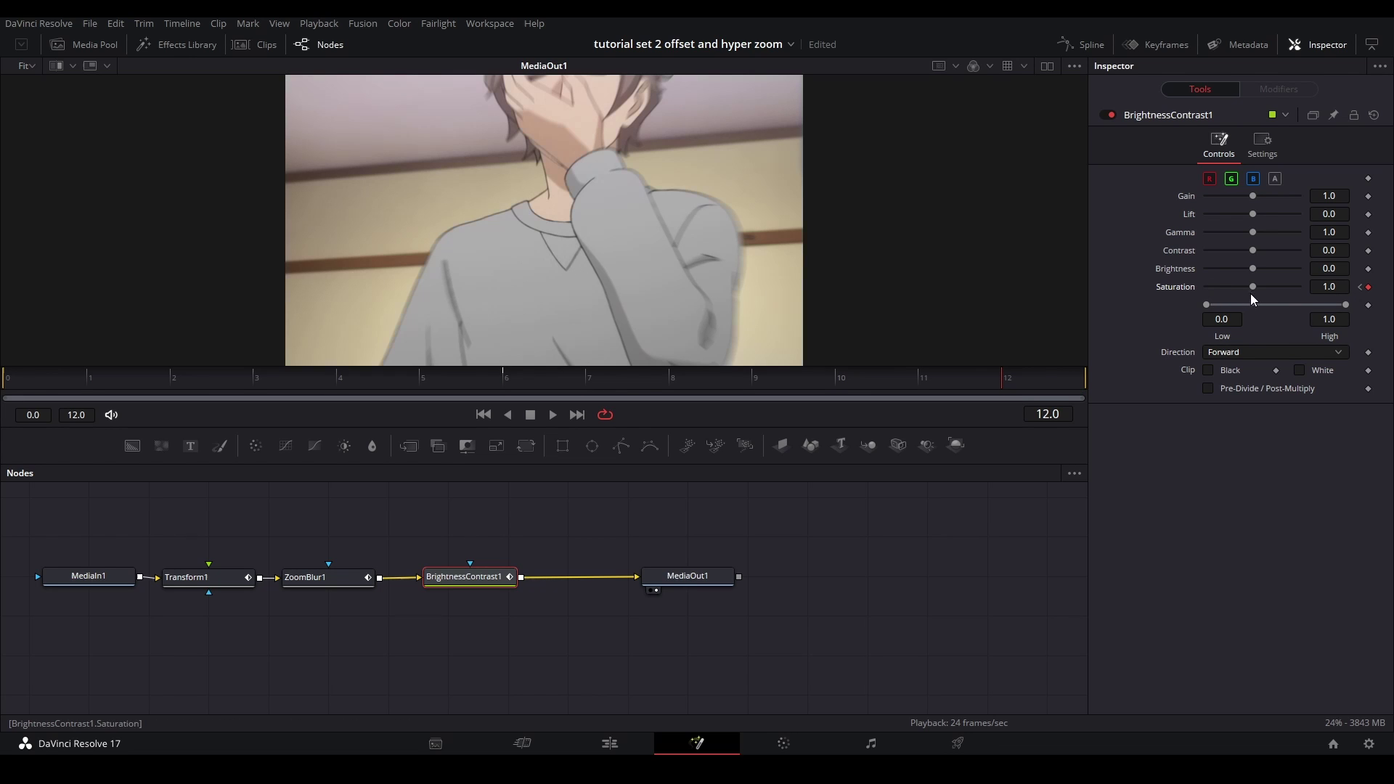
{"action": "left_click", "coordinate": [862, 525]}
- Play the Fusion composition from its start to check the zoom, blur and saturation animation
{"action": "left_click", "coordinate": [41, 378]}
{"action": "key", "text": "space"}
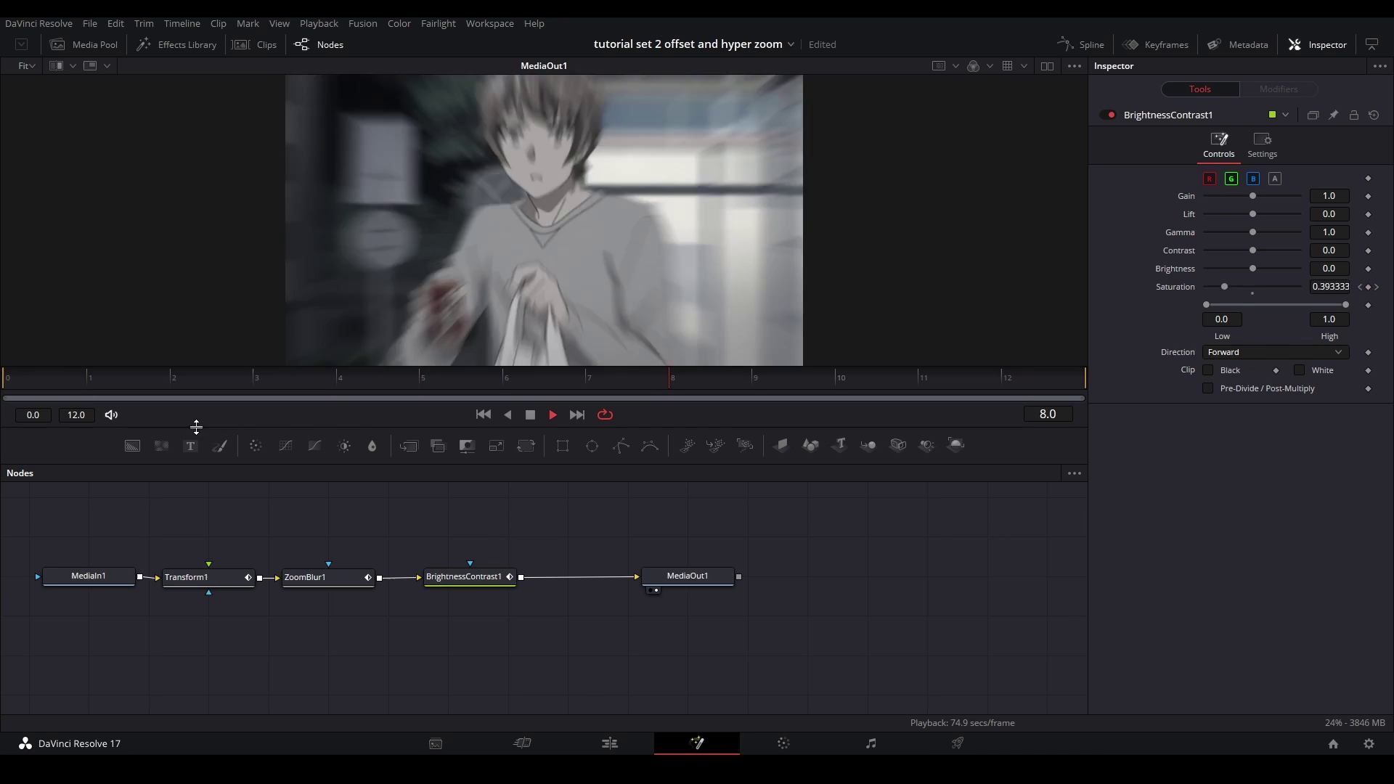
{"action": "key", "text": "space"}
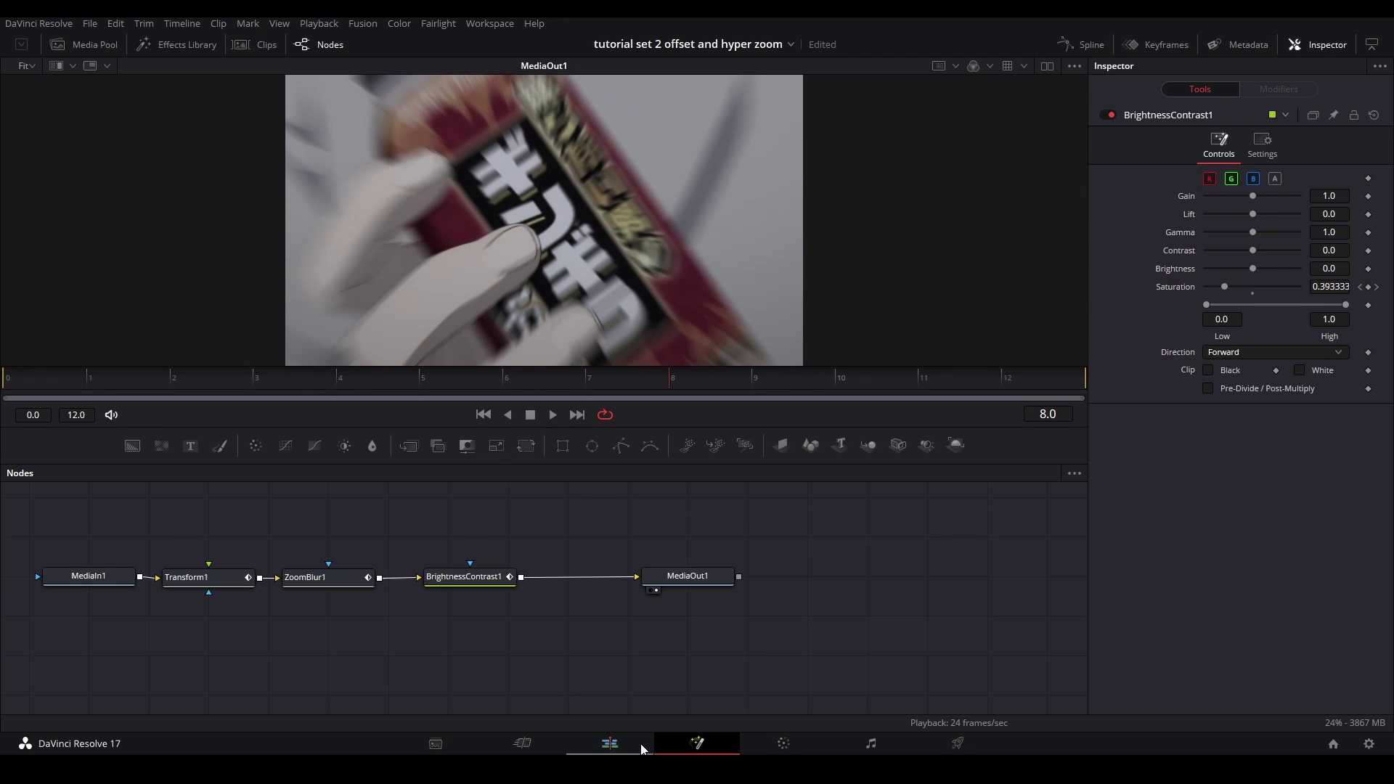
- Return to the Edit page and play Timeline 6 through the short clips to review the complete transition
{"action": "left_click", "coordinate": [645, 744]}
{"action": "left_click_drag", "start_coordinate": [900, 517], "coordinate": [838, 518]}
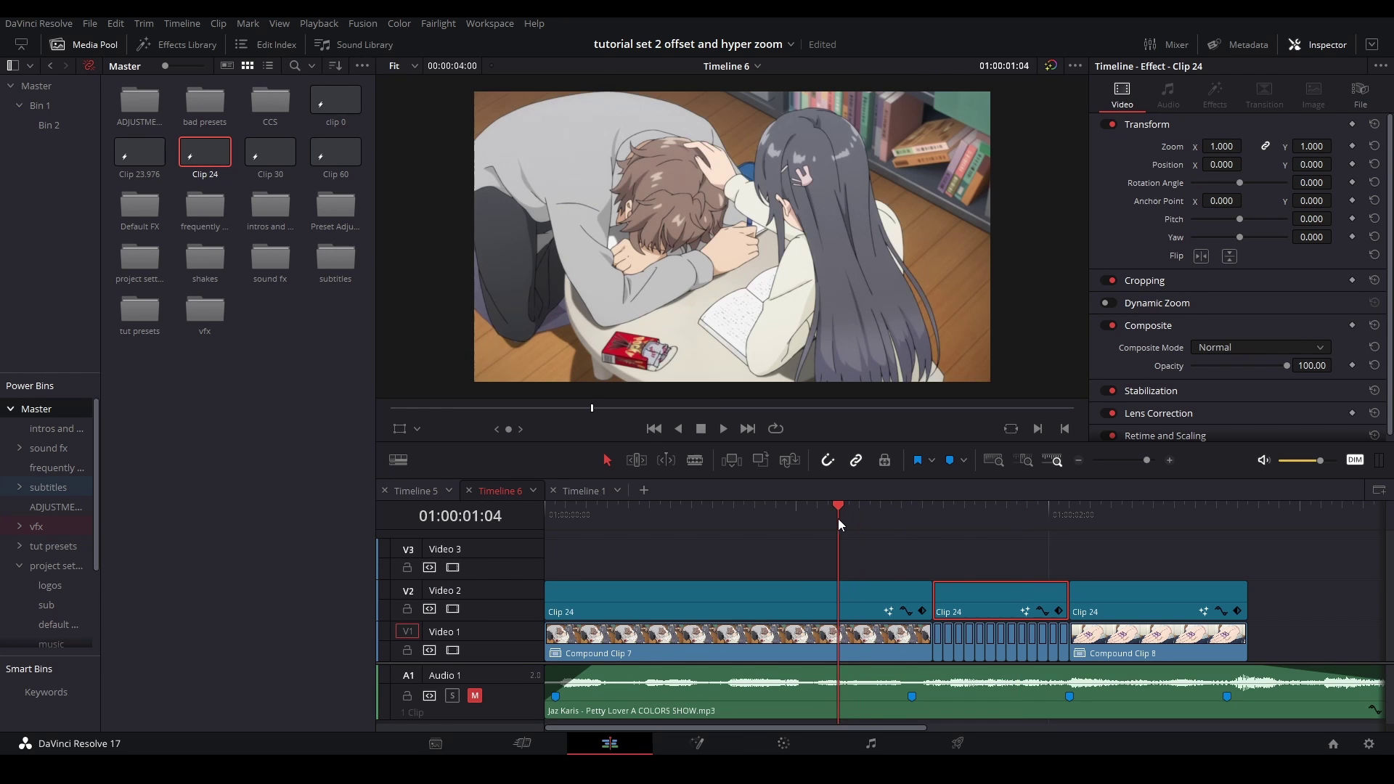
{"action": "key", "text": "space"}
{"action": "key", "text": "space"}
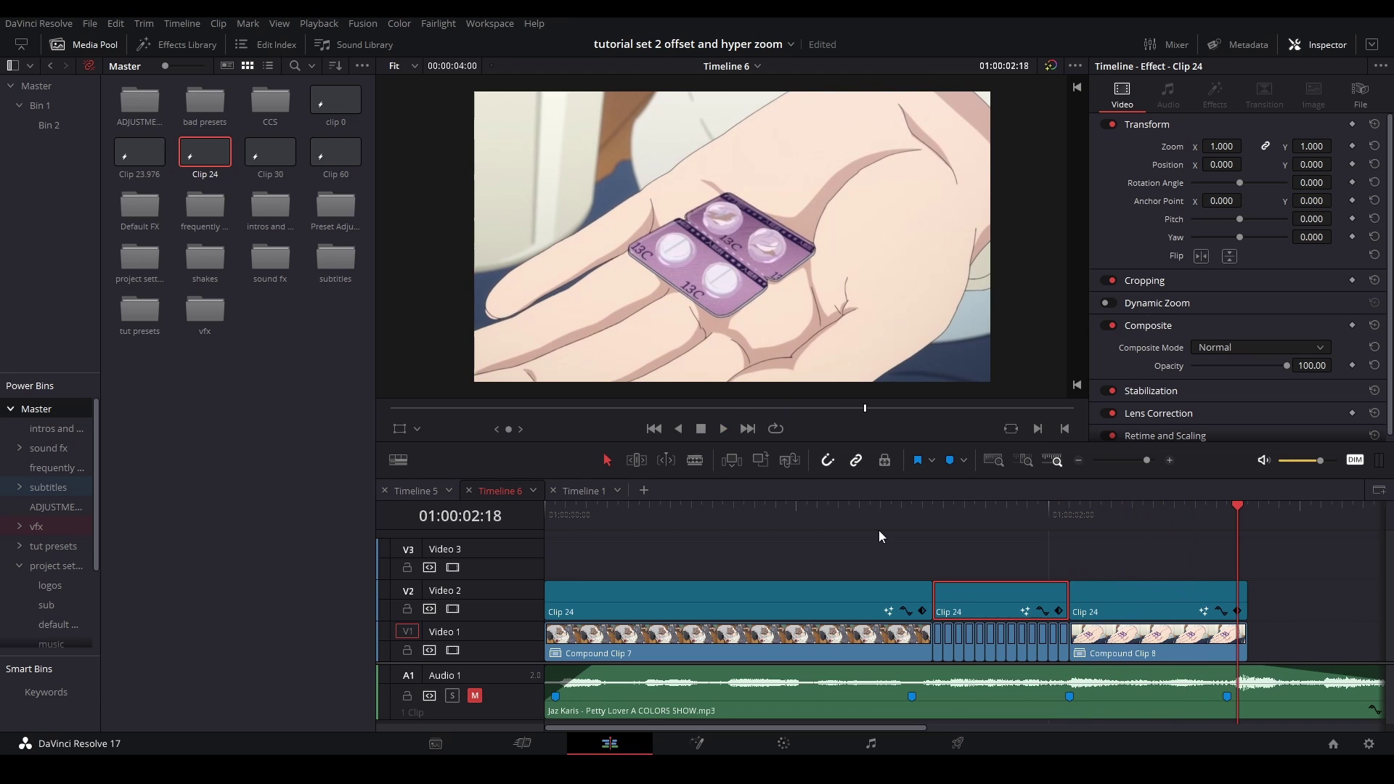
{"action": "scroll", "coordinate": [814, 533], "scroll_direction": "down", "scroll_amount": 2}
{"action": "left_click_drag", "start_coordinate": [791, 524], "coordinate": [494, 527]}
{"action": "key", "text": "space"}
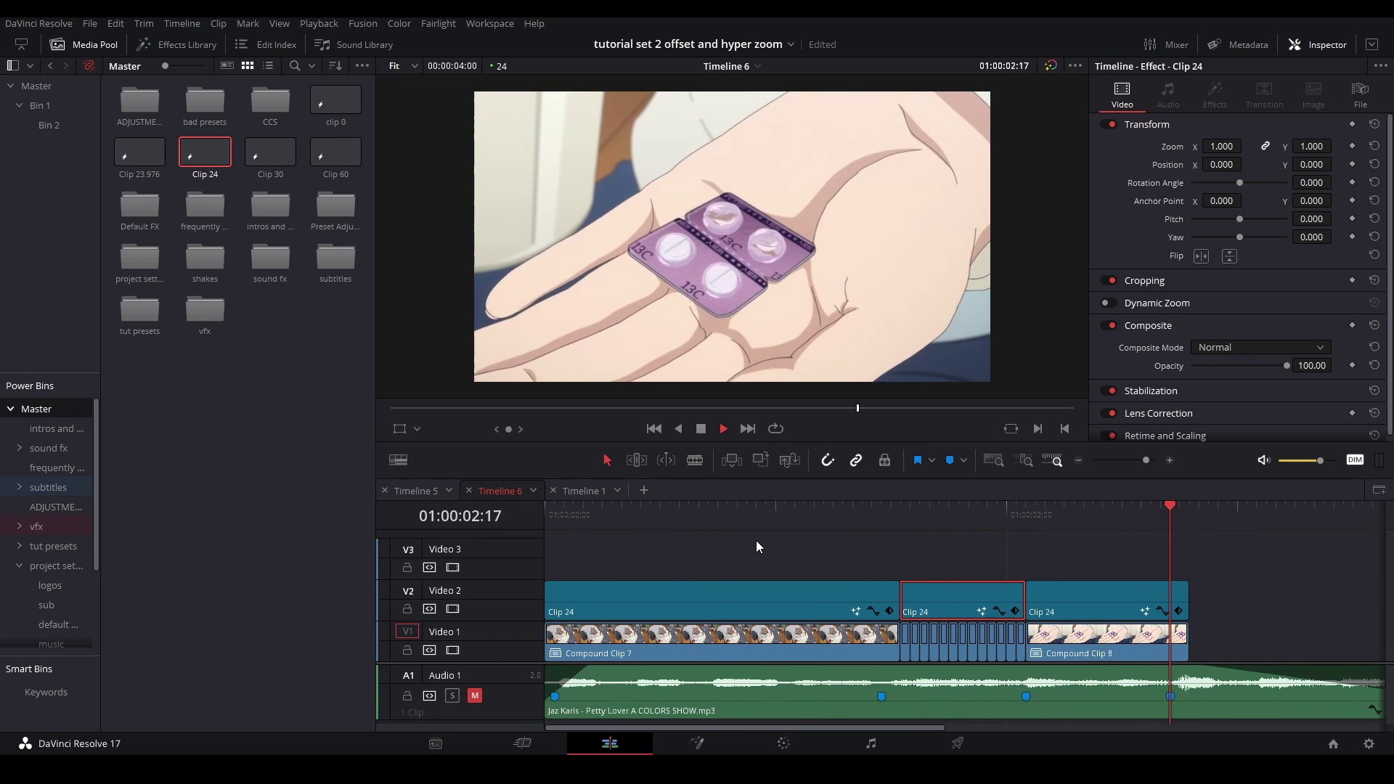
{"action": "key", "text": "space"}
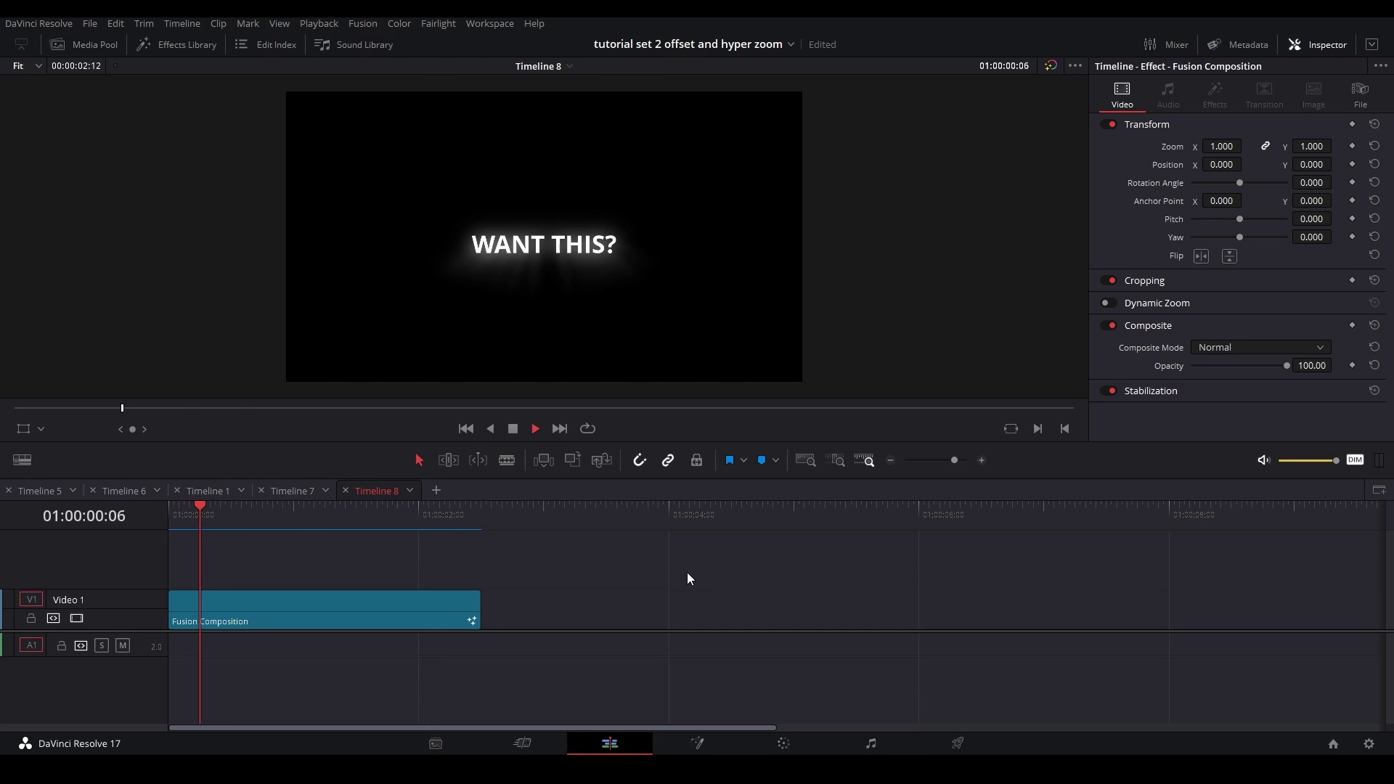
- Add a Fusion Composition at 01:00:02:21 on Timeline 8's Video 1 and cut it to end at 01:00:04:21
{"action": "left_click", "coordinate": [174, 44]}
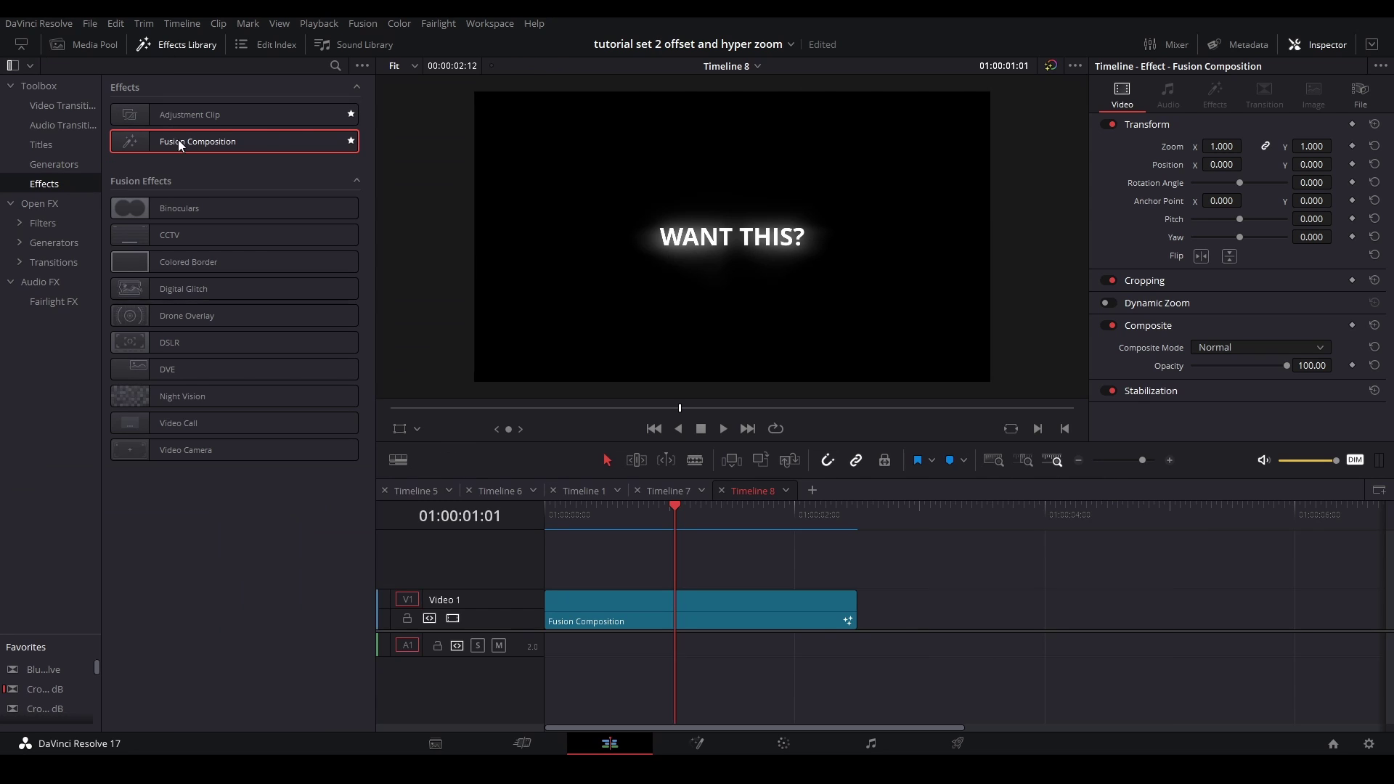
{"action": "left_click_drag", "start_coordinate": [180, 146], "coordinate": [907, 623]}
{"action": "scroll", "coordinate": [794, 582], "scroll_direction": "right", "scroll_amount": 5}
{"action": "left_click", "coordinate": [633, 516]}
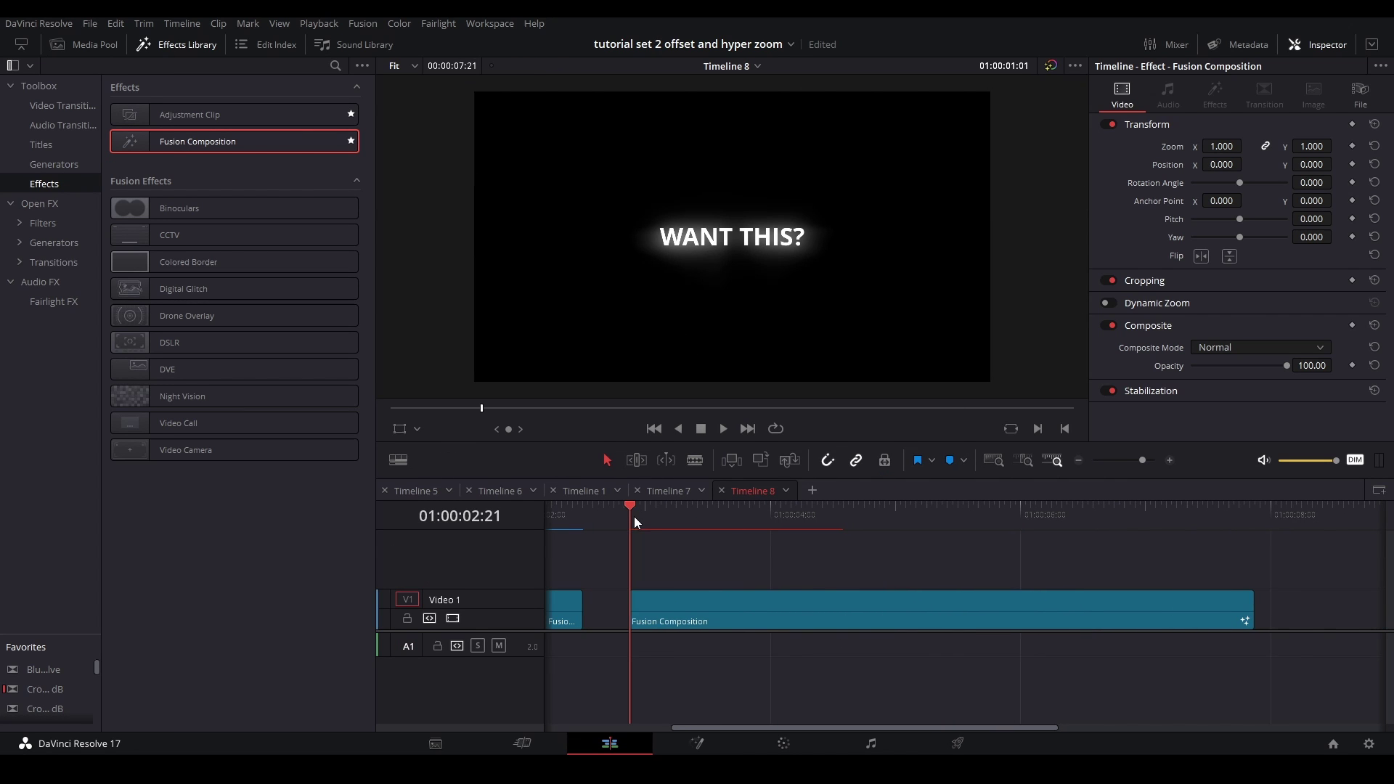
{"action": "key", "text": "shift+Right"}
{"action": "key", "text": "shift+Right"}
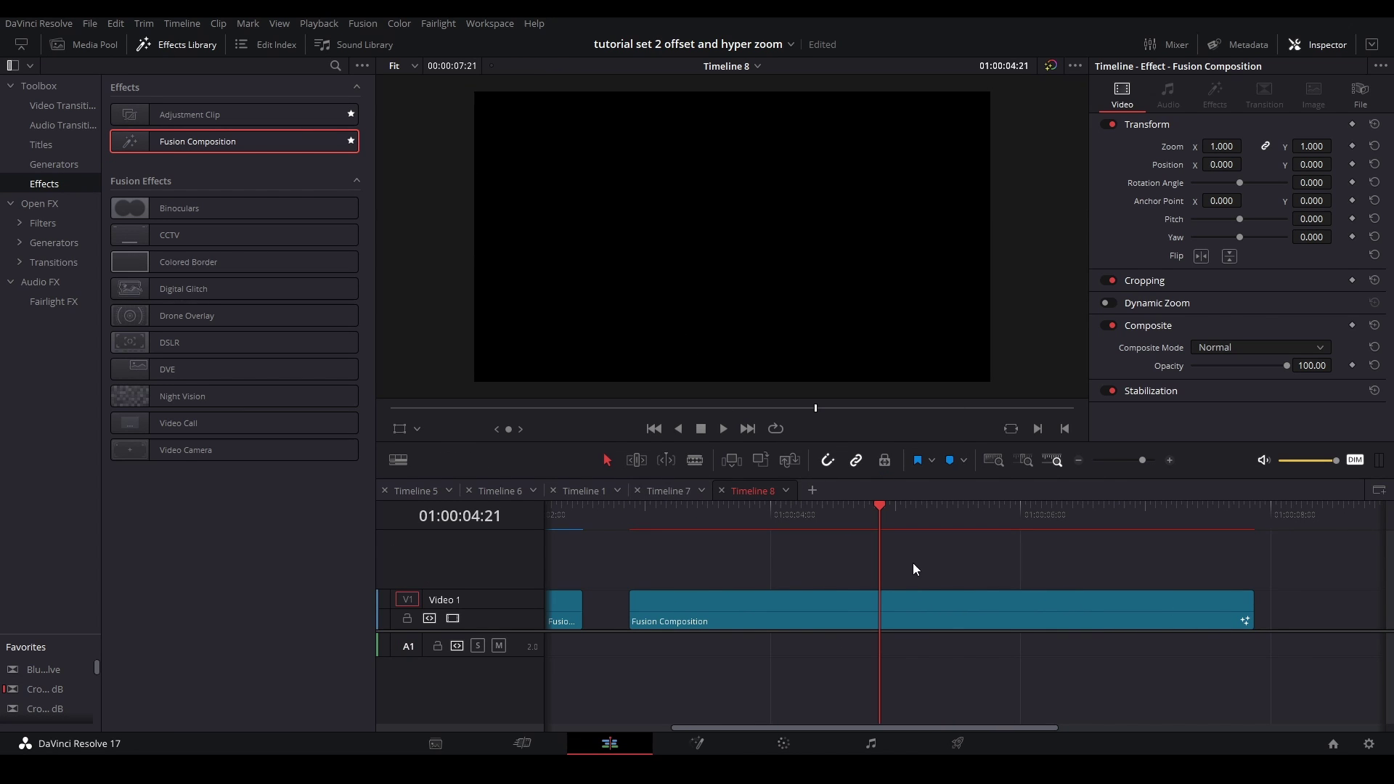
{"action": "left_click", "coordinate": [744, 517]}
{"action": "key", "text": "BackSpace"}
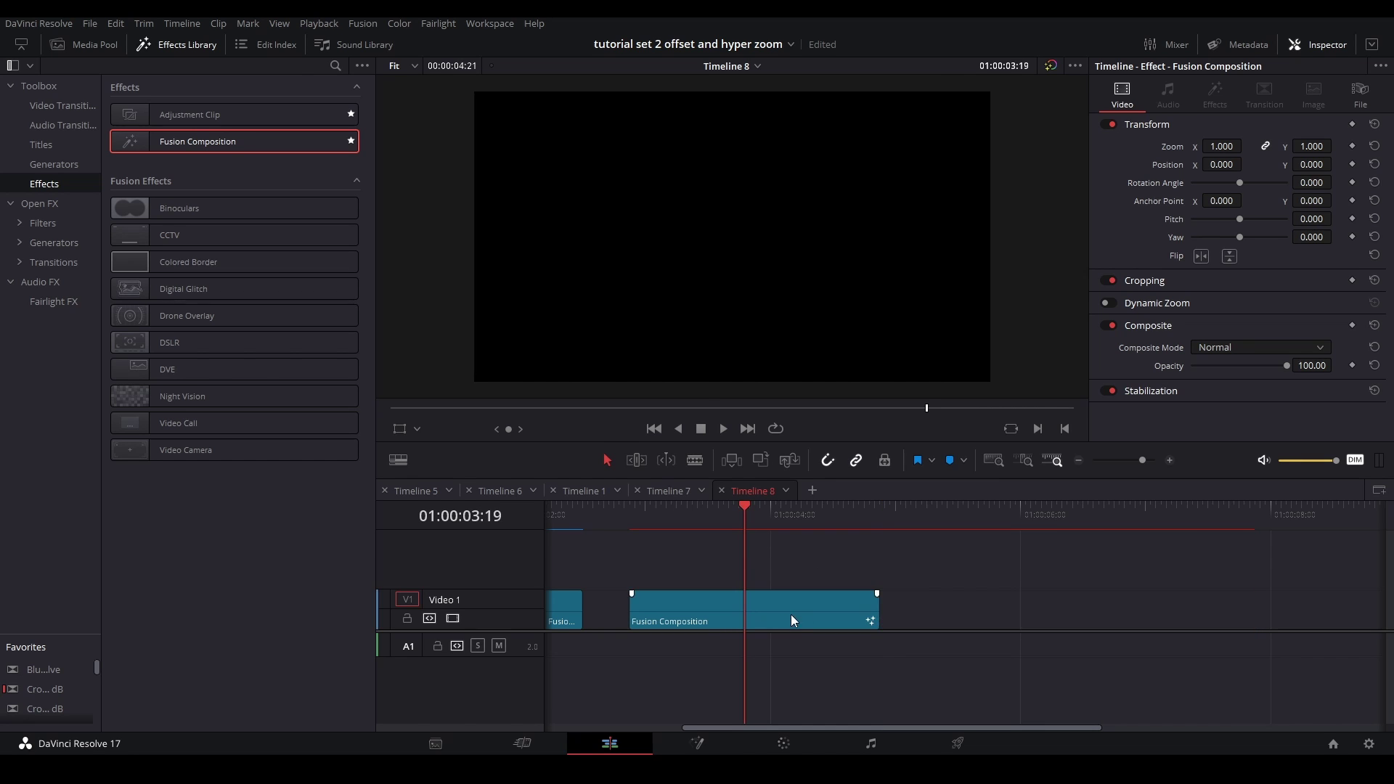
- Open the new composition in Fusion and connect a Background to MediaOut1 with a Text+ node merged over it
{"action": "left_click", "coordinate": [696, 742]}
{"action": "left_click_drag", "start_coordinate": [131, 446], "coordinate": [733, 610]}
{"action": "left_click_drag", "start_coordinate": [145, 595], "coordinate": [138, 619]}
{"action": "left_click_drag", "start_coordinate": [190, 444], "coordinate": [182, 619]}
{"action": "left_click_drag", "start_coordinate": [344, 580], "coordinate": [347, 560]}
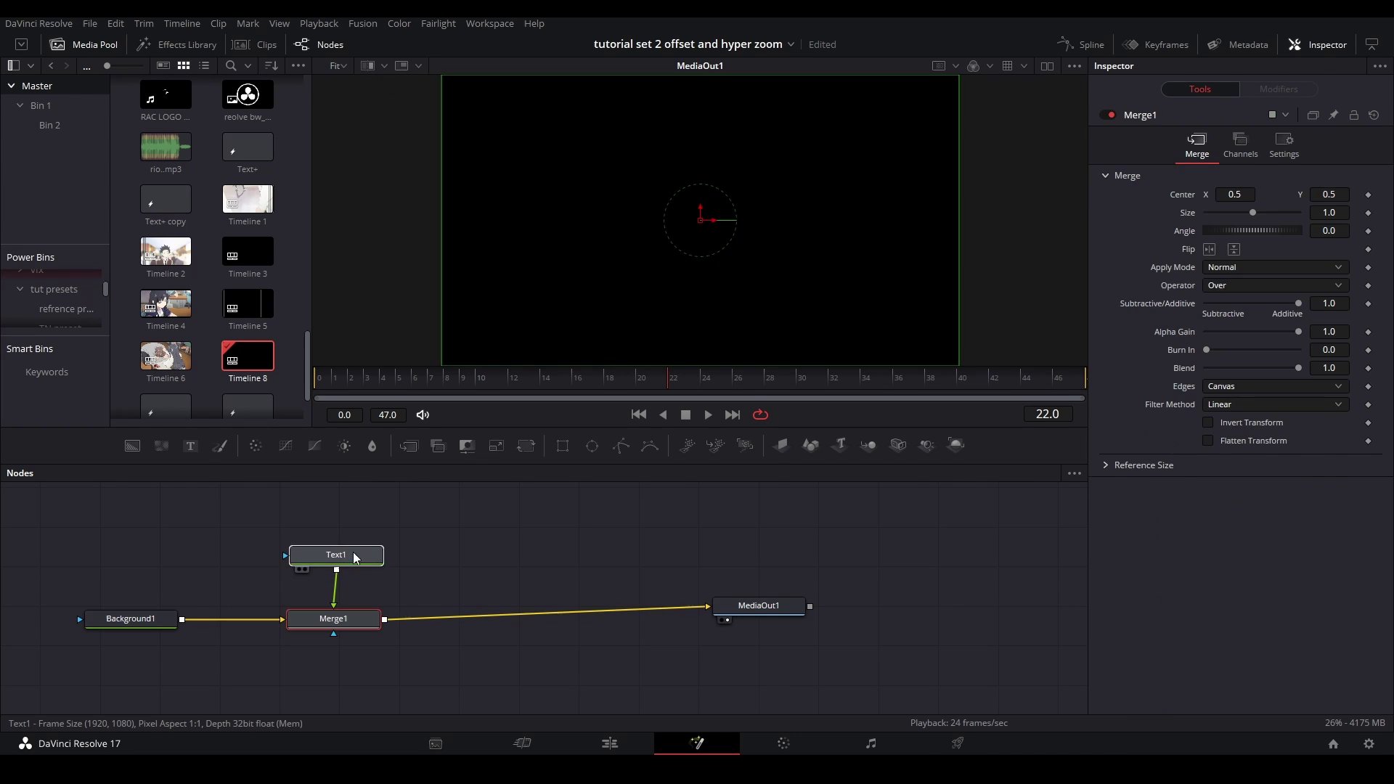
- Set Text1's content to "WANT THIS" and connect a Rectangle mask to the text node
{"action": "left_click", "coordinate": [1167, 256]}
{"action": "type", "text": "WA"}
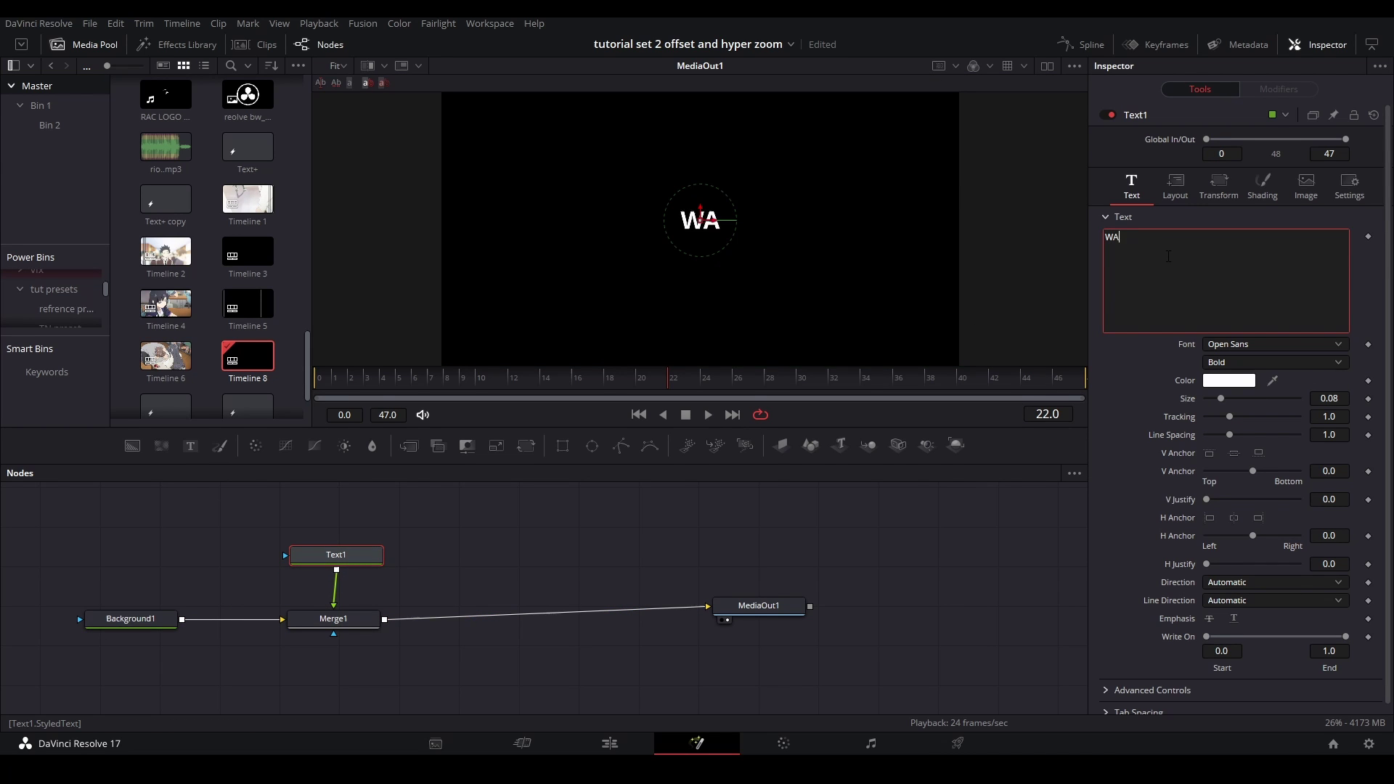
{"action": "type", "text": "NT THIS"}
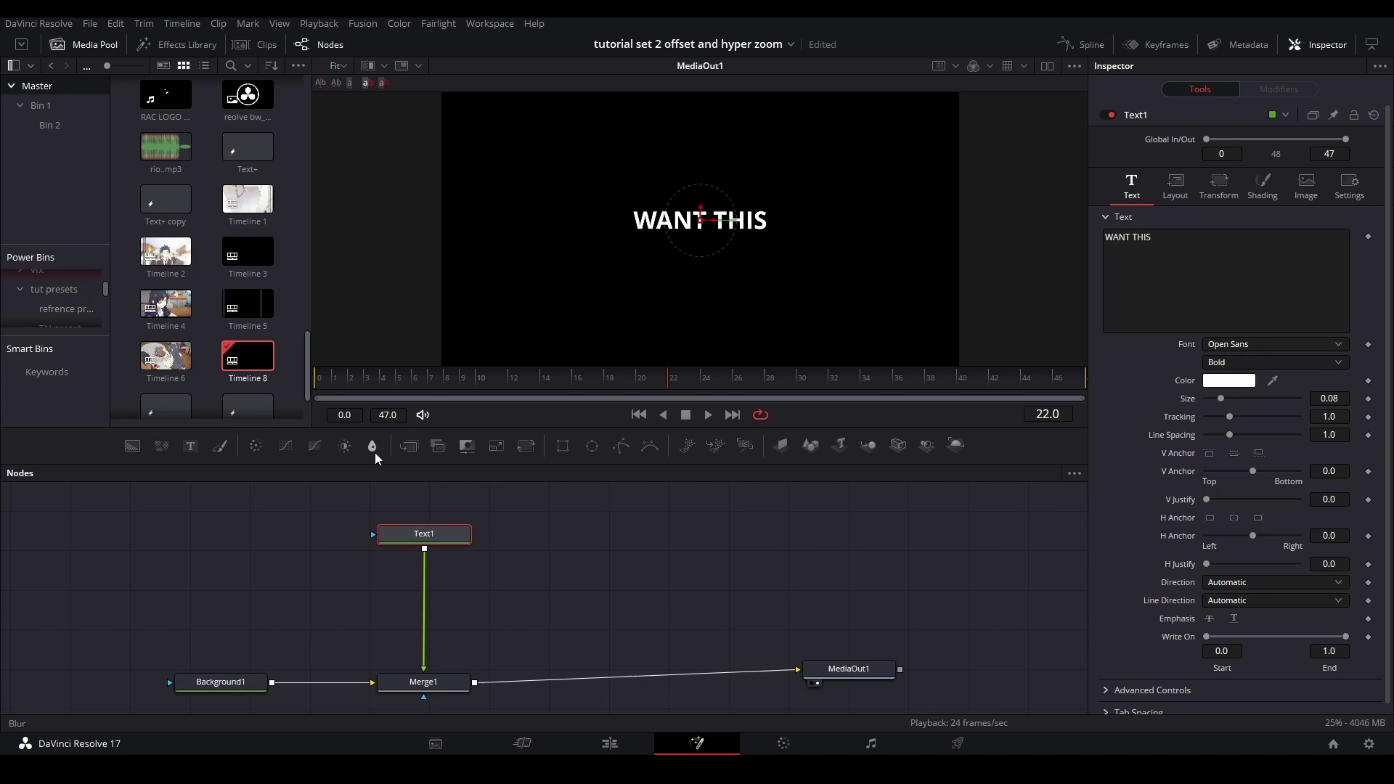
{"action": "left_click_drag", "start_coordinate": [562, 445], "coordinate": [383, 536]}
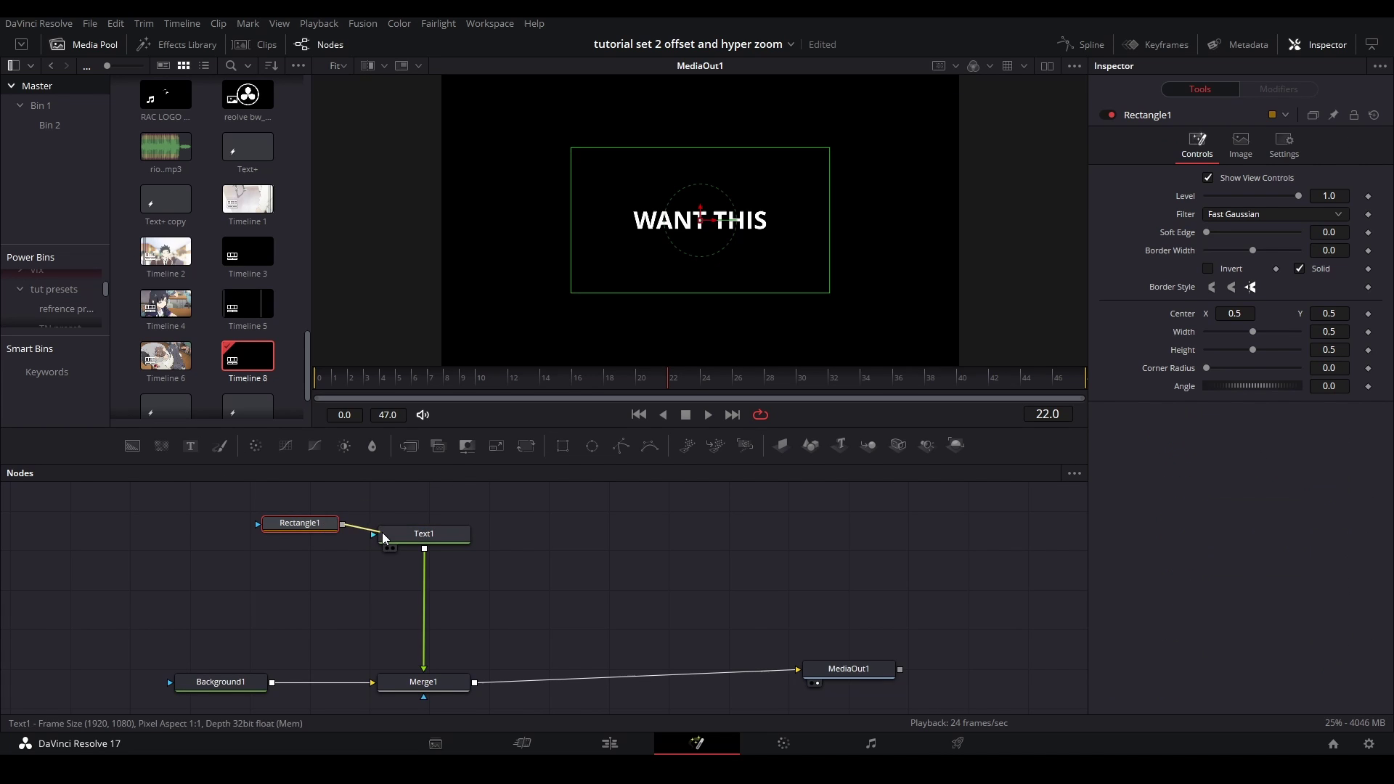
{"action": "left_click_drag", "start_coordinate": [300, 522], "coordinate": [282, 540]}
- Keyframe Text1's layout Center at 0.5, 0.5 on the last frame and at Y about 0.408 on frame 0
{"action": "left_click", "coordinate": [424, 533]}
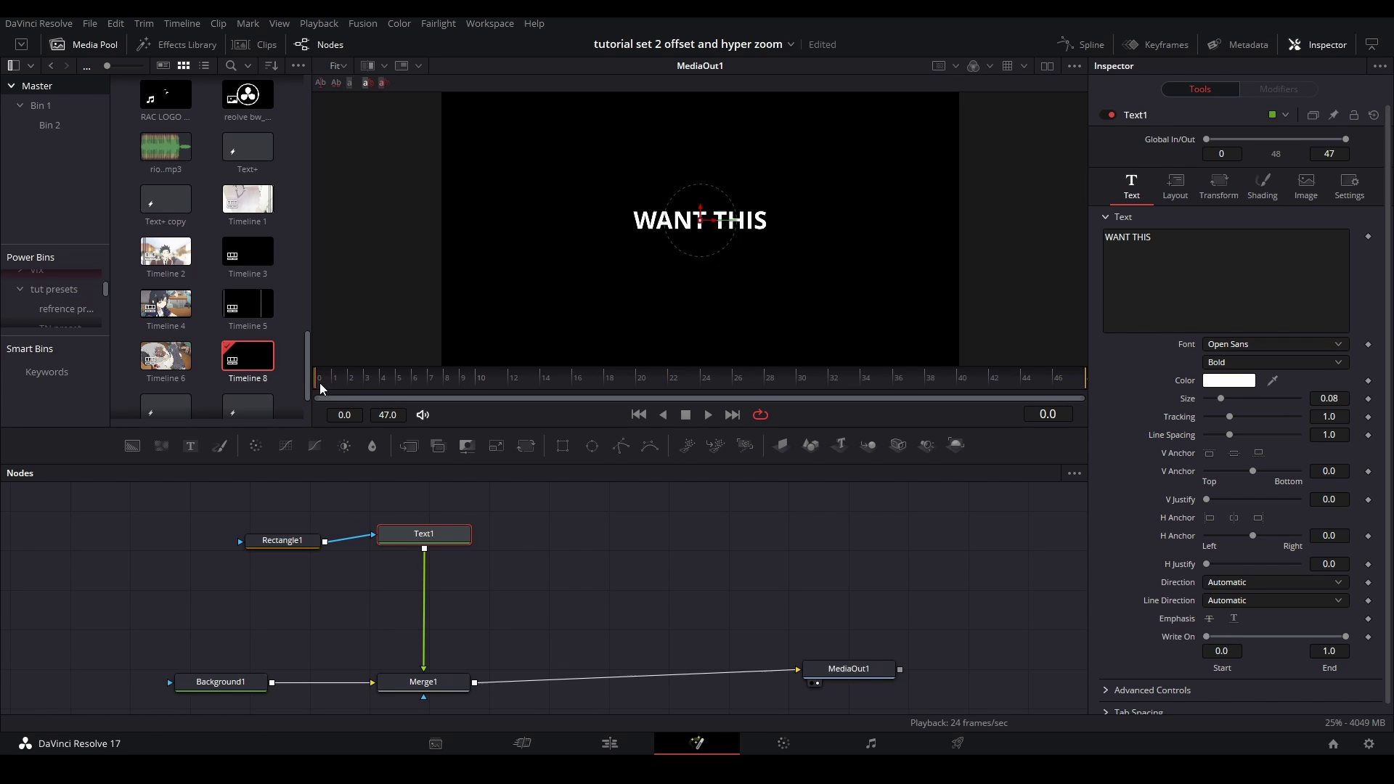
{"action": "left_click", "coordinate": [1177, 187]}
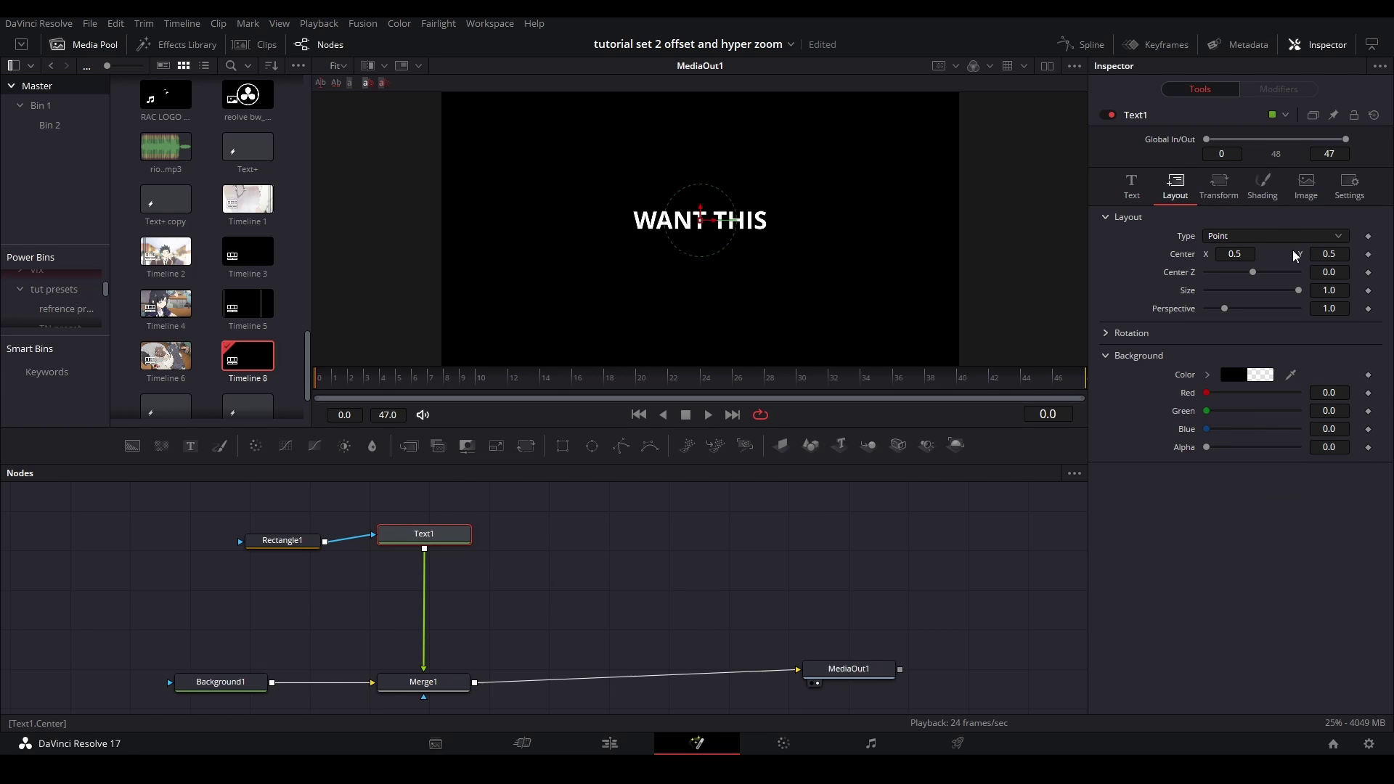
{"action": "left_click", "coordinate": [1367, 254]}
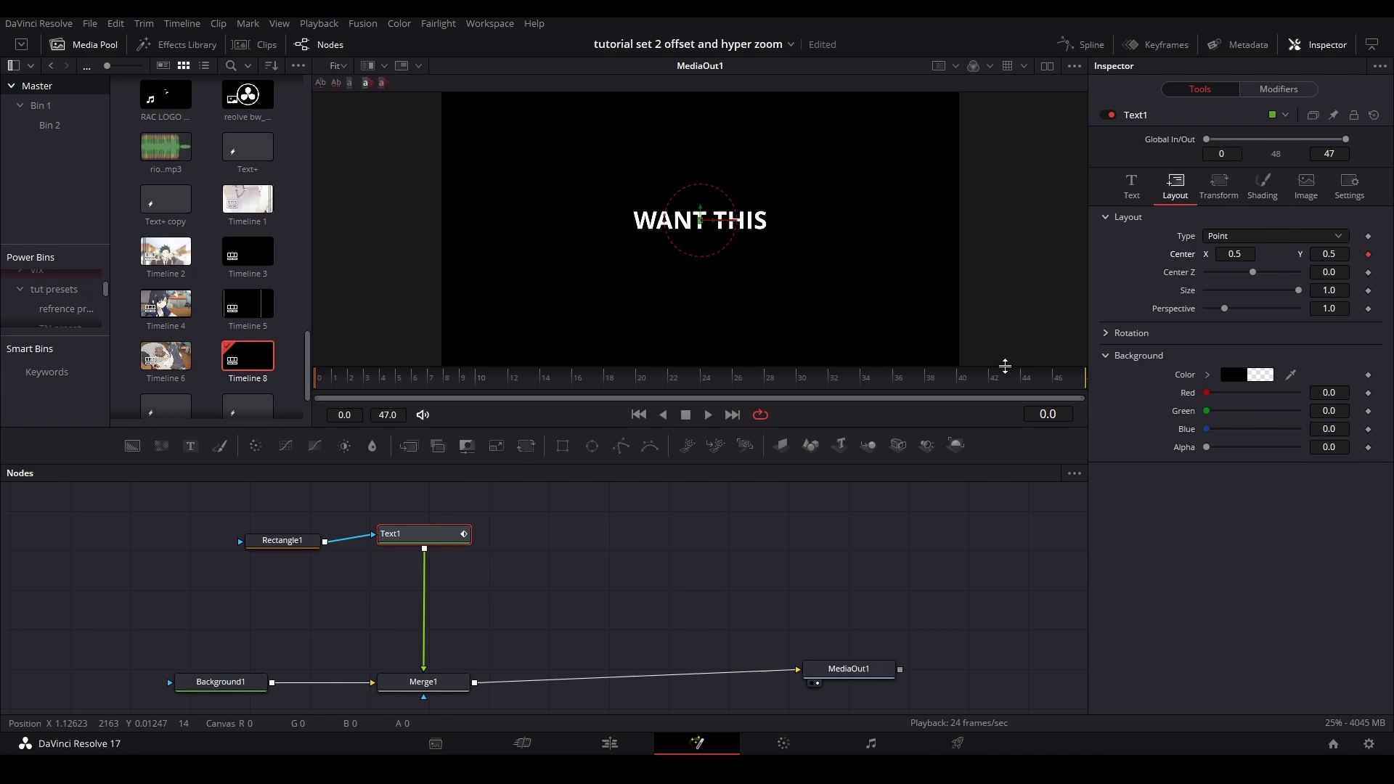
{"action": "key", "text": "End"}
{"action": "key", "text": "Home"}
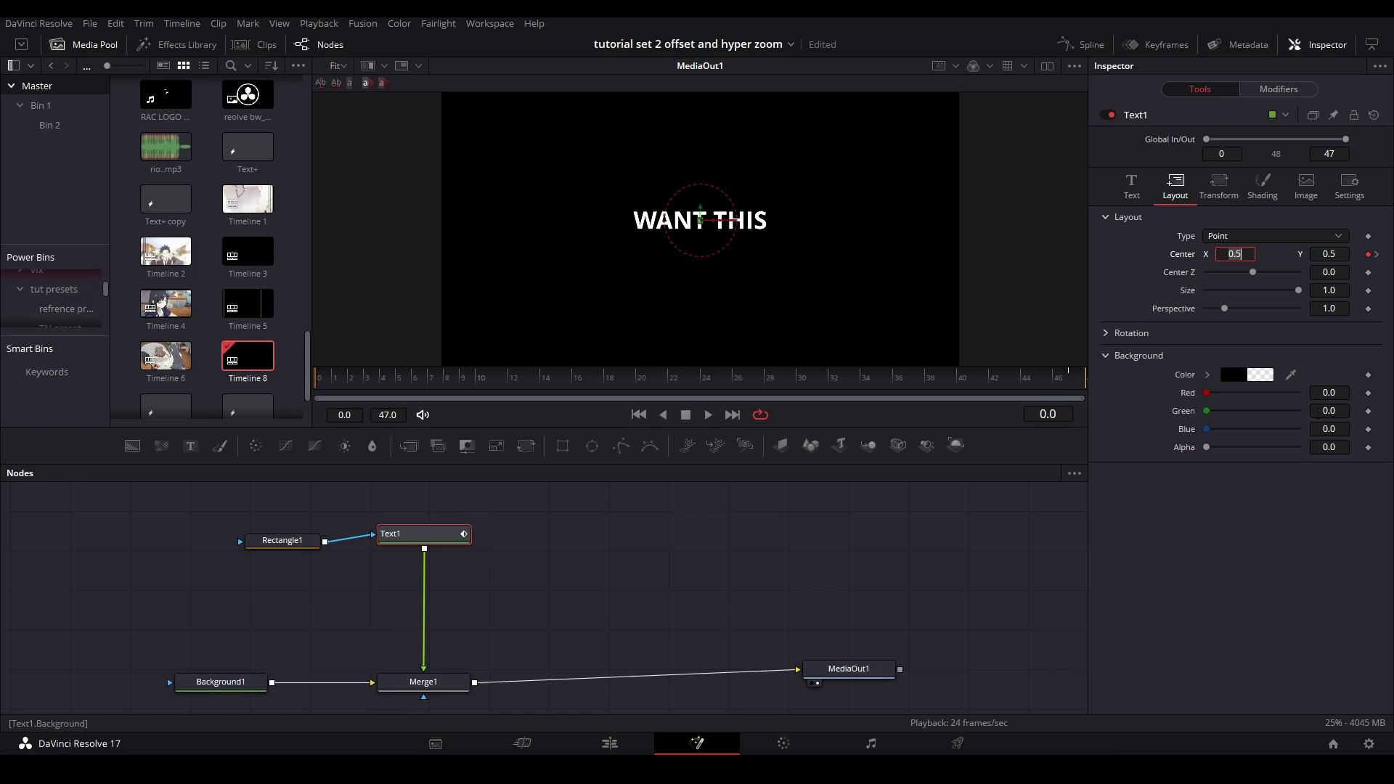
{"action": "left_click_drag", "start_coordinate": [700, 218], "coordinate": [700, 244]}
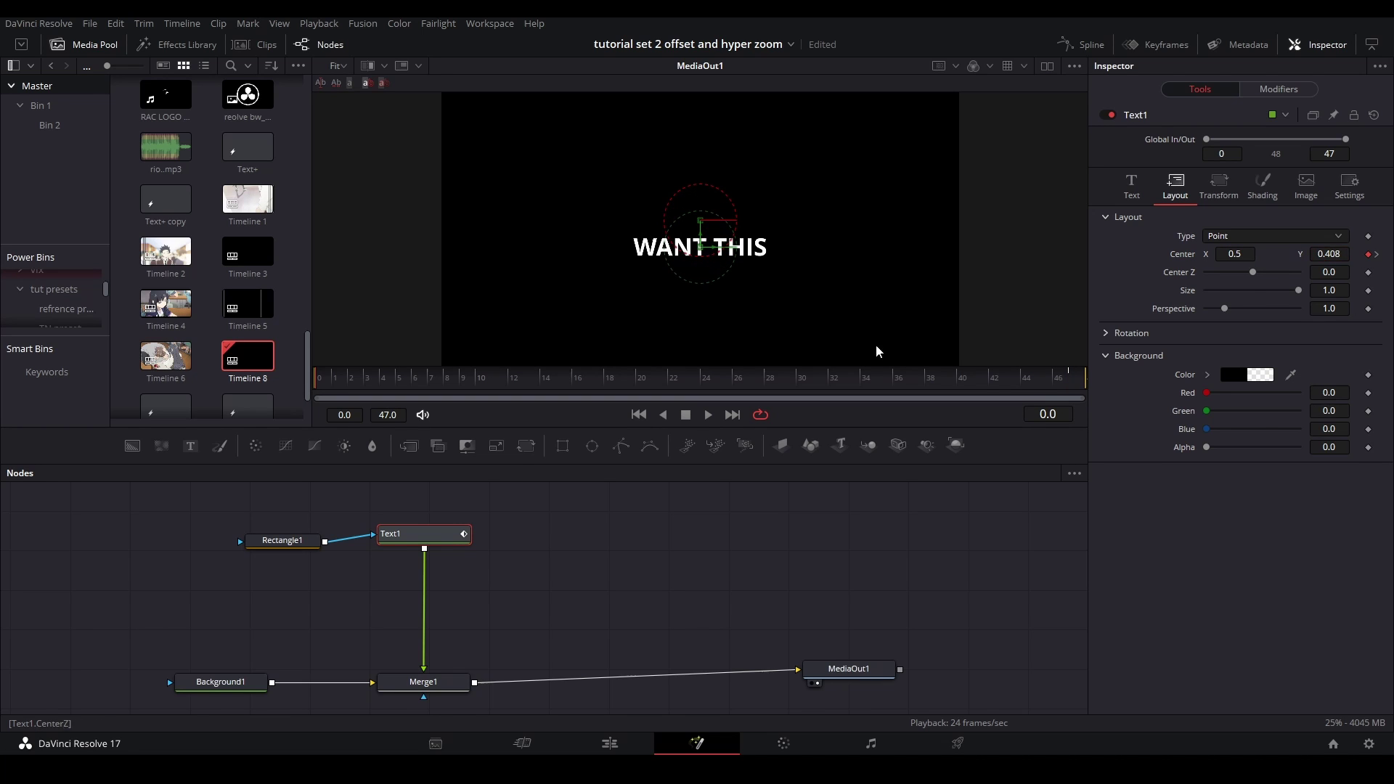
- Shrink the Rectangle1 mask's height to about 0.121 around the centre of the frame and play back the text reveal
{"action": "left_click", "coordinate": [282, 540]}
{"action": "left_click_drag", "start_coordinate": [716, 293], "coordinate": [728, 243]}
{"action": "key", "text": "space"}
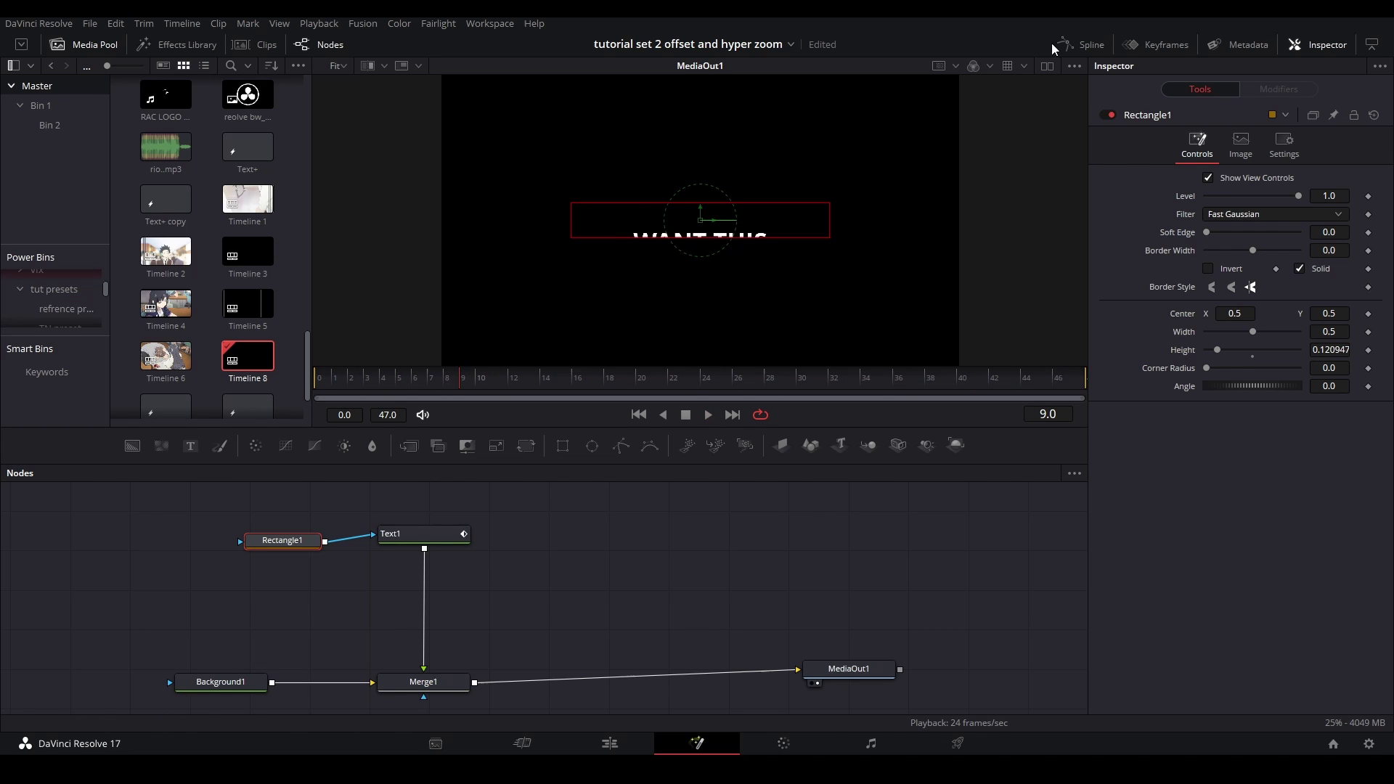
{"action": "key", "text": "space"}
- Smooth both keyframes of Text1's Center displacement spline and raise the first keyframe's handle for a fast start and slow finish
{"action": "left_click", "coordinate": [1082, 44]}
{"action": "left_click", "coordinate": [209, 543]}
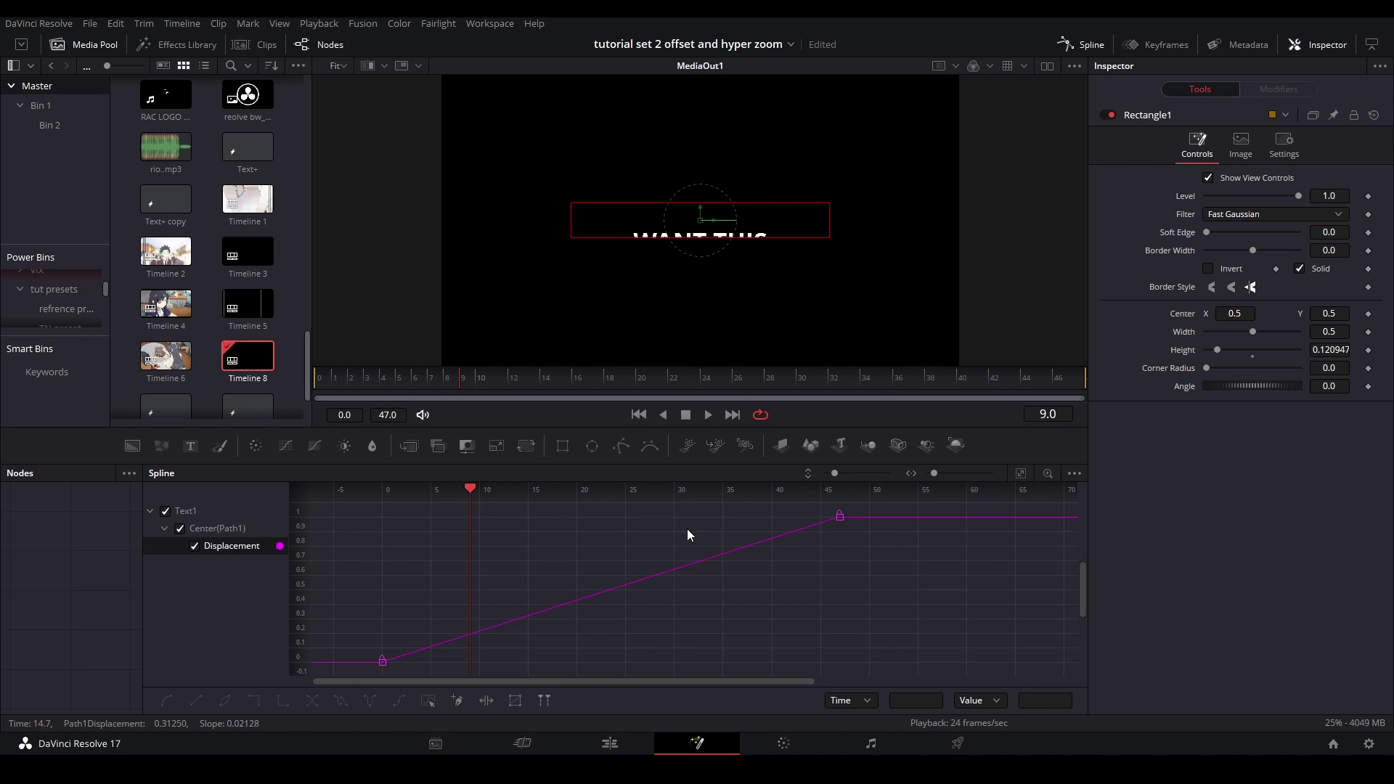
{"action": "left_click", "coordinate": [1020, 472]}
{"action": "left_click_drag", "start_coordinate": [1039, 498], "coordinate": [875, 570]}
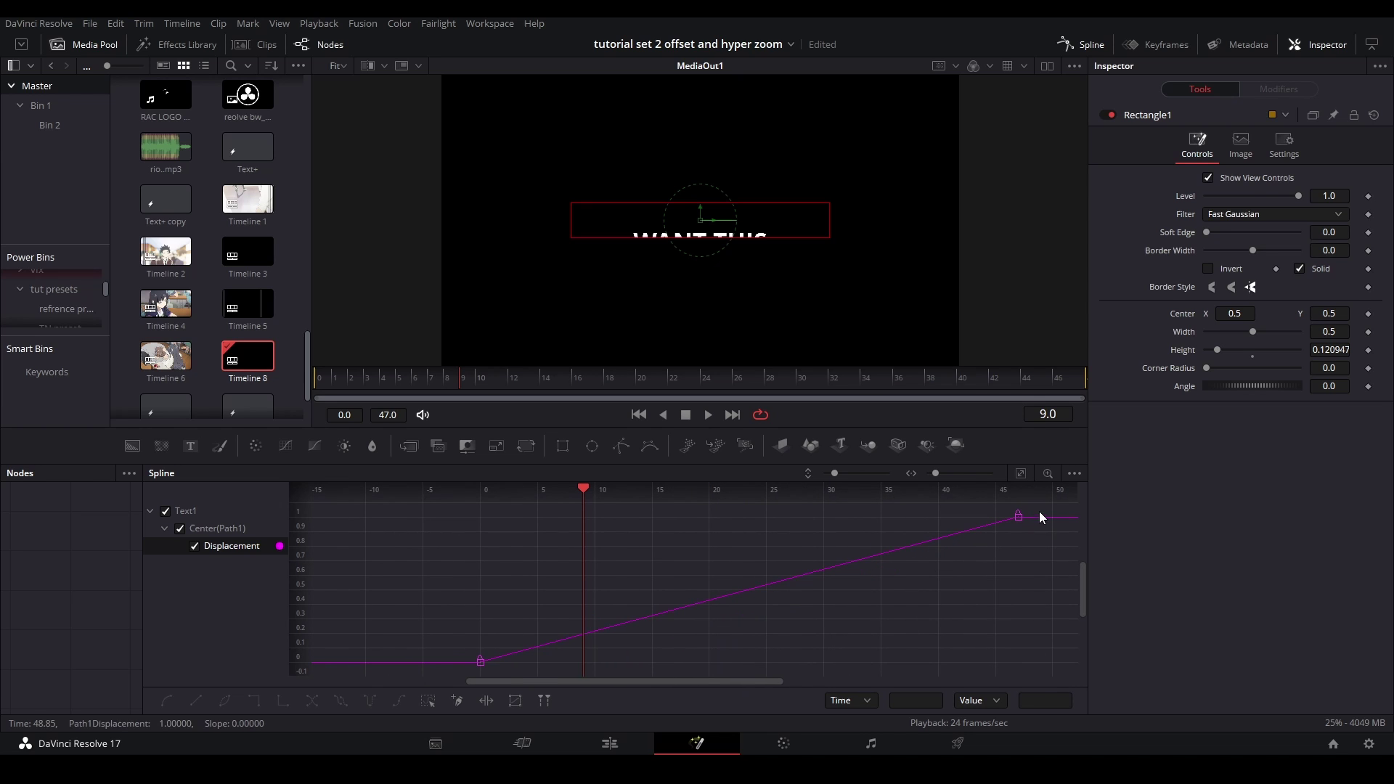
{"action": "left_click_drag", "start_coordinate": [1041, 511], "coordinate": [479, 674]}
{"action": "key", "text": "s"}
{"action": "left_click_drag", "start_coordinate": [657, 663], "coordinate": [481, 523]}
{"action": "left_click", "coordinate": [317, 383]}
{"action": "key", "text": "space"}
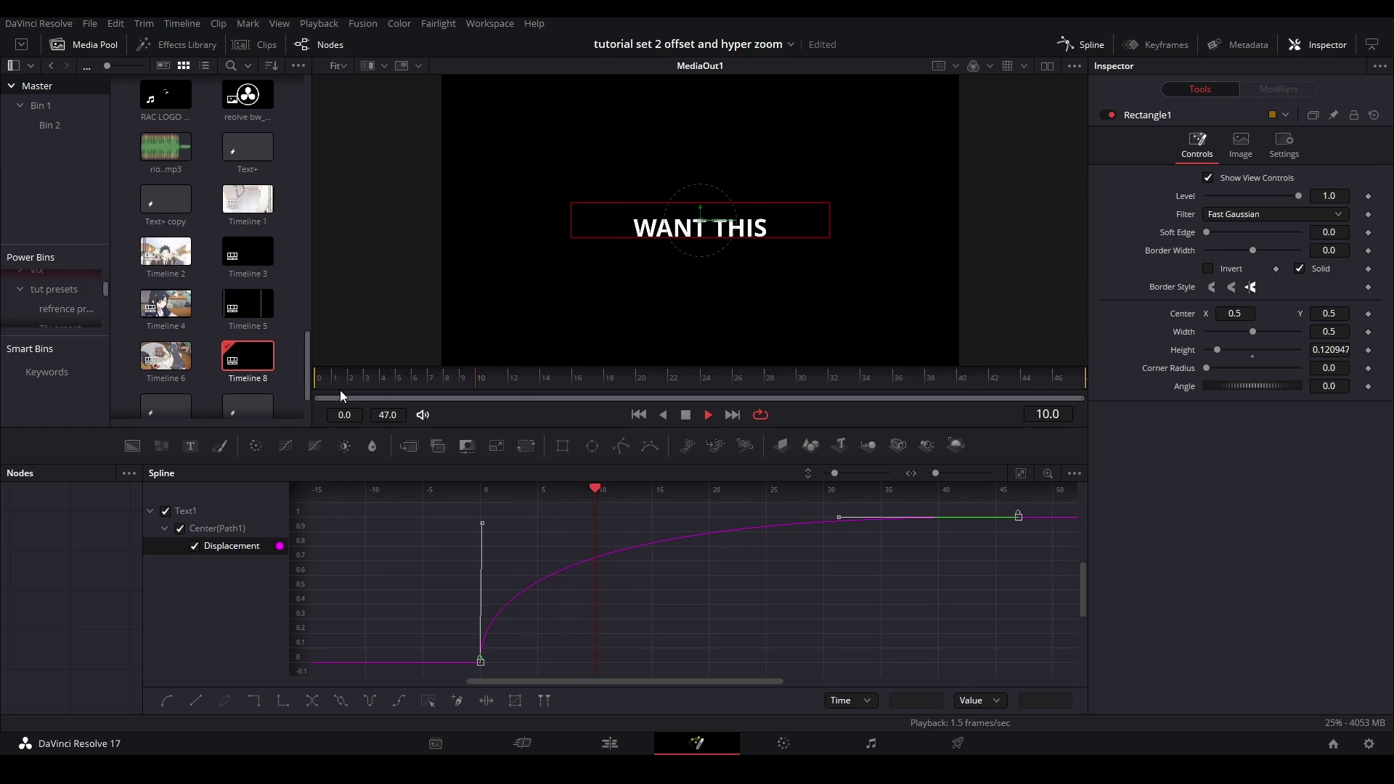
{"action": "key", "text": "space"}
{"action": "key", "text": "F8"}
- Insert a Glow node between Text1 and Merge1
{"action": "left_click", "coordinate": [418, 530]}
{"action": "key", "text": "shift+space"}
{"action": "type", "text": "rays"}
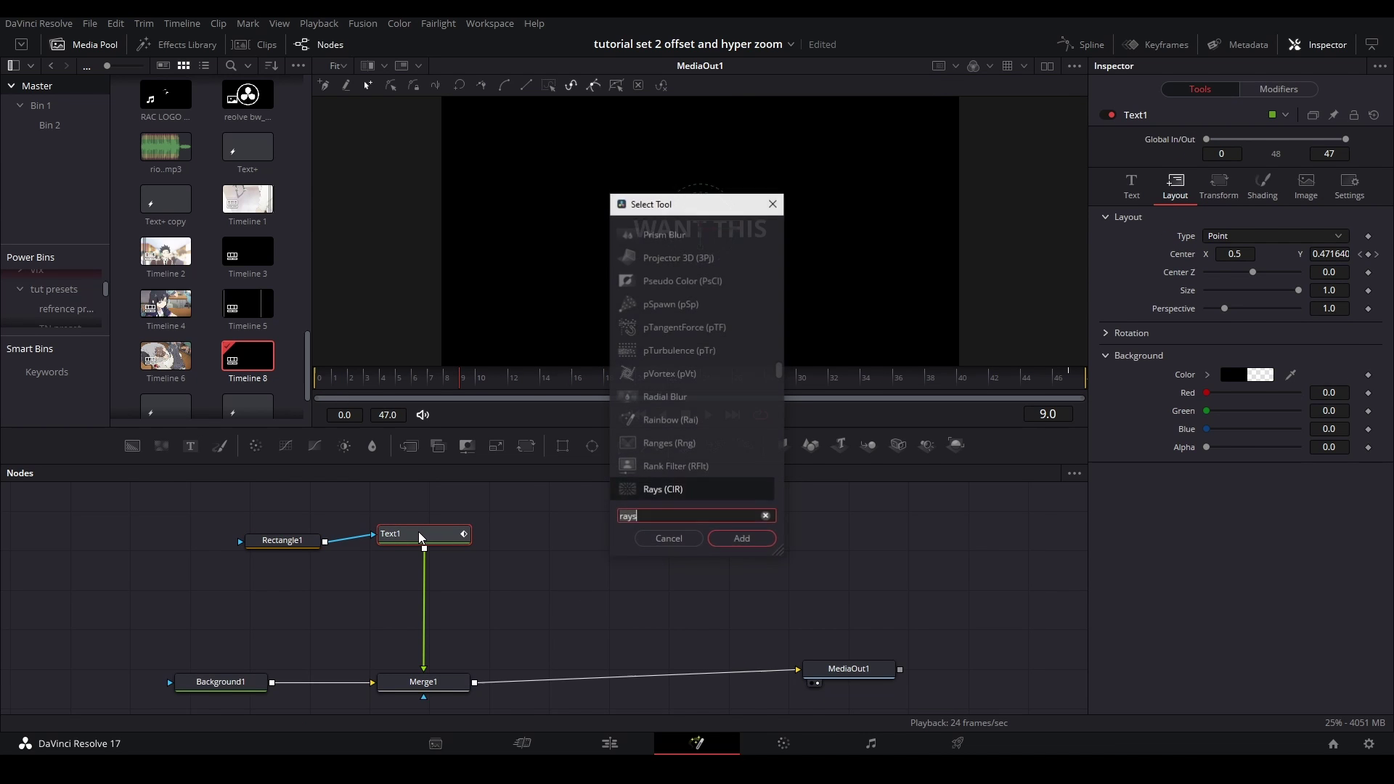
{"action": "key", "text": "BackSpace"}
{"action": "key", "text": "BackSpace"}
{"action": "key", "text": "BackSpace"}
{"action": "key", "text": "BackSpace"}
{"action": "type", "text": "glow"}
{"action": "key", "text": "Return"}
- Insert a Rays node after Glow1, lower its Blend to about 0.331 and play back the effect
{"action": "key", "text": "shift+space"}
{"action": "type", "text": "rays"}
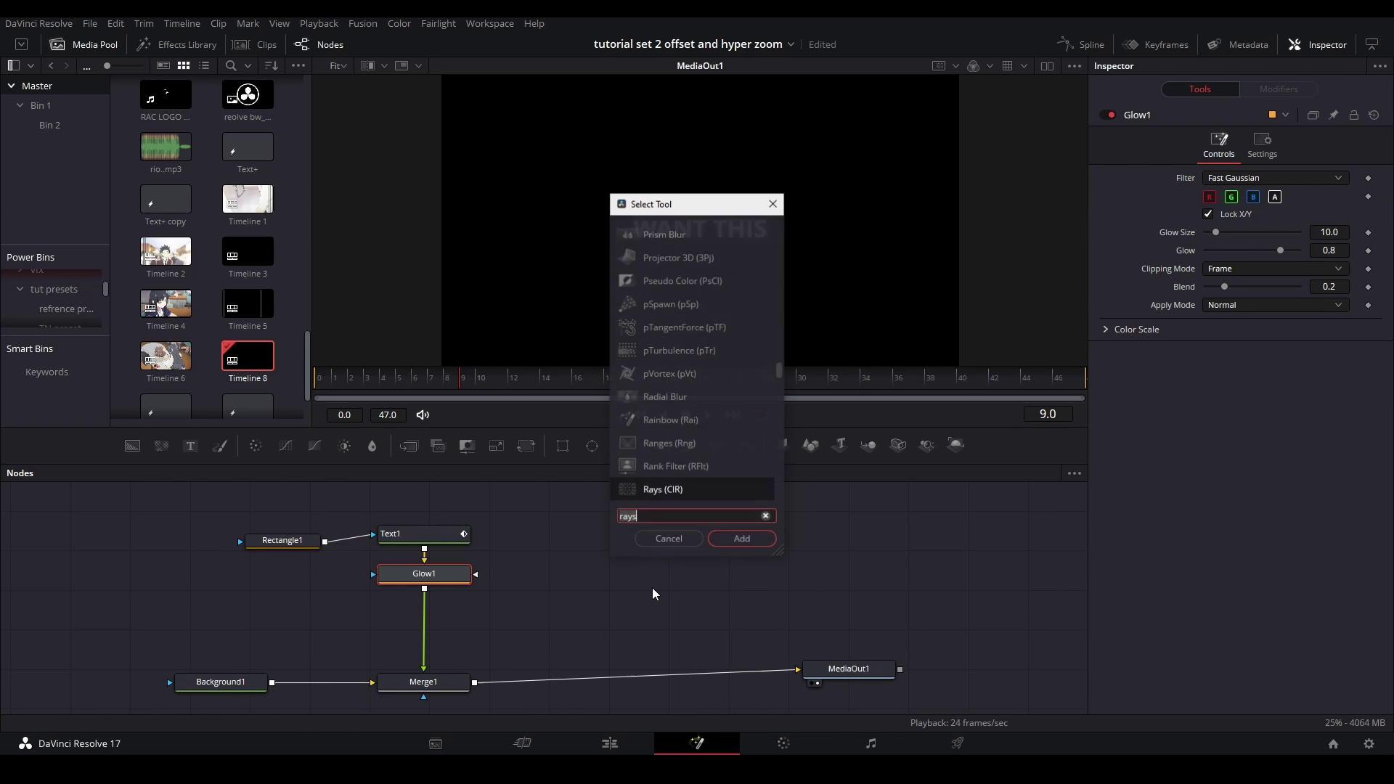
{"action": "key", "text": "Return"}
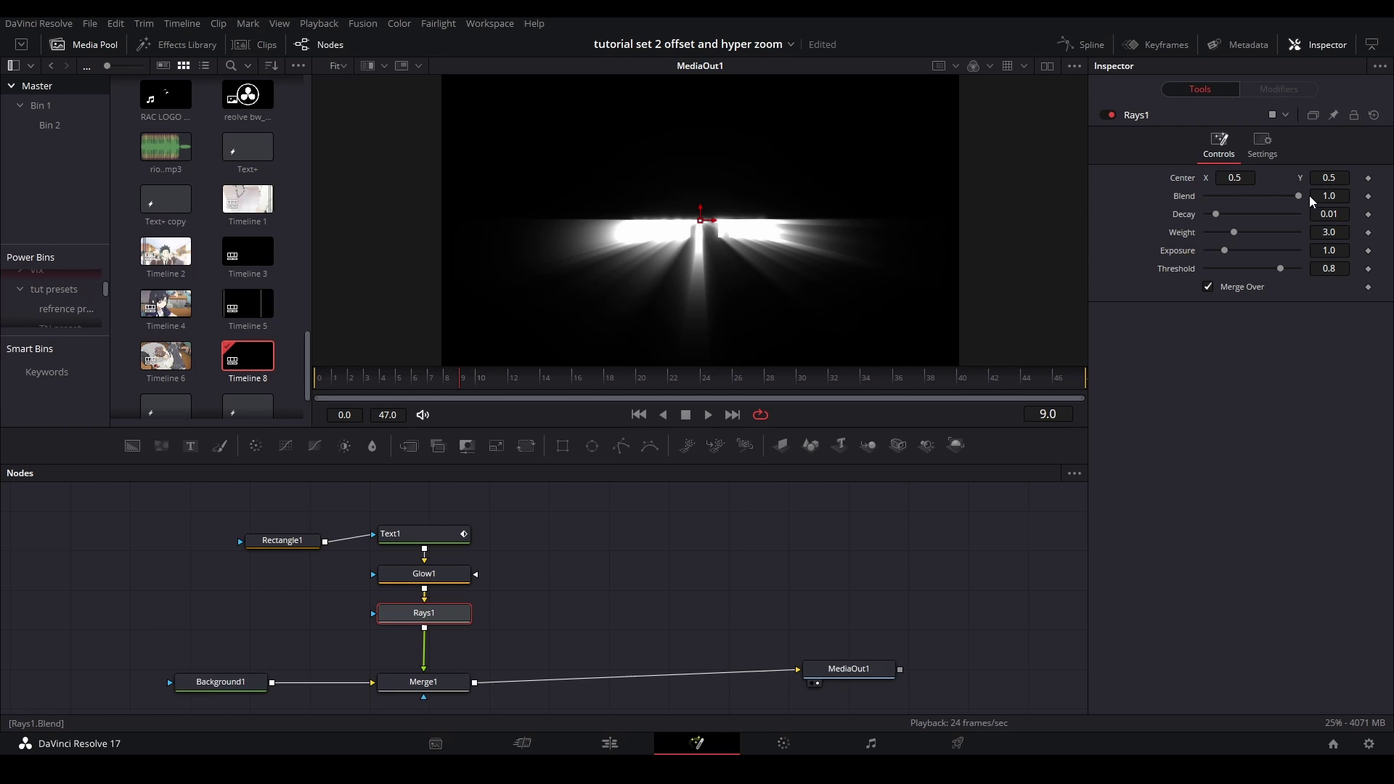
{"action": "left_click_drag", "start_coordinate": [1298, 195], "coordinate": [1235, 195]}
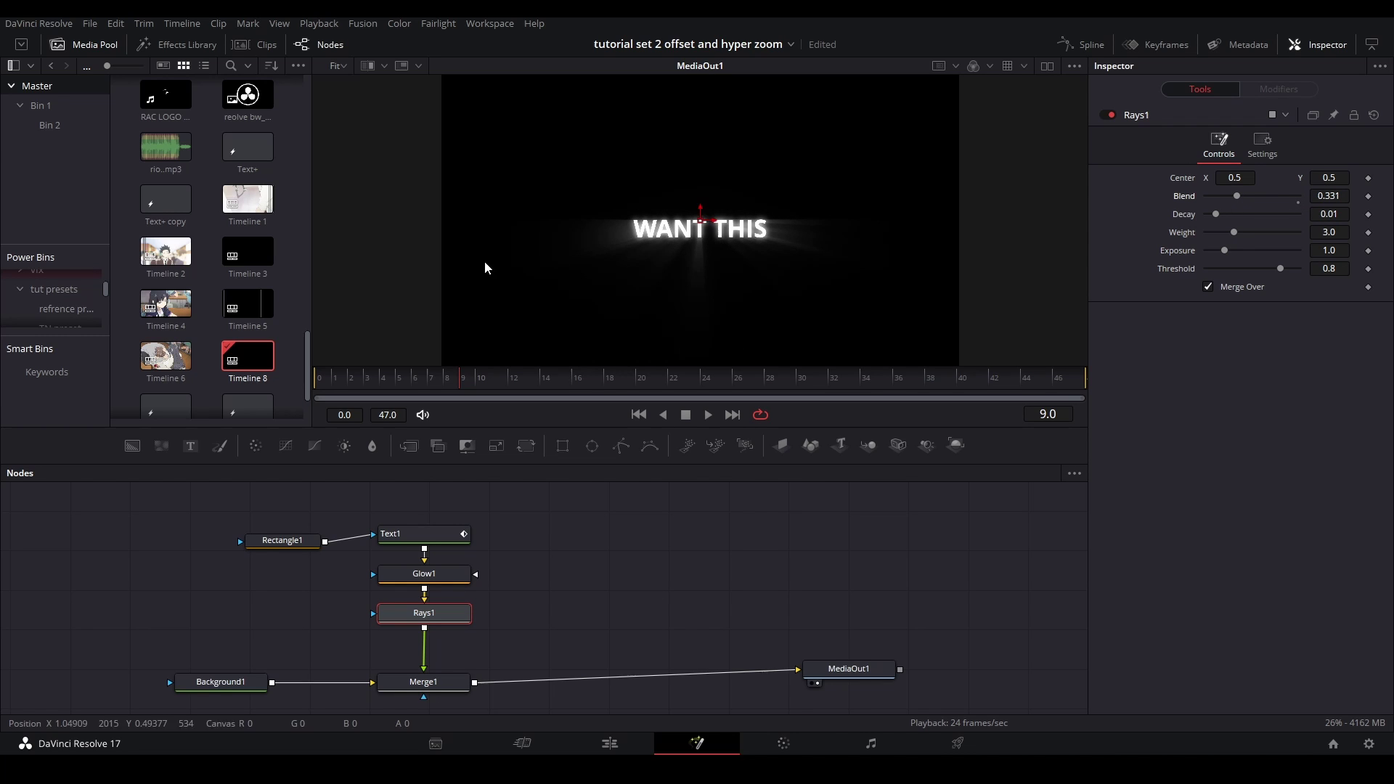
{"action": "key", "text": "space"}
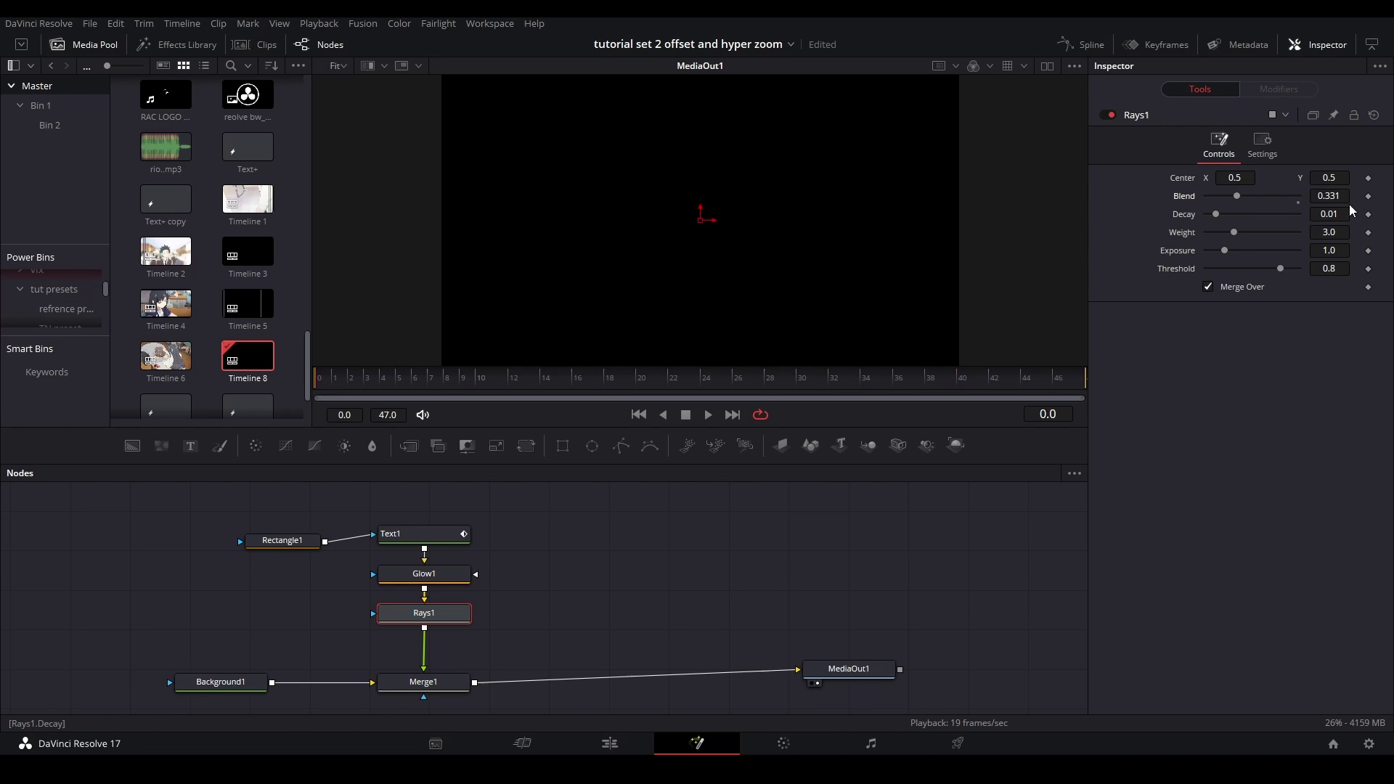
- Keyframe Rays1's Center at 0.5, 0.5 on frame 0 and at a lower Y on frame 46, with Weight at 2.05
{"action": "left_click", "coordinate": [1367, 178]}
{"action": "left_click", "coordinate": [1058, 383]}
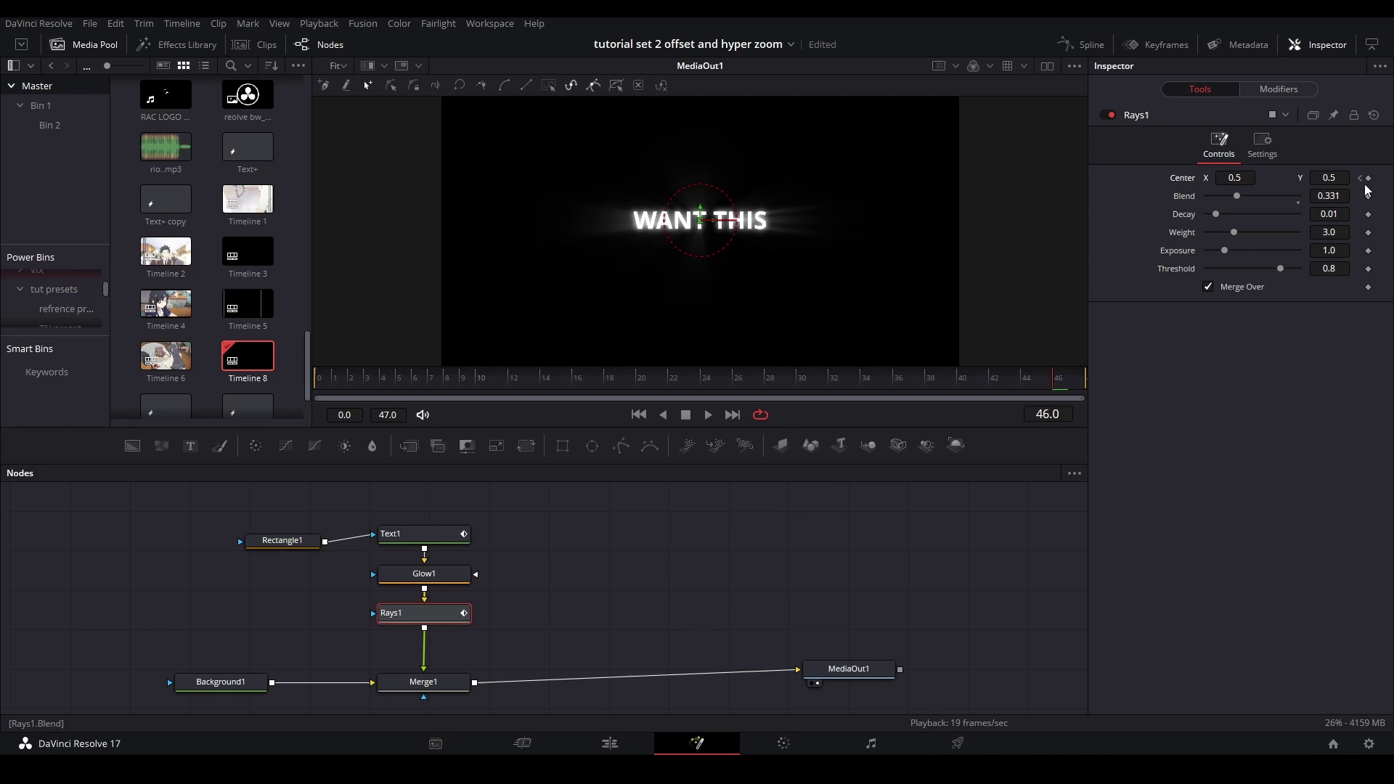
{"action": "left_click_drag", "start_coordinate": [1334, 182], "coordinate": [1241, 182]}
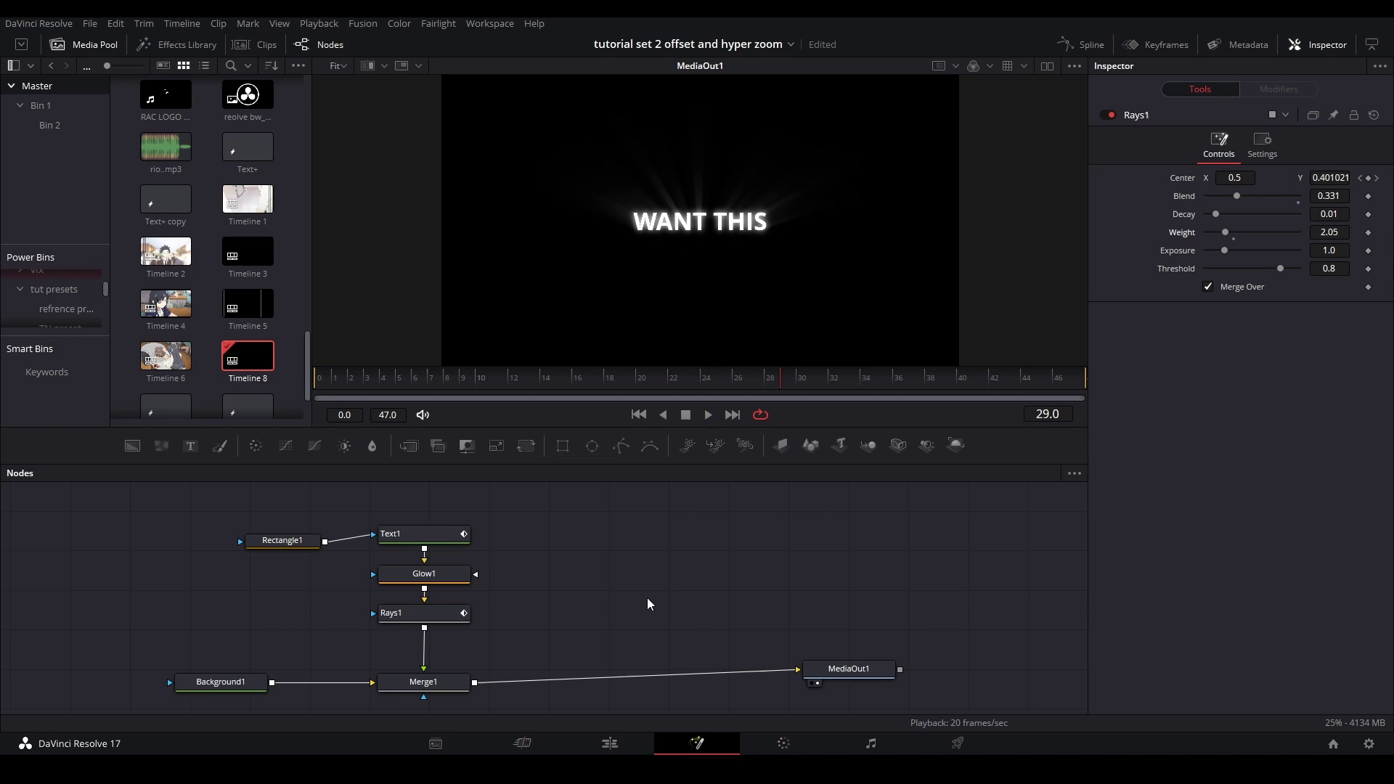
- Keyframe Merge1's Blend at 1.0 on frame 32 and at 0.0 on frame 47 to fade out the text
{"action": "left_click", "coordinate": [446, 681]}
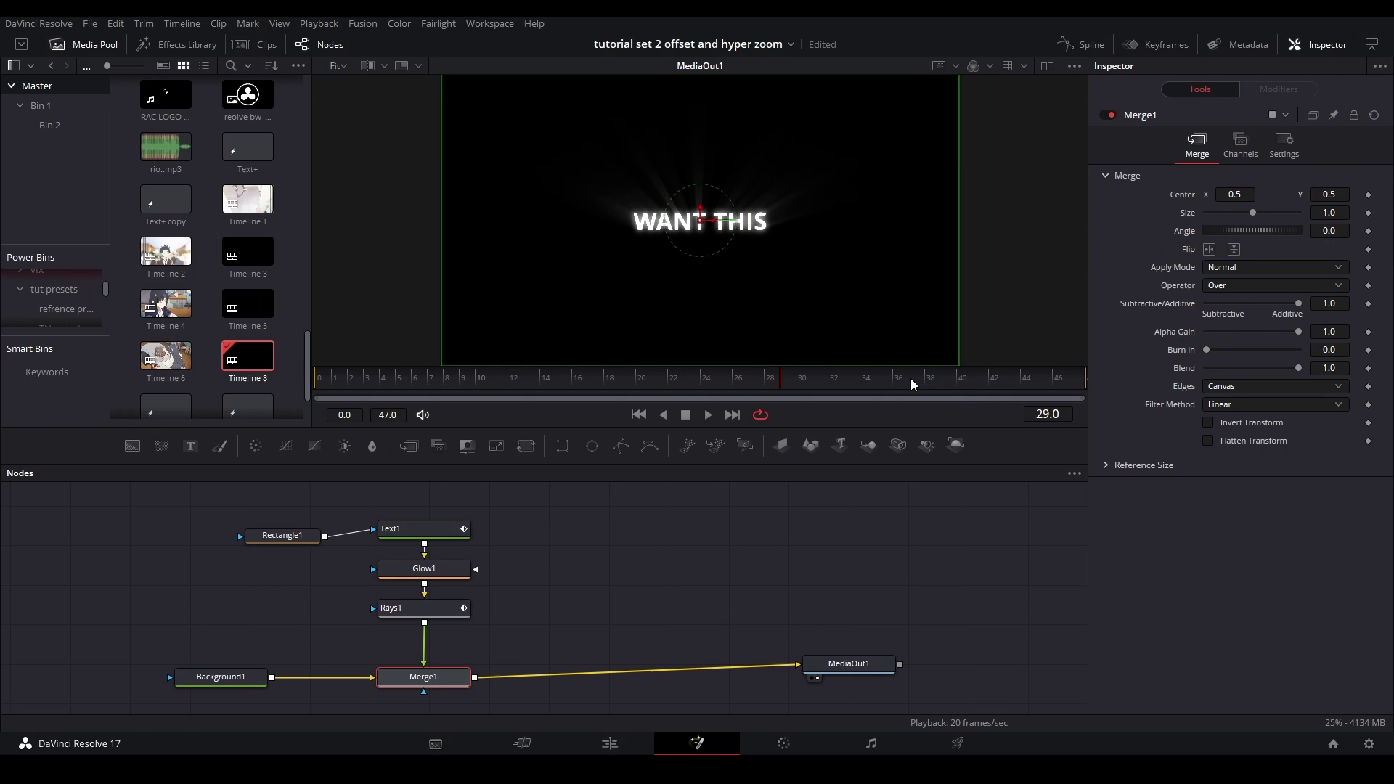
{"action": "left_click_drag", "start_coordinate": [911, 380], "coordinate": [838, 380]}
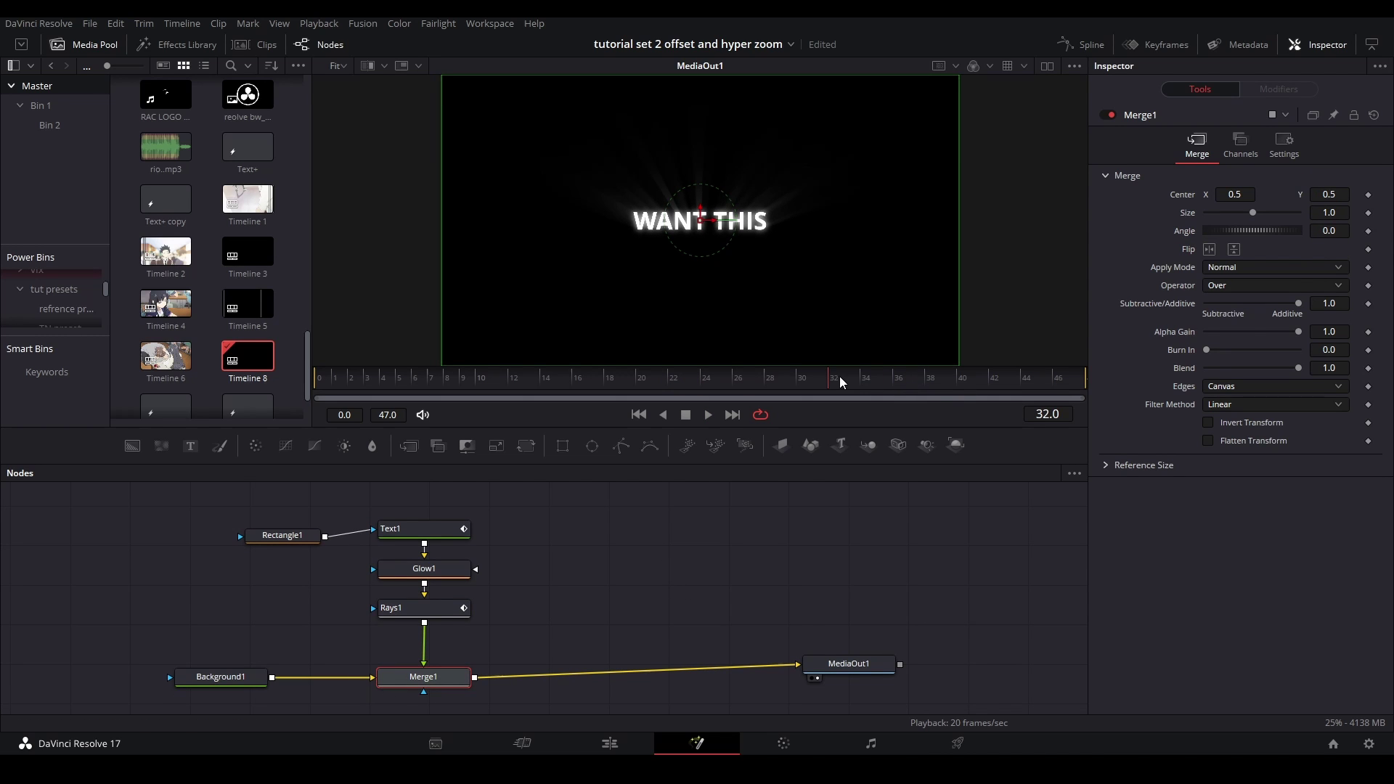
{"action": "left_click", "coordinate": [1367, 368]}
{"action": "left_click_drag", "start_coordinate": [1059, 381], "coordinate": [1094, 390]}
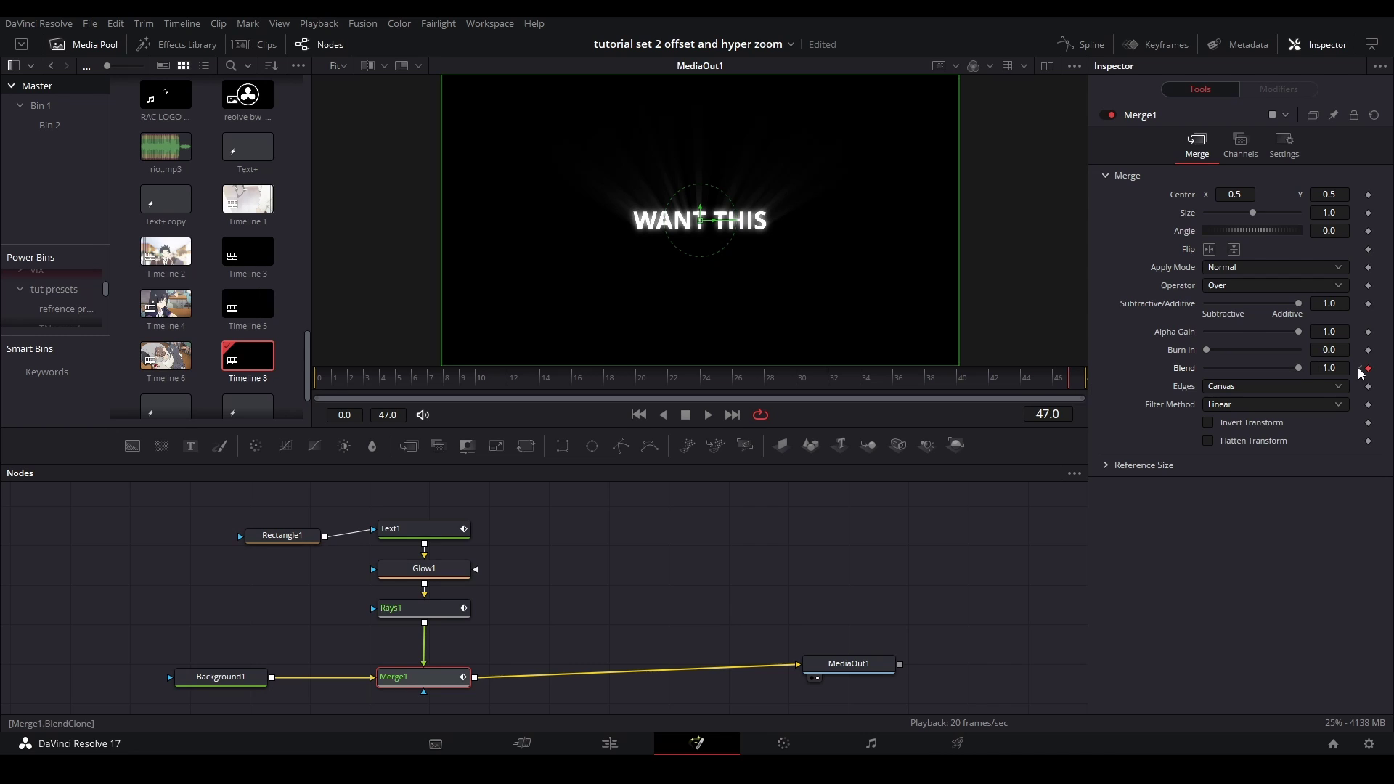
{"action": "left_click_drag", "start_coordinate": [1298, 368], "coordinate": [1183, 368]}
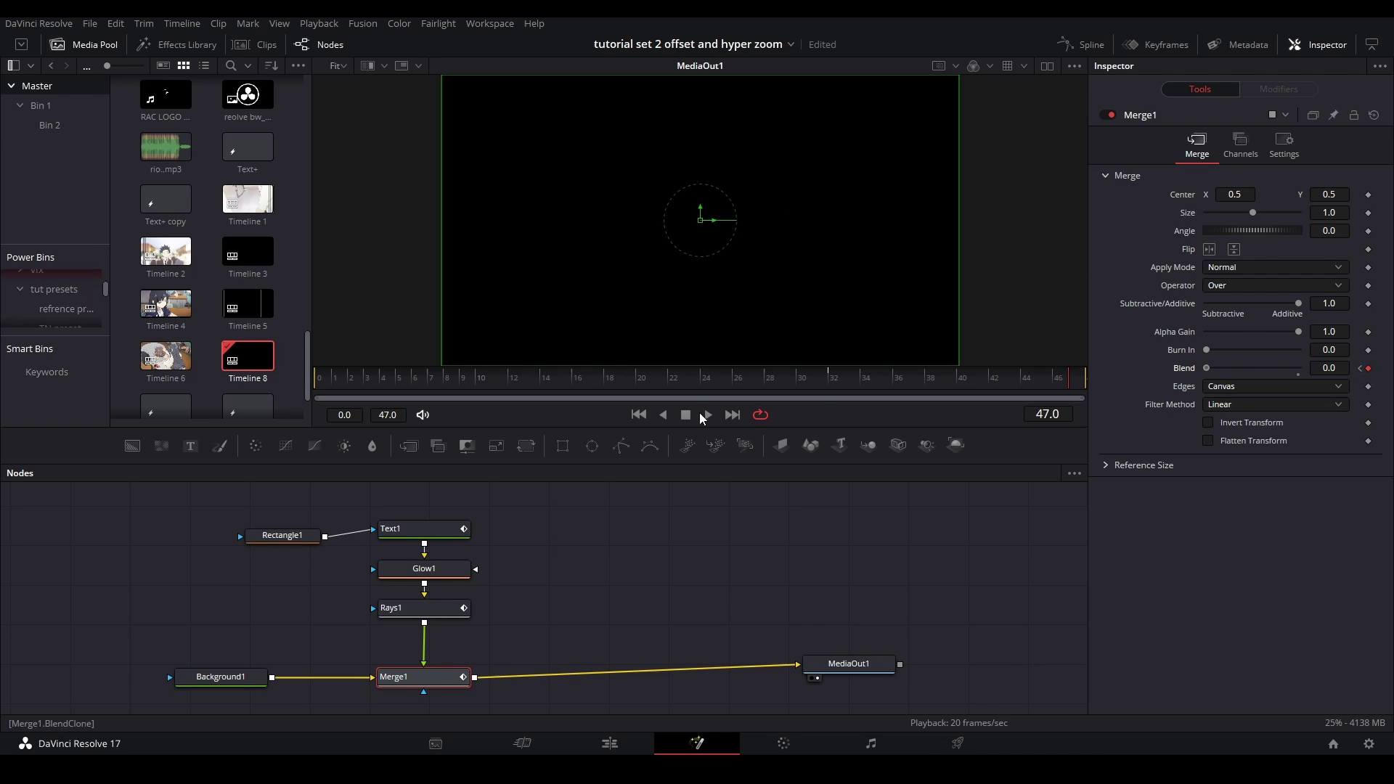